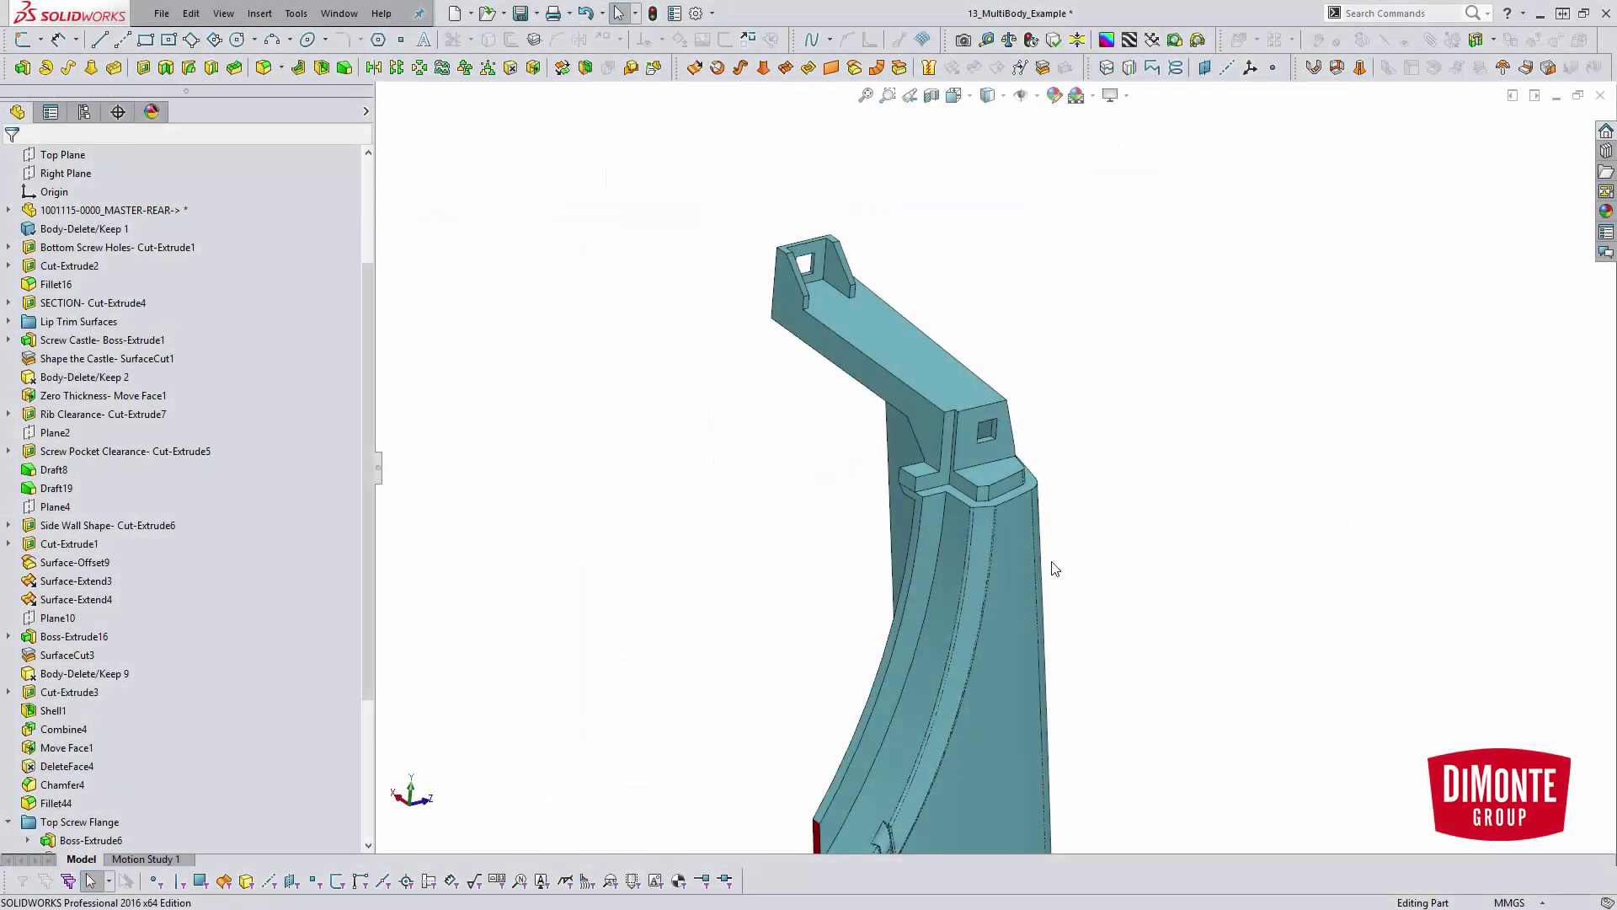
Roll the feature history back to just before SECTION- Cut-Extrude4.
scroll(312, 433, "up", 1)
left_click(81, 307)
right_click(82, 284)
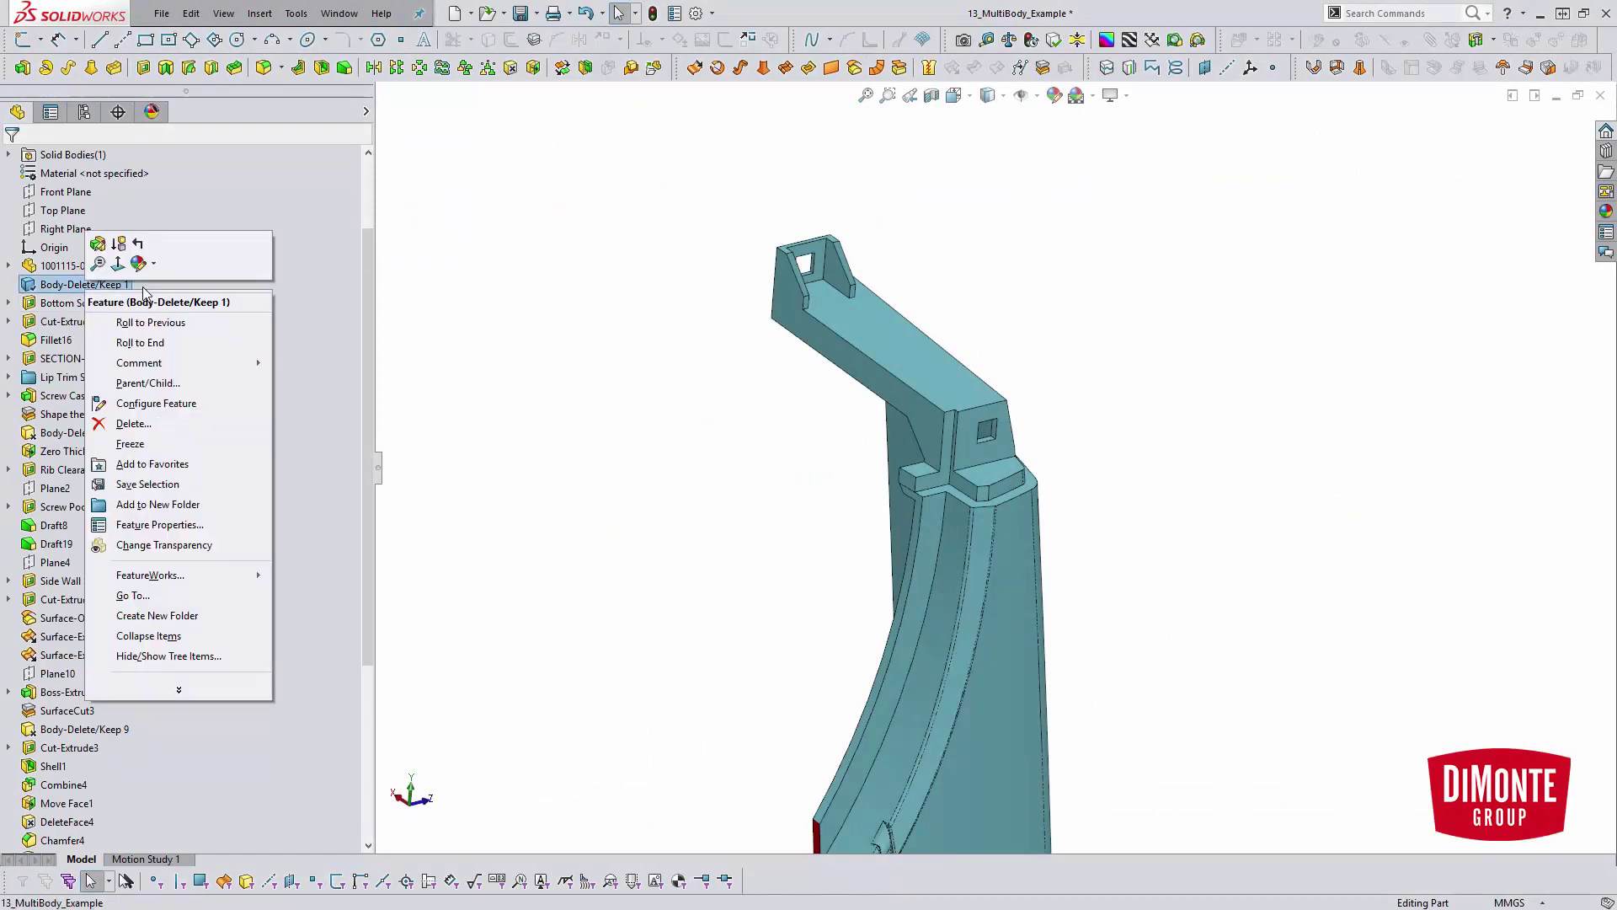
right_click(69, 365)
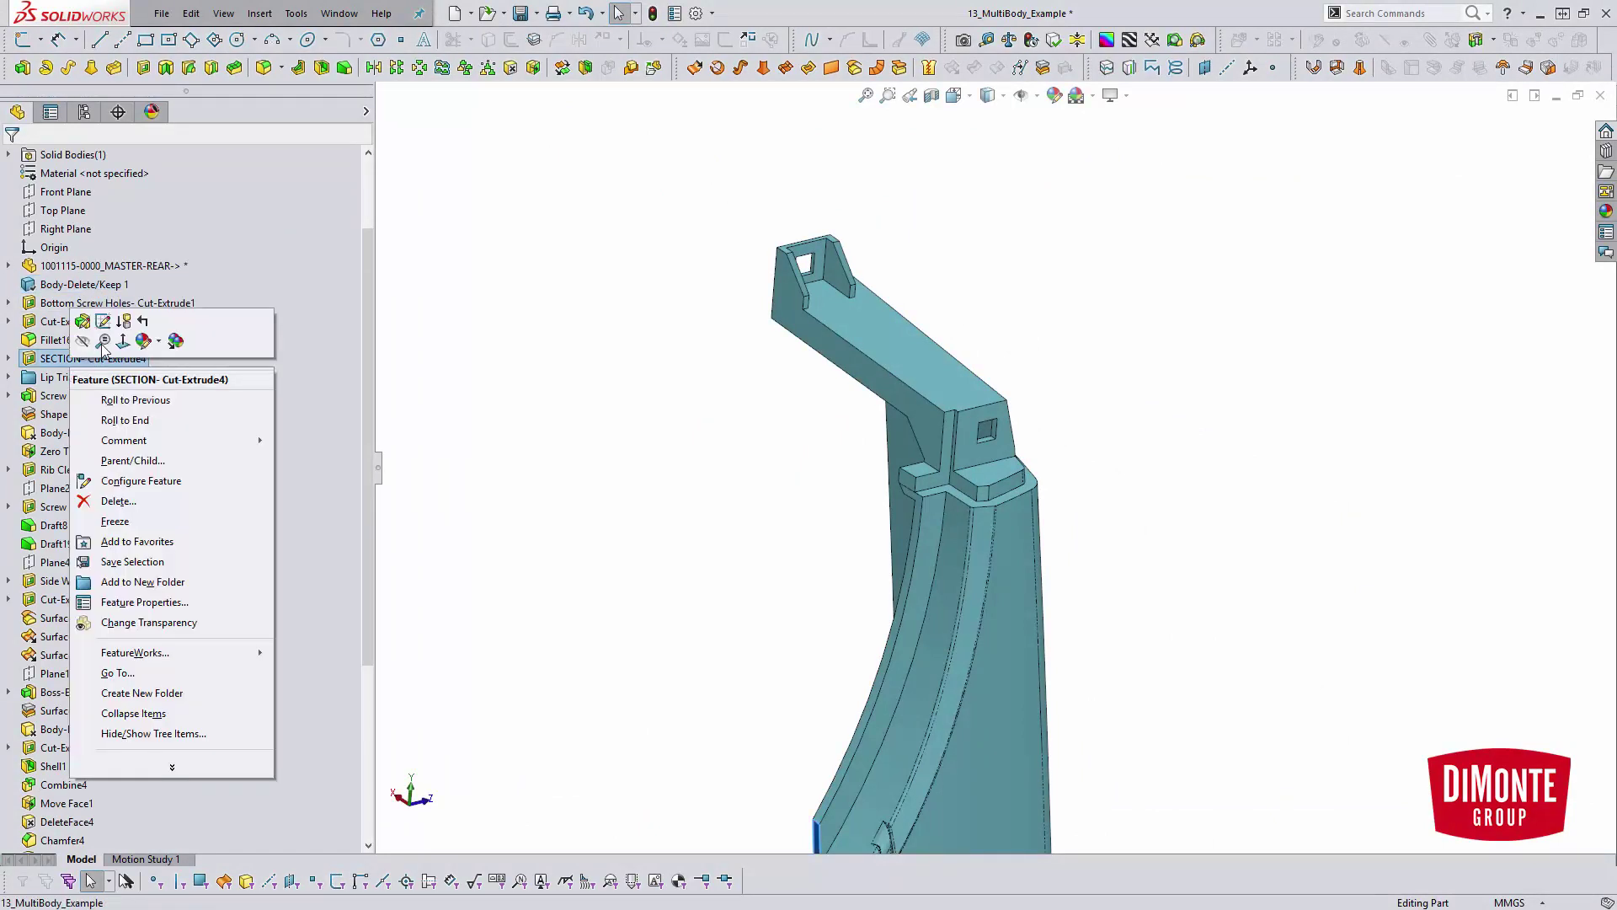
left_click(141, 324)
scroll(802, 520, "up", 5)
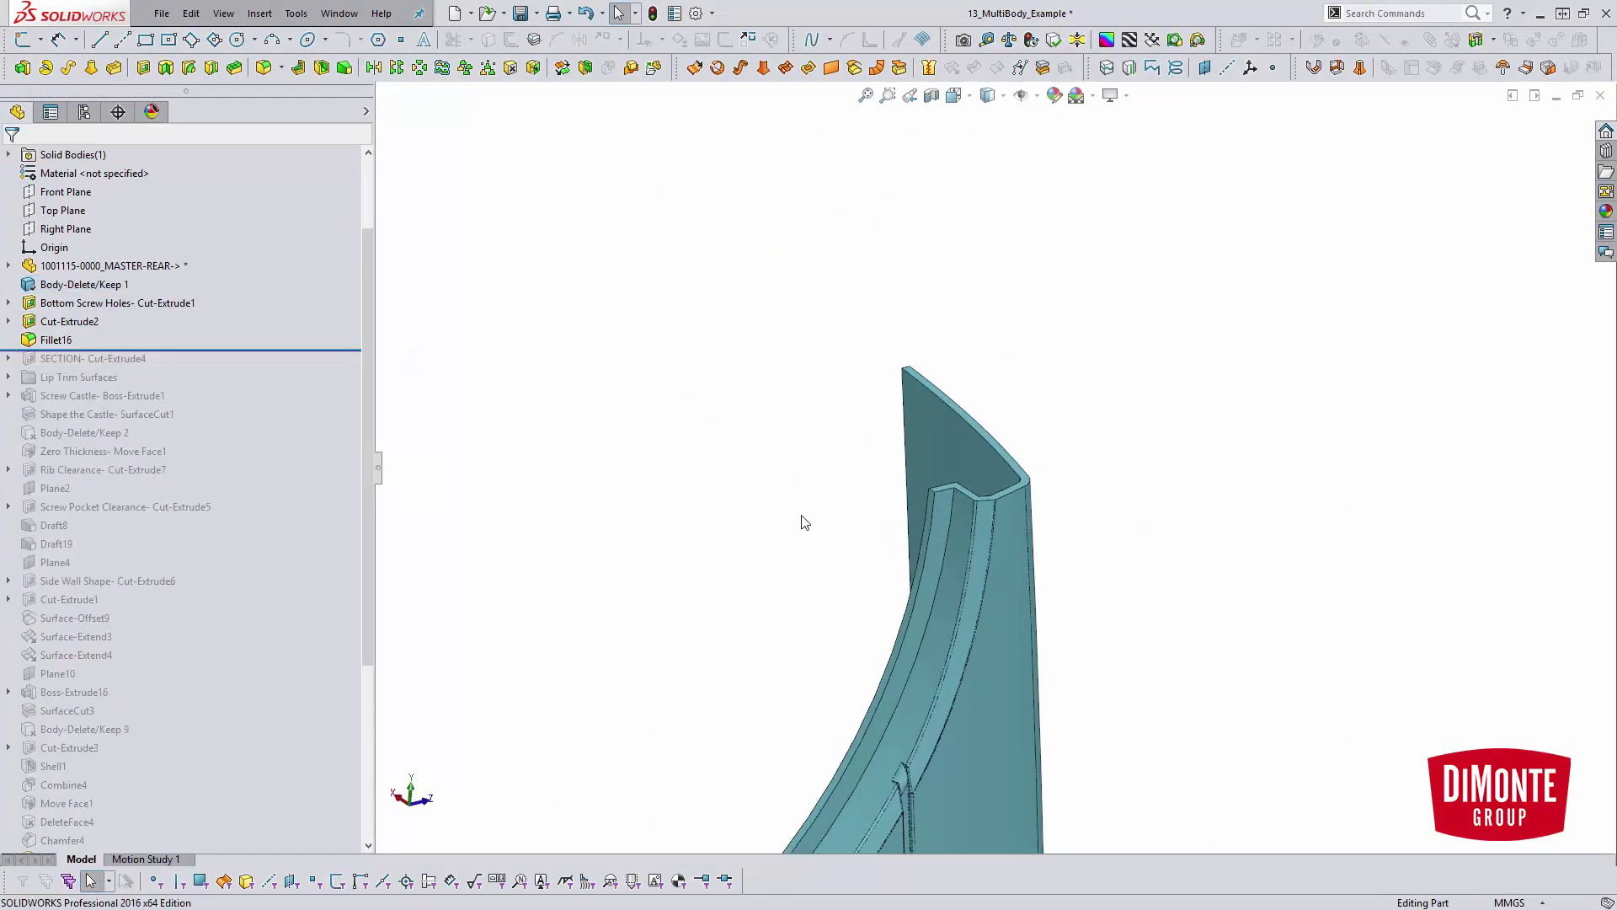
Roll the history forward to include SECTION- Cut-Extrude4 and view the sectioned part from its outer side.
left_click_drag(307, 352, 310, 367)
scroll(1027, 474, "down", 2)
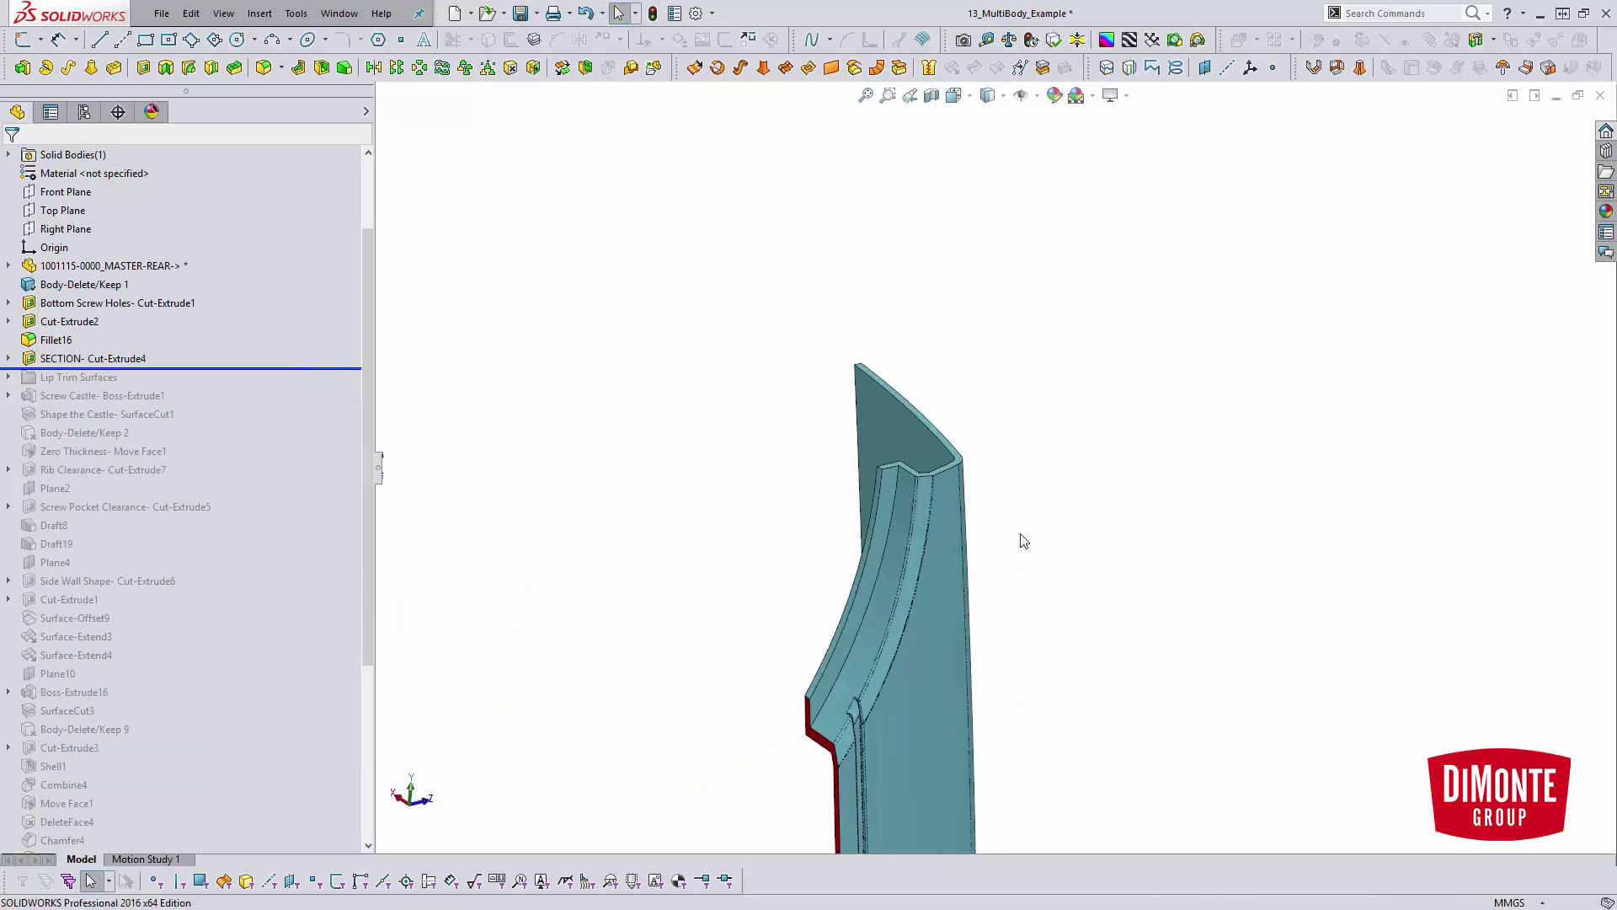
scroll(1021, 542, "down", 3)
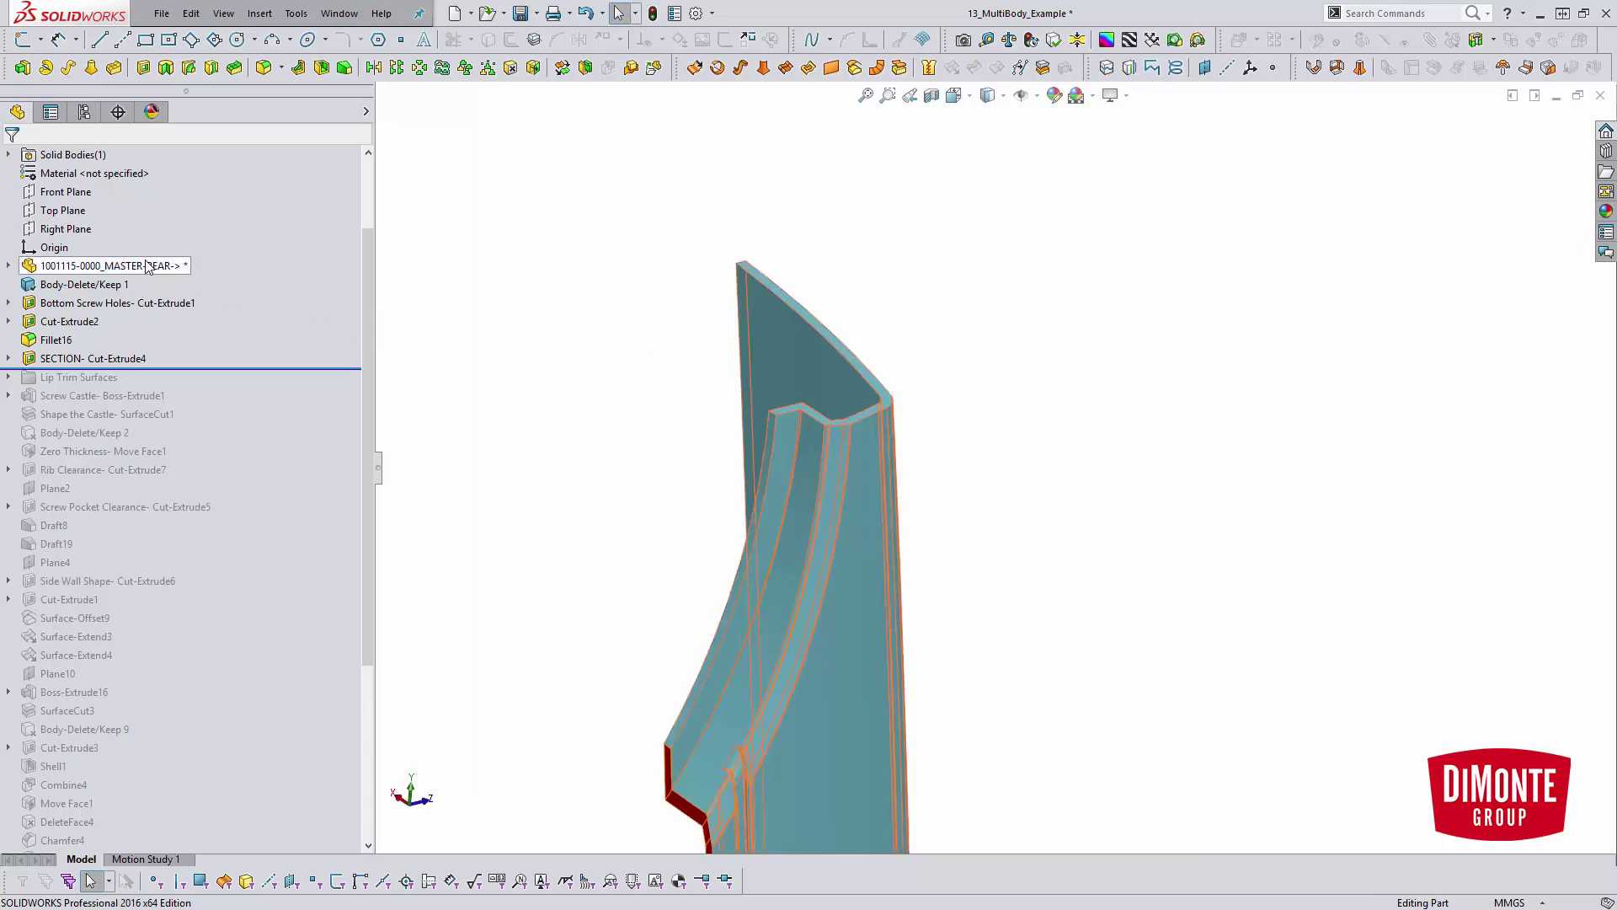
scroll(245, 398, "down", 1)
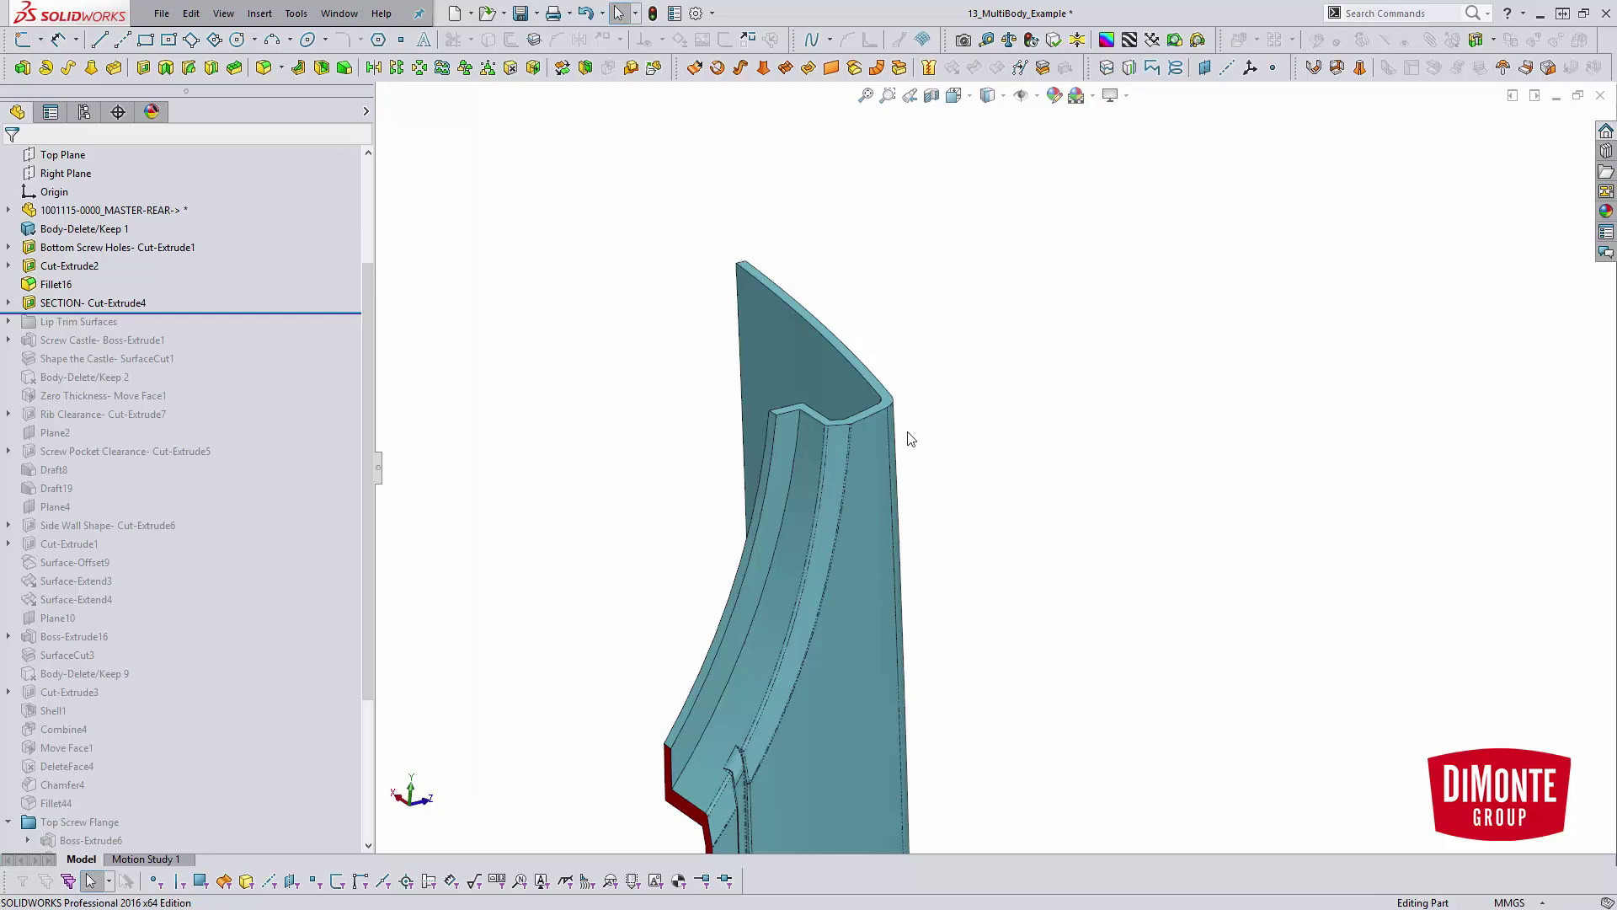
middle_click_drag(911, 441, 770, 423)
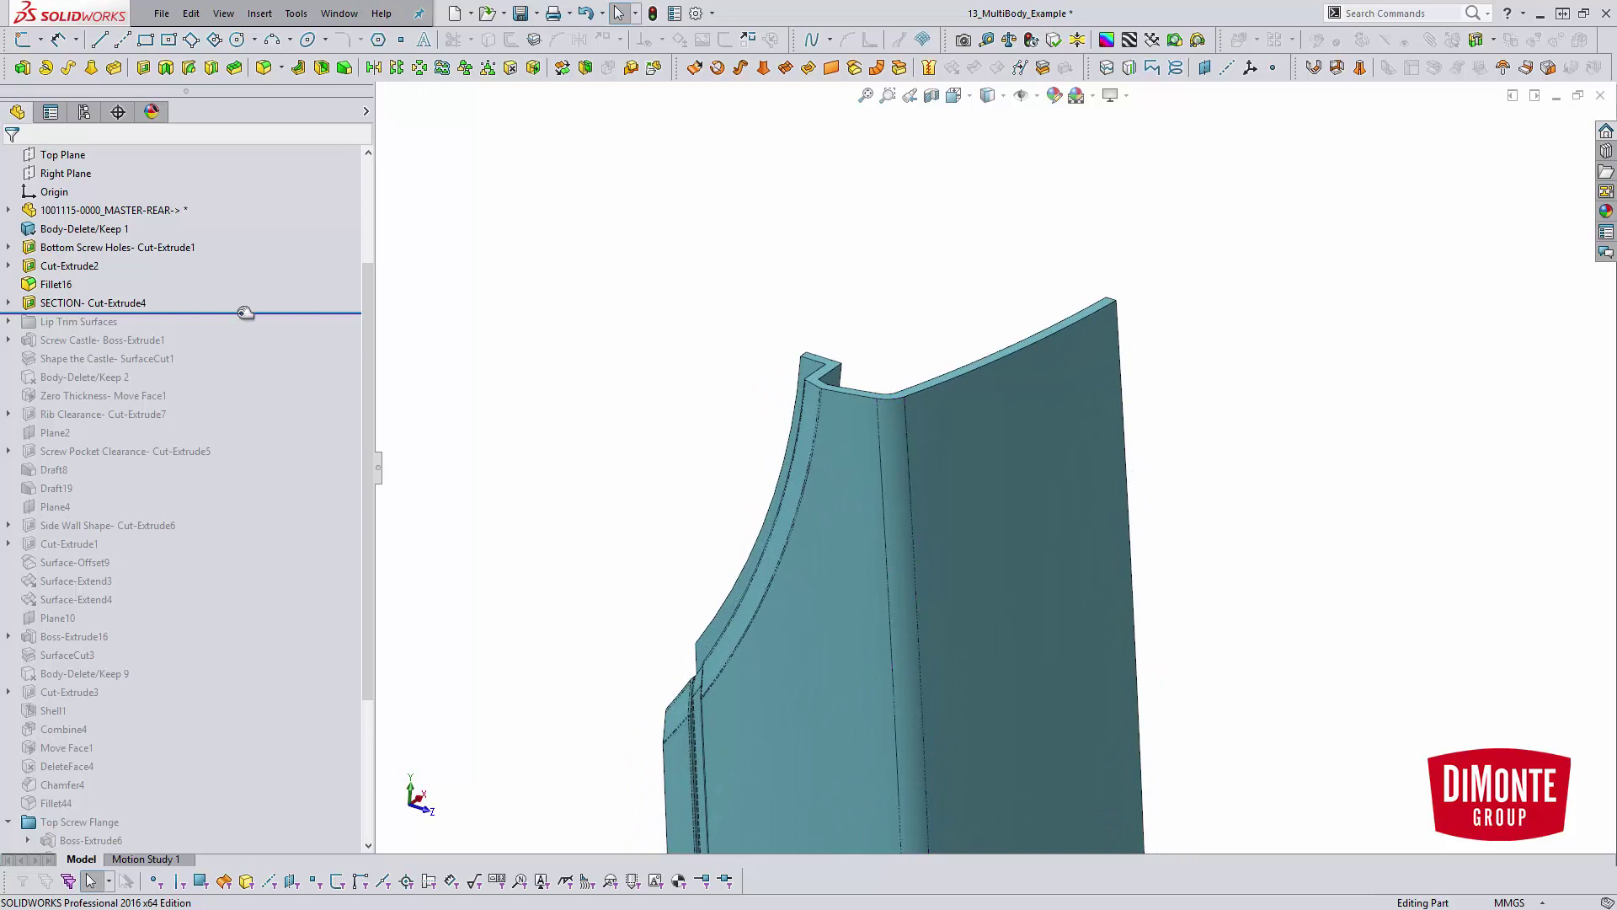
Roll the history forward past the Lip Trim Surfaces folder and show its hidden surface bodies.
left_click_drag(237, 312, 236, 331)
left_click(10, 322)
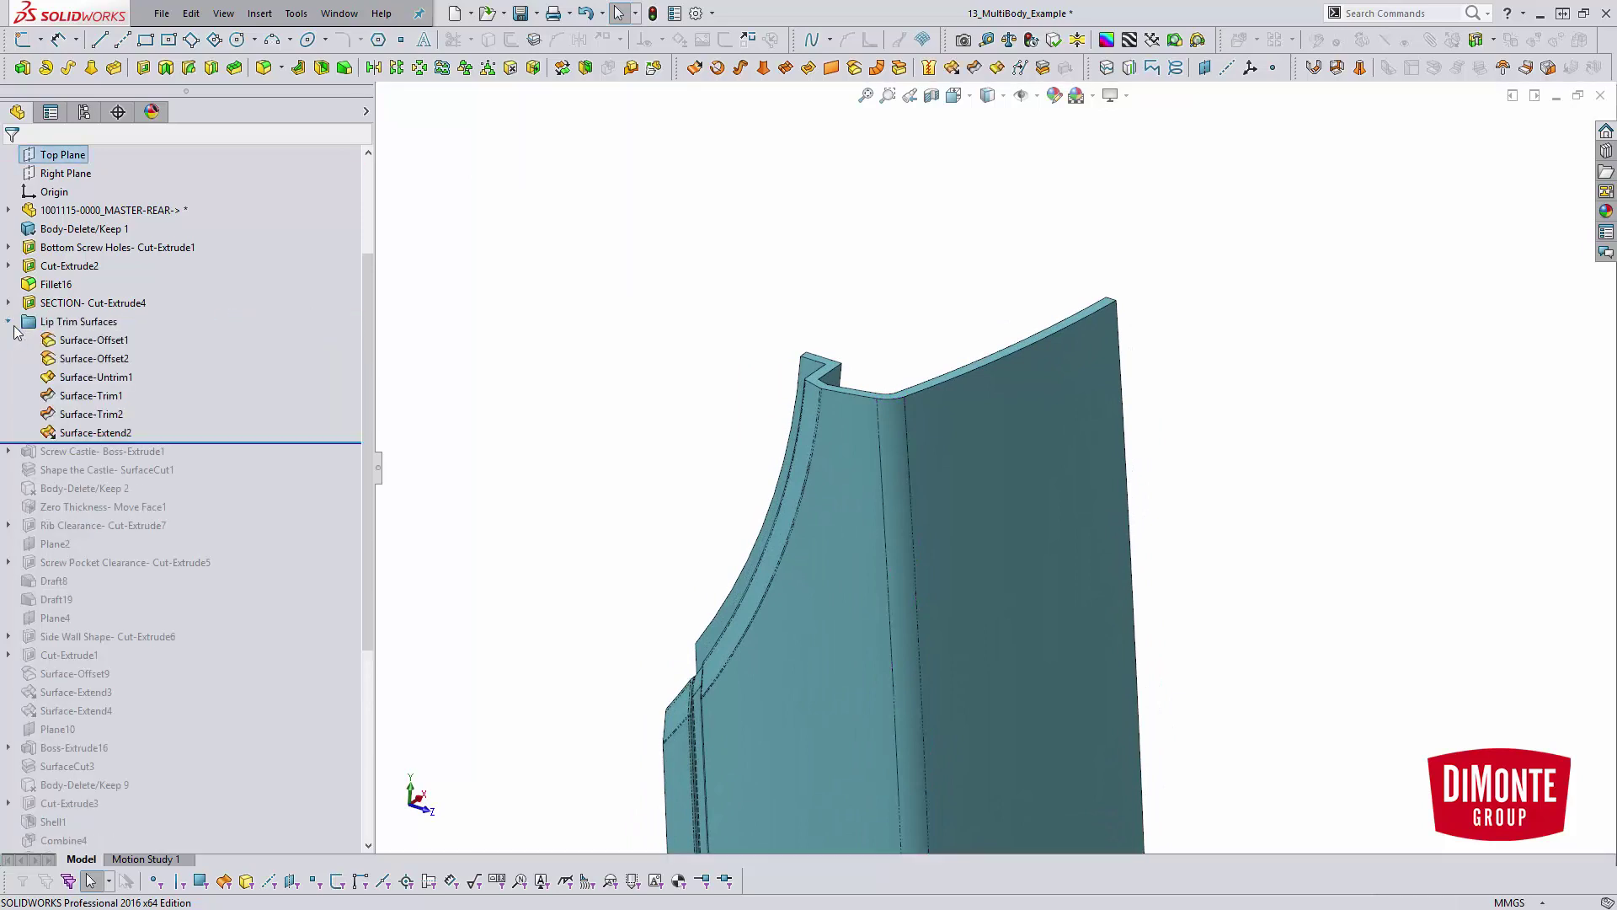
right_click(125, 360)
left_click(133, 337)
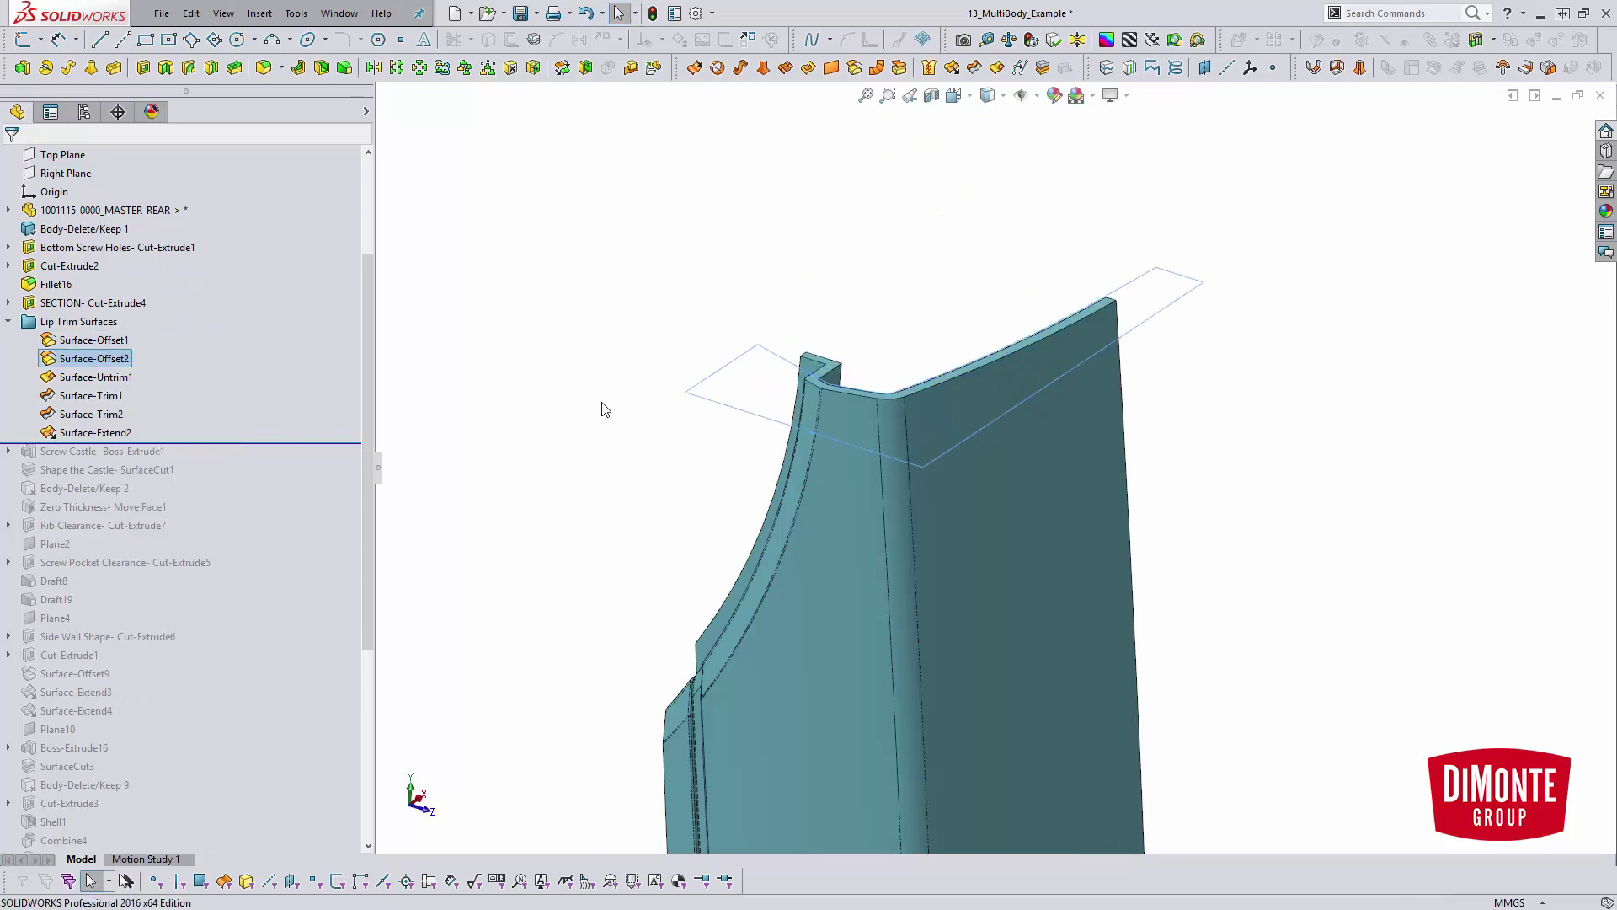
left_click(93, 340)
left_click(478, 392)
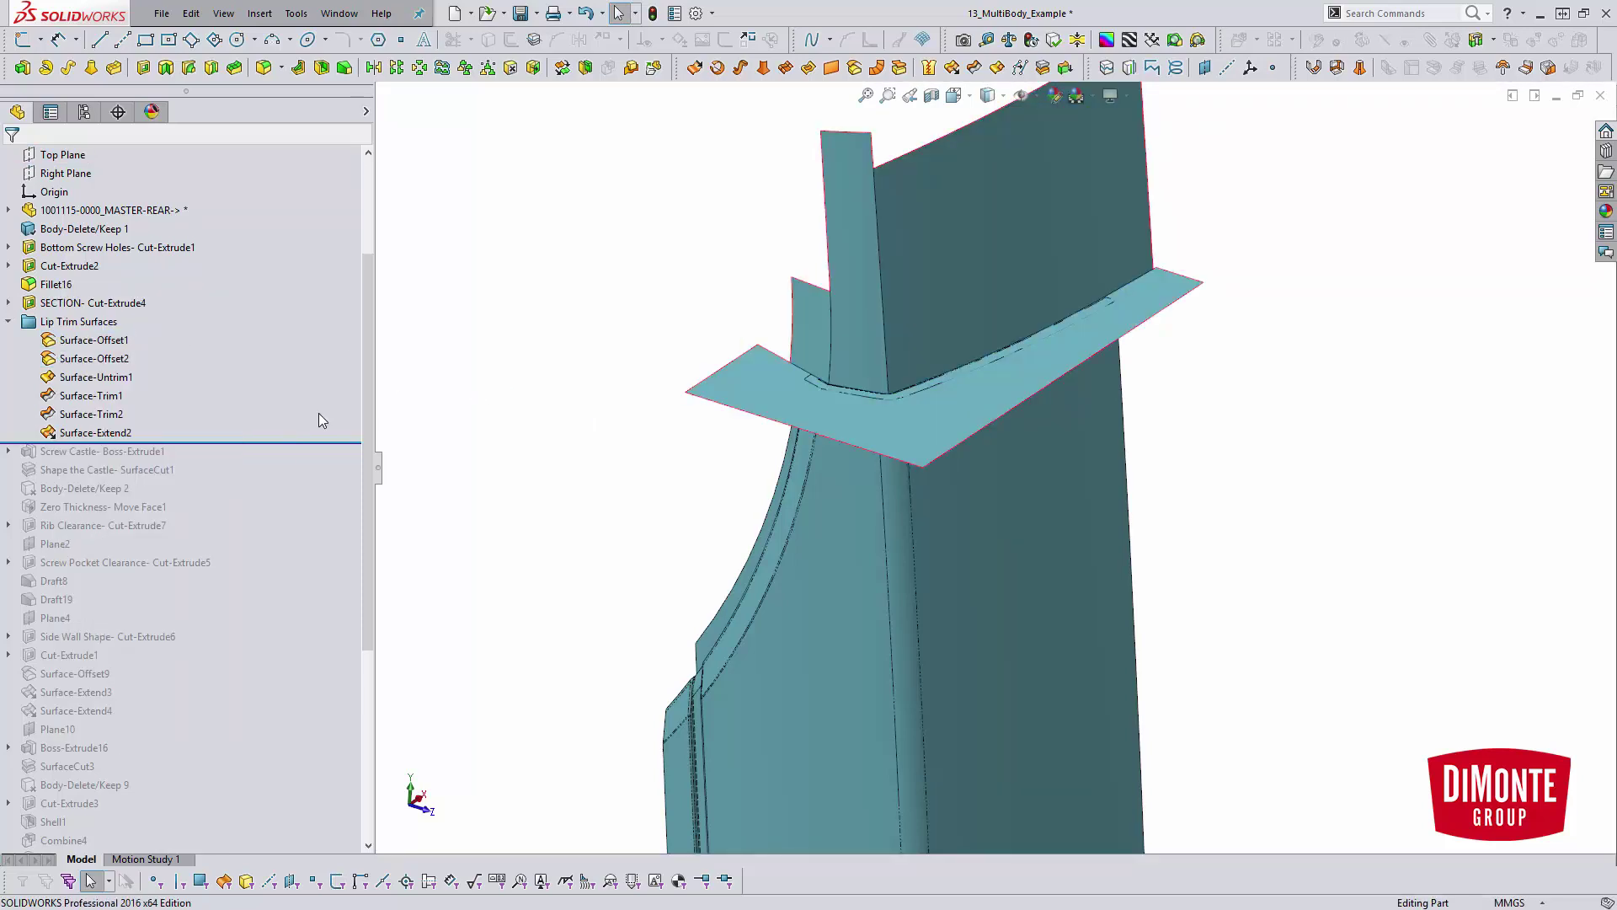
Roll the history back to just after Surface-Untrim1 and review the faces and offset distance defined in Surface-Offset1.
left_click_drag(290, 444, 291, 386)
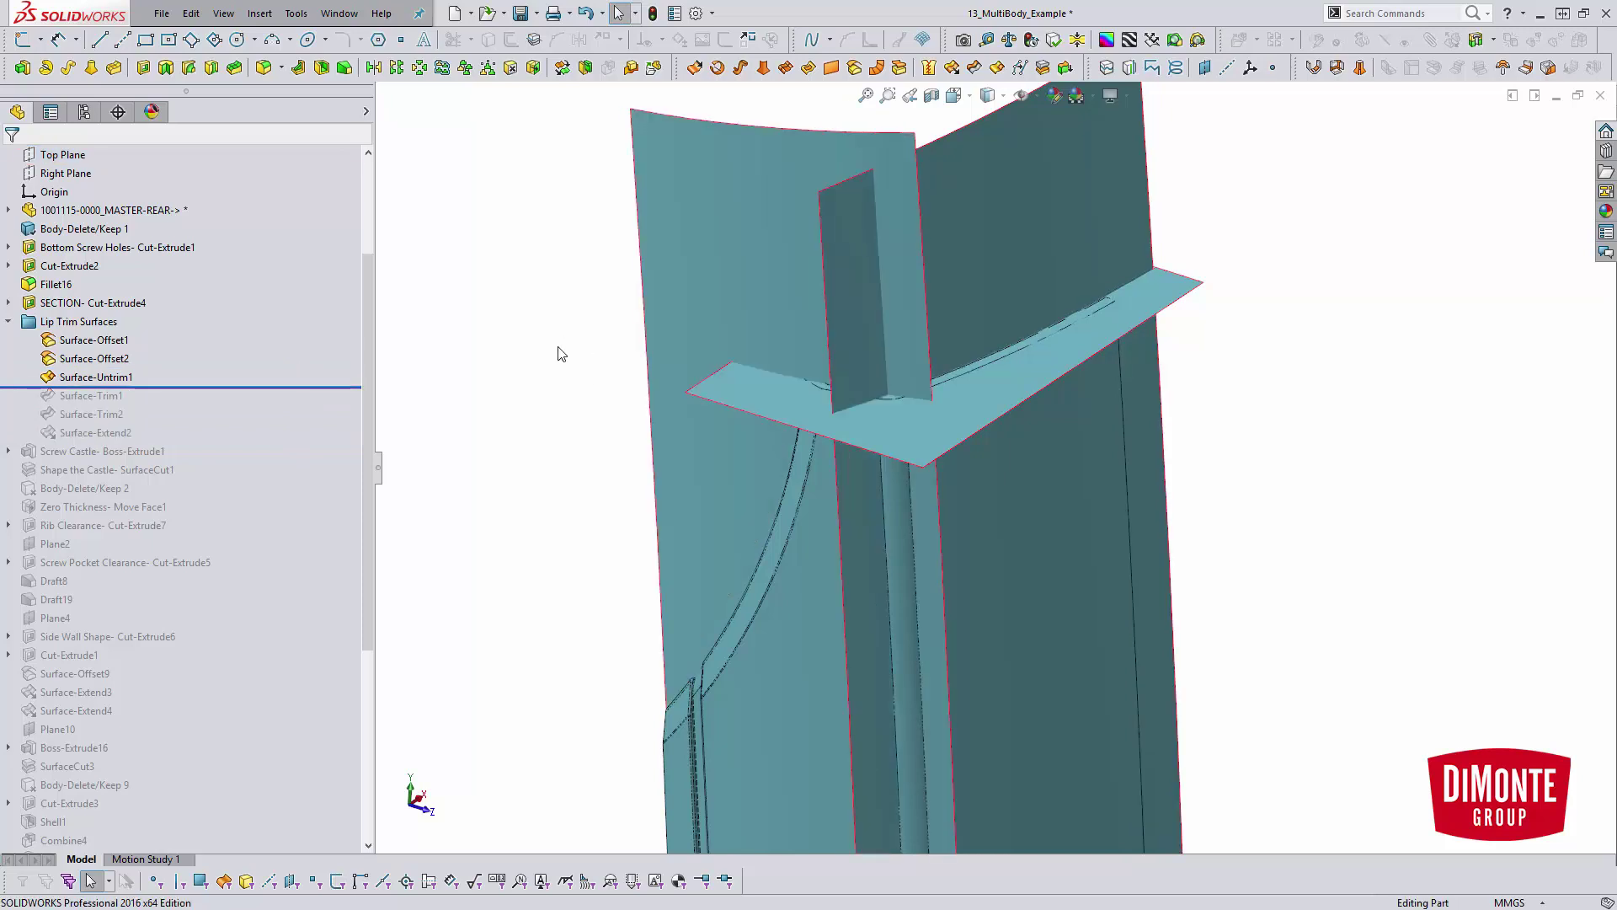
left_click(88, 340)
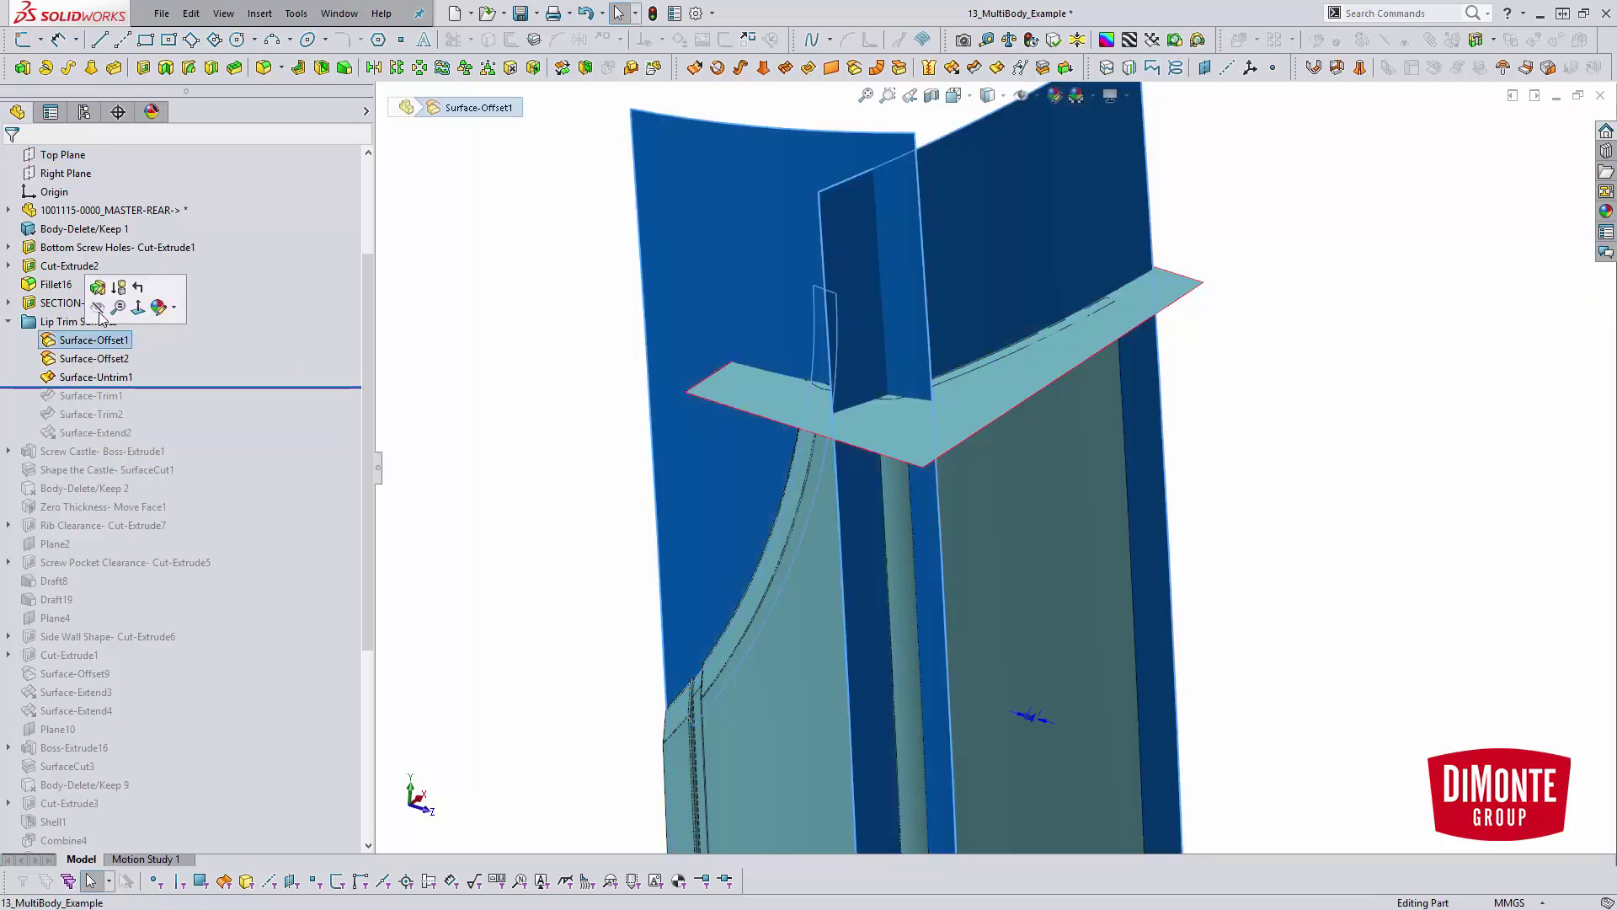
left_click(101, 304)
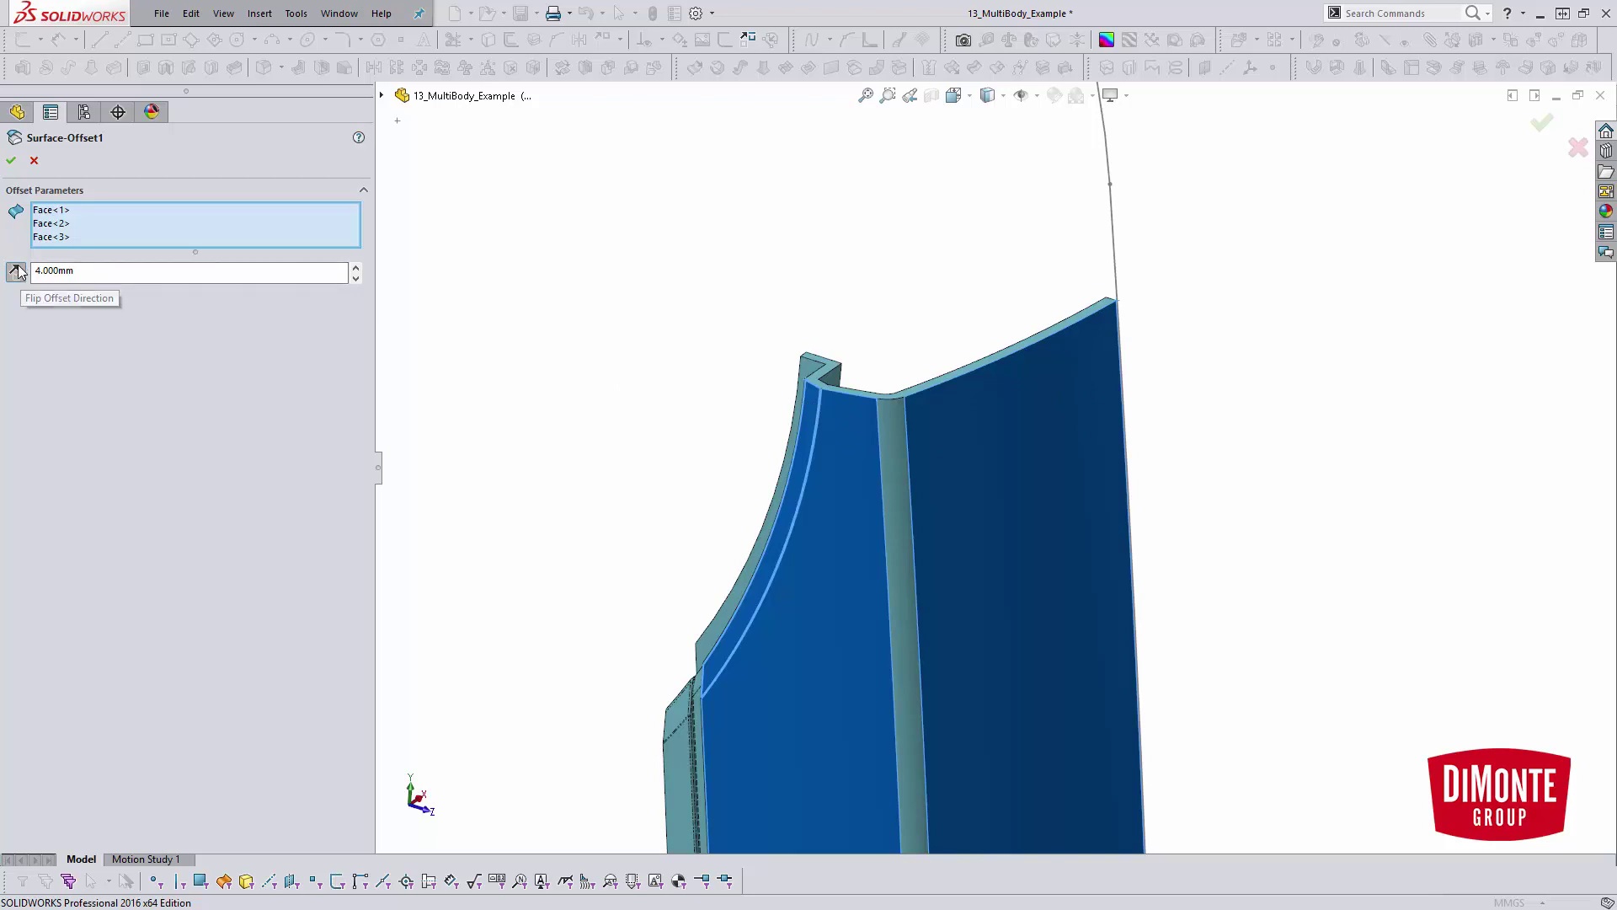
left_click(12, 160)
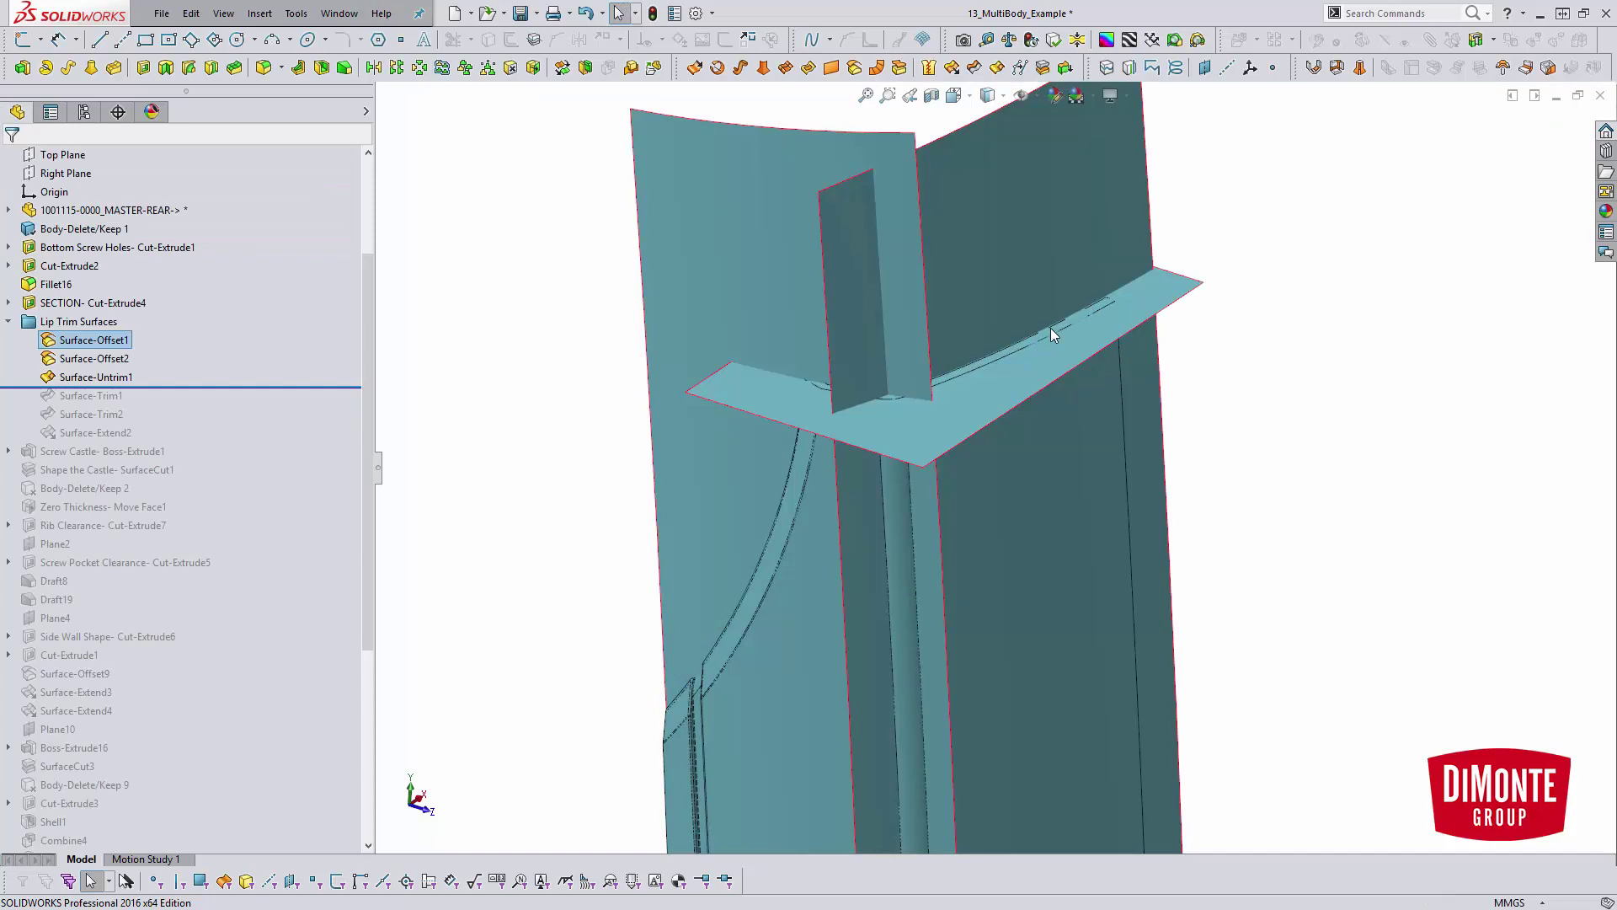
key("z")
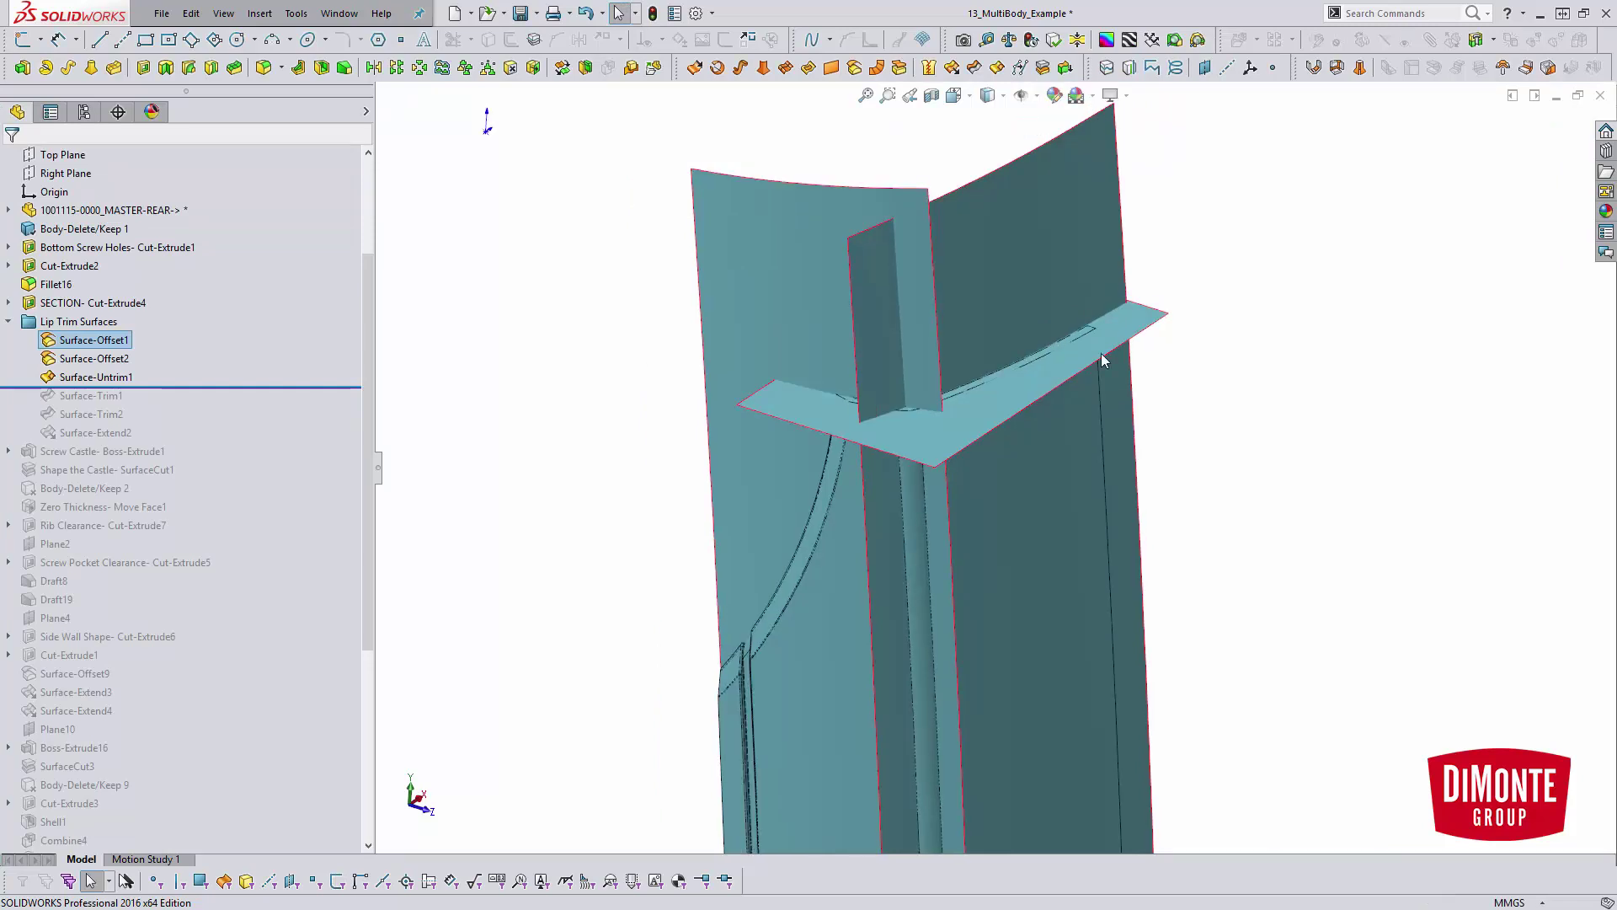
left_click(1273, 379)
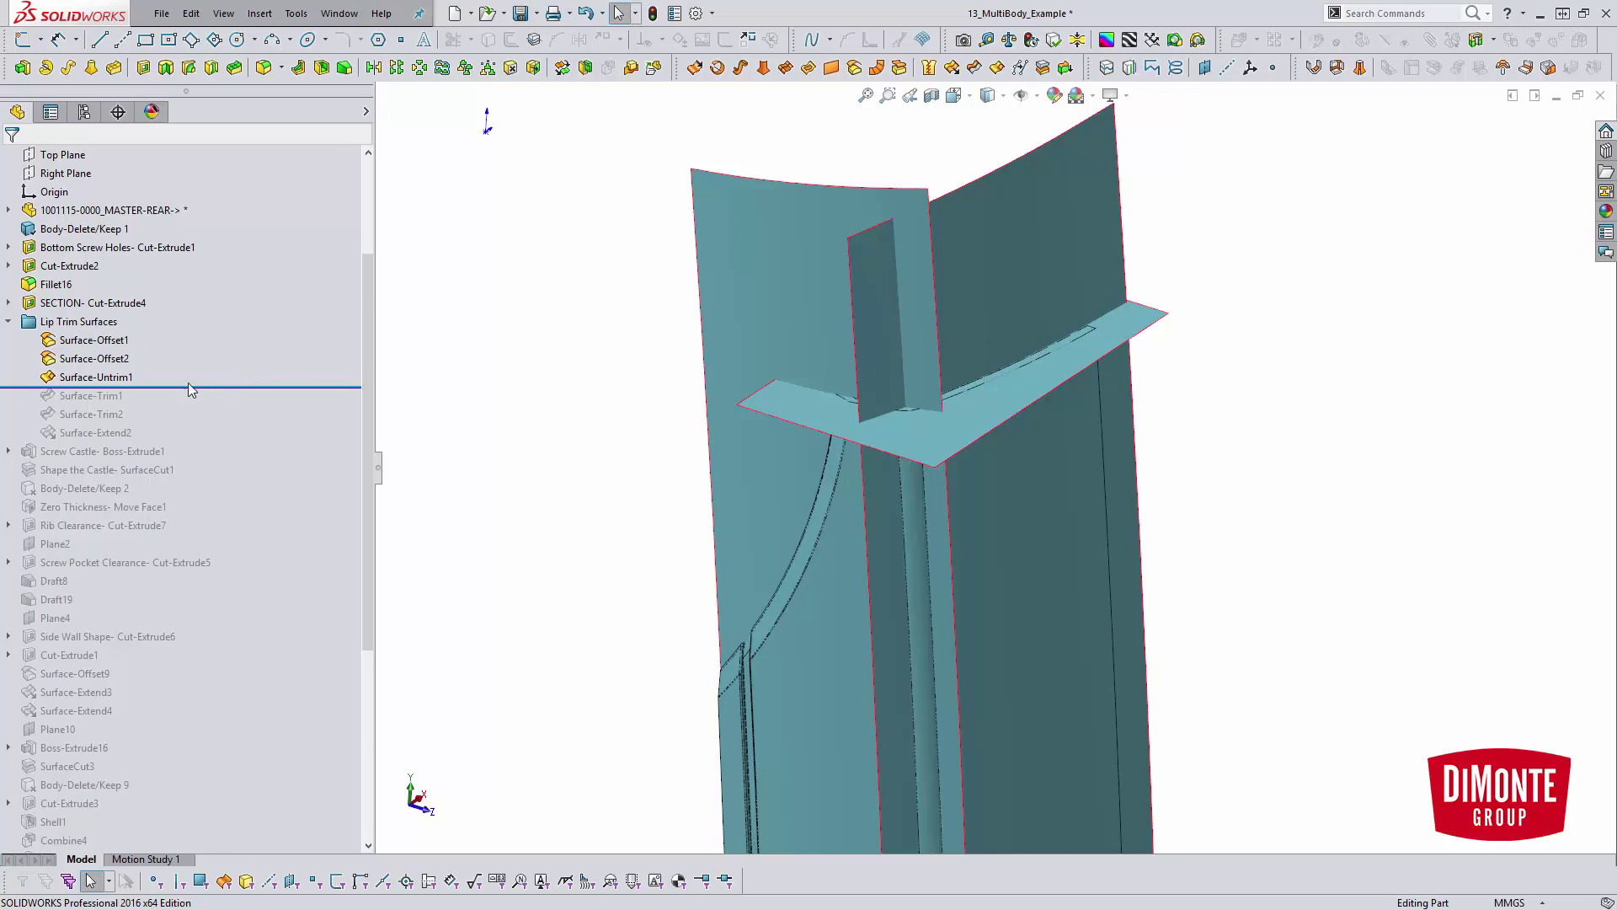
Roll the history forward past Surface-Trim1 and review its mutual trim definition.
mouse_move(115, 383)
left_click_drag(185, 388, 186, 405)
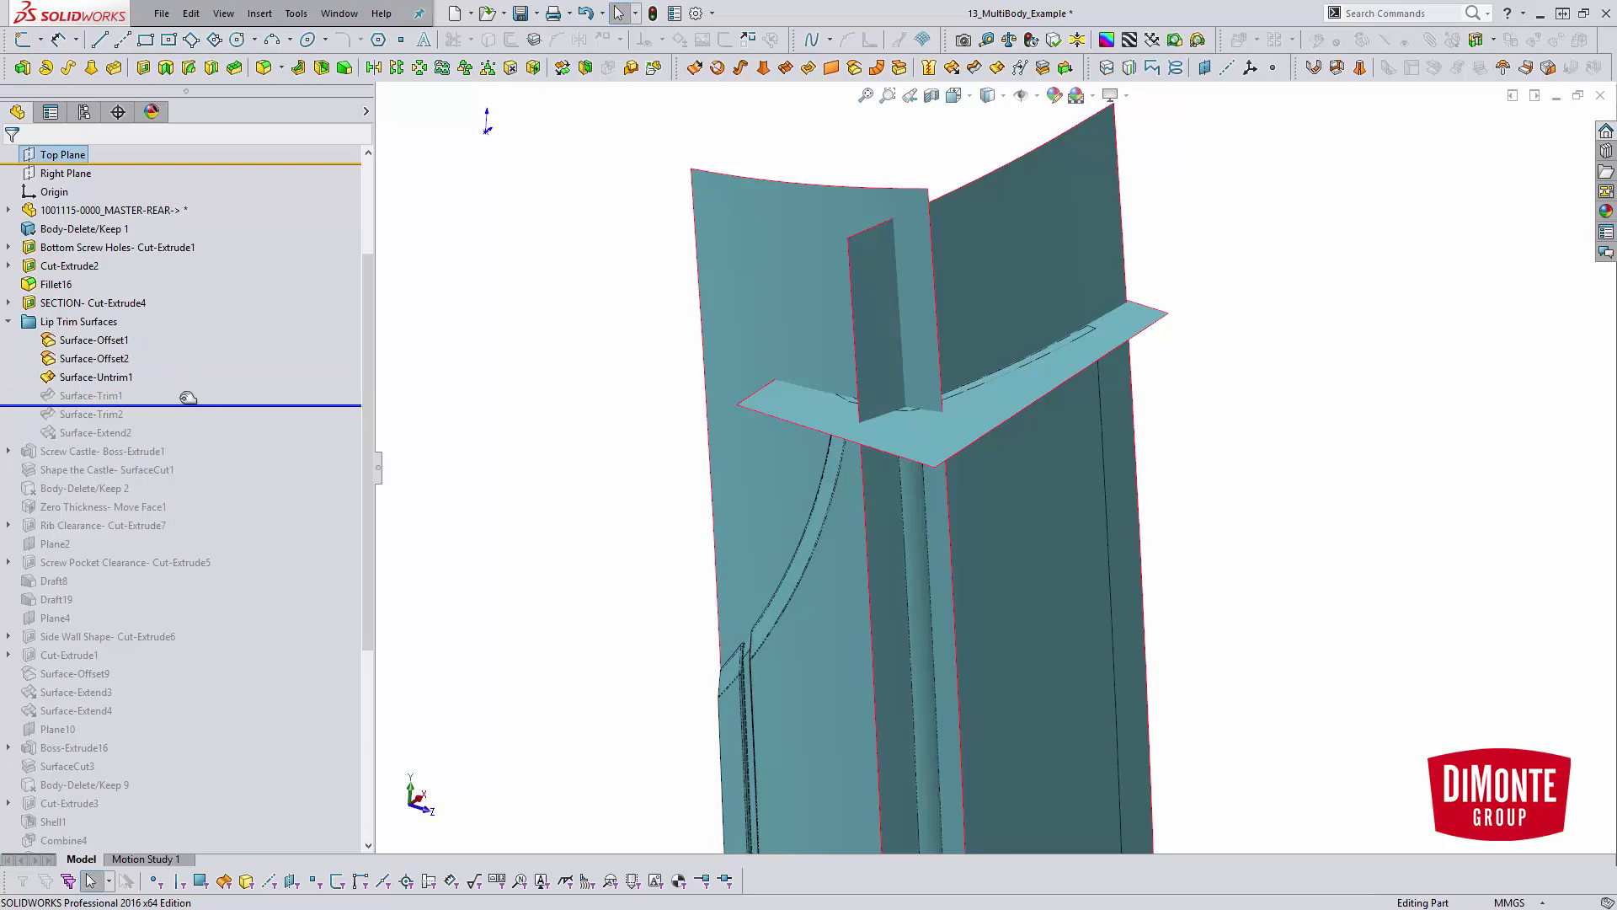
left_click(84, 395)
left_click(71, 366)
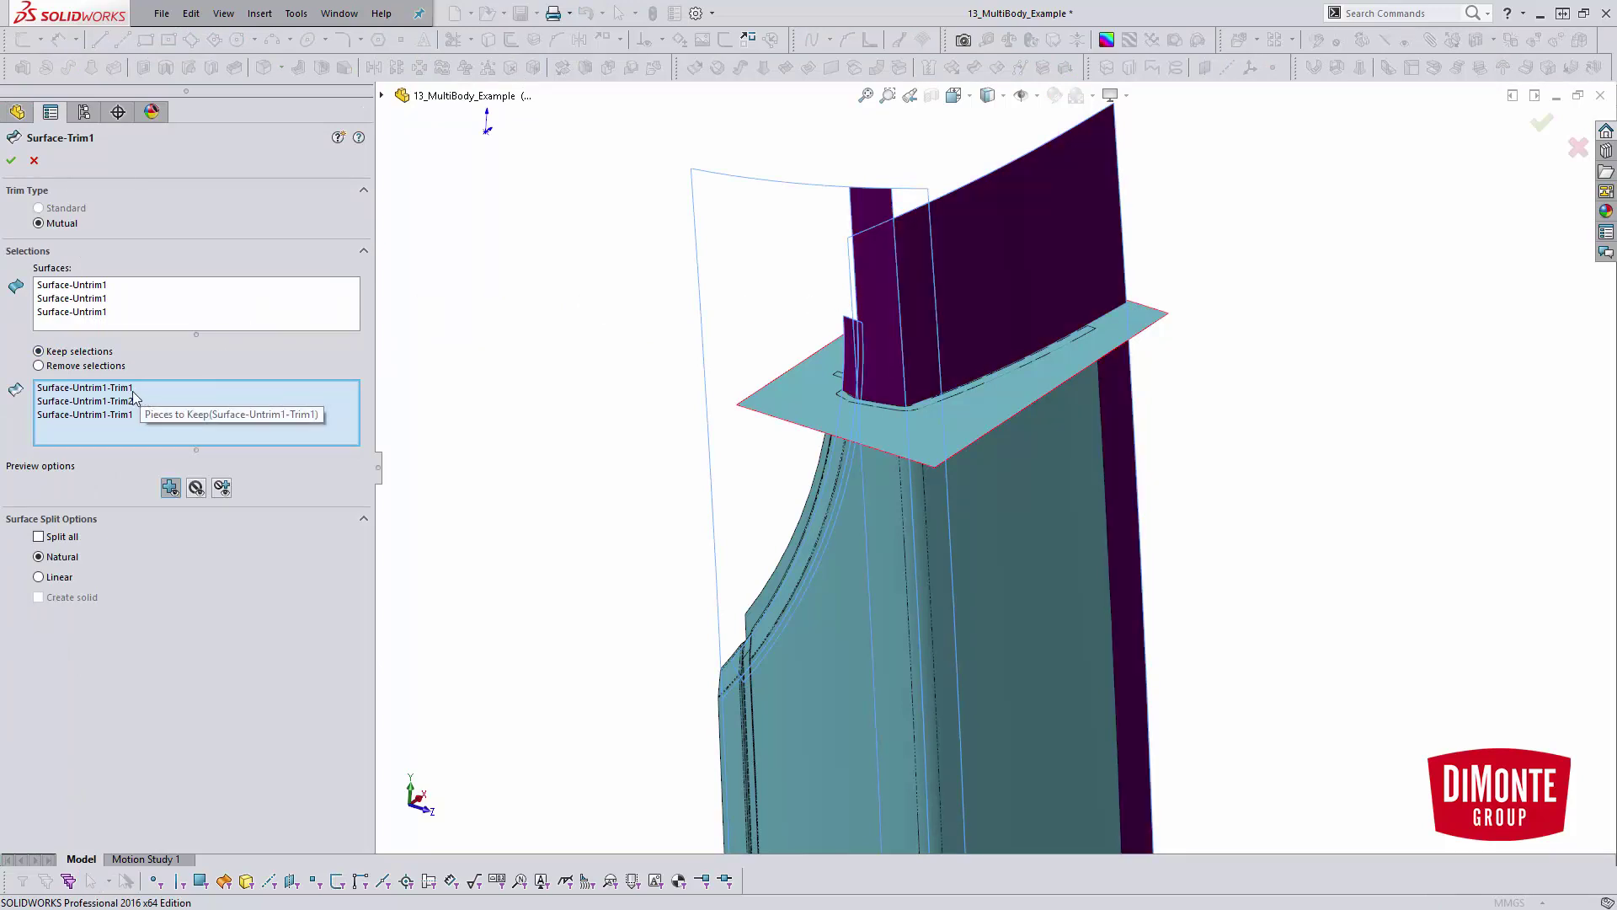
left_click(11, 160)
scroll(1078, 328, "down", 2)
scroll(1068, 350, "up", 2)
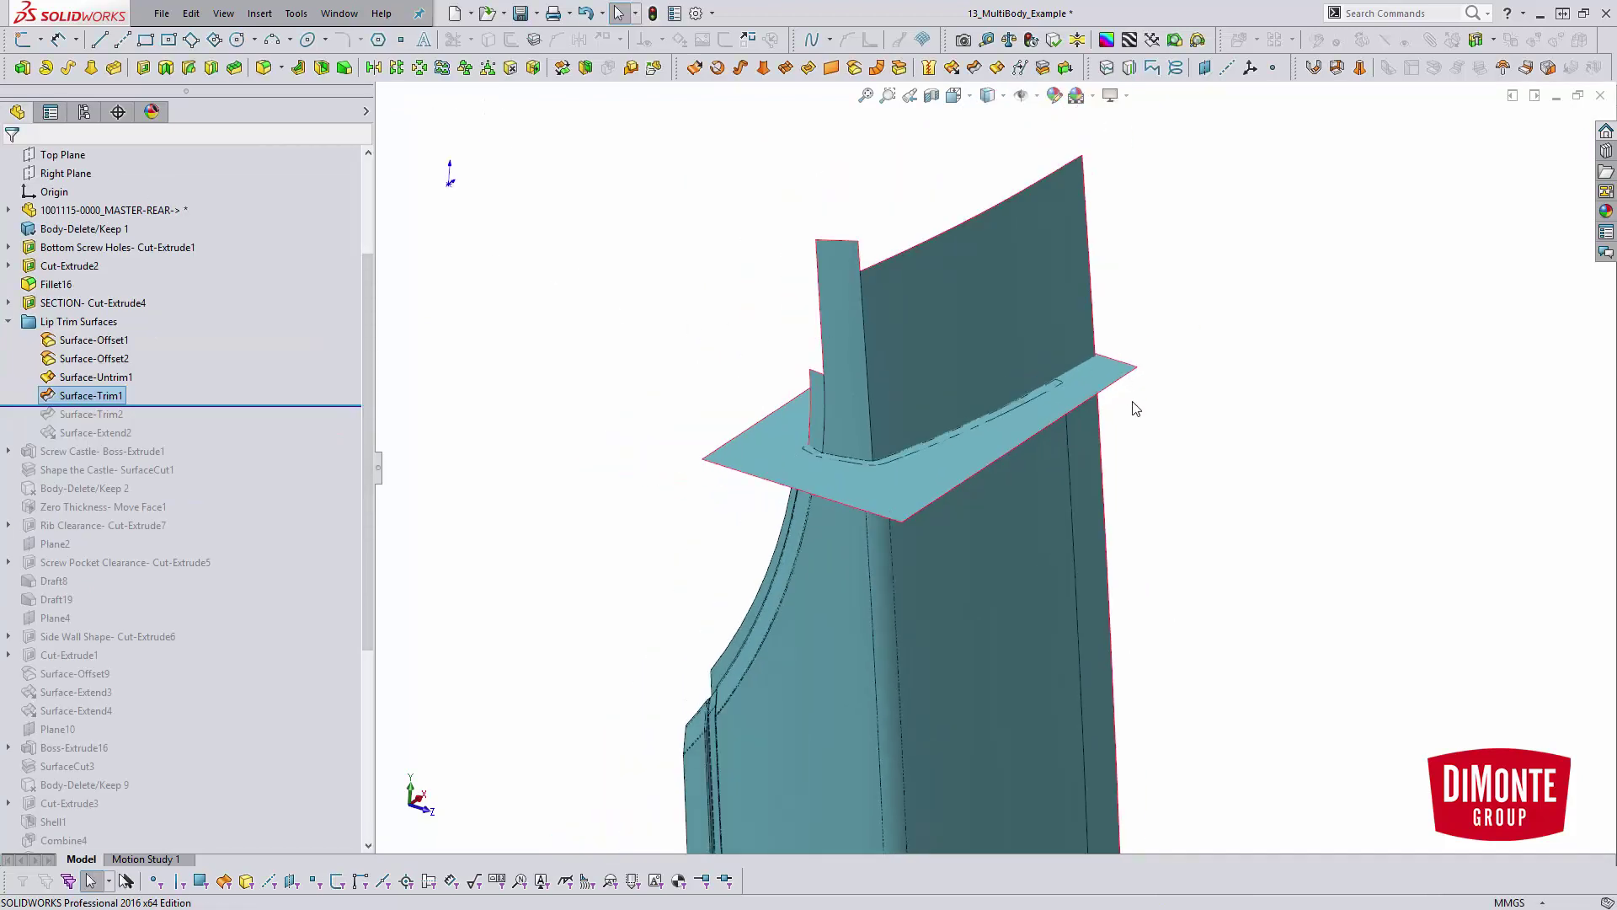
Roll the history forward one feature at a time past Surface-Trim2 and Surface-Extend2.
left_click_drag(242, 403, 240, 423)
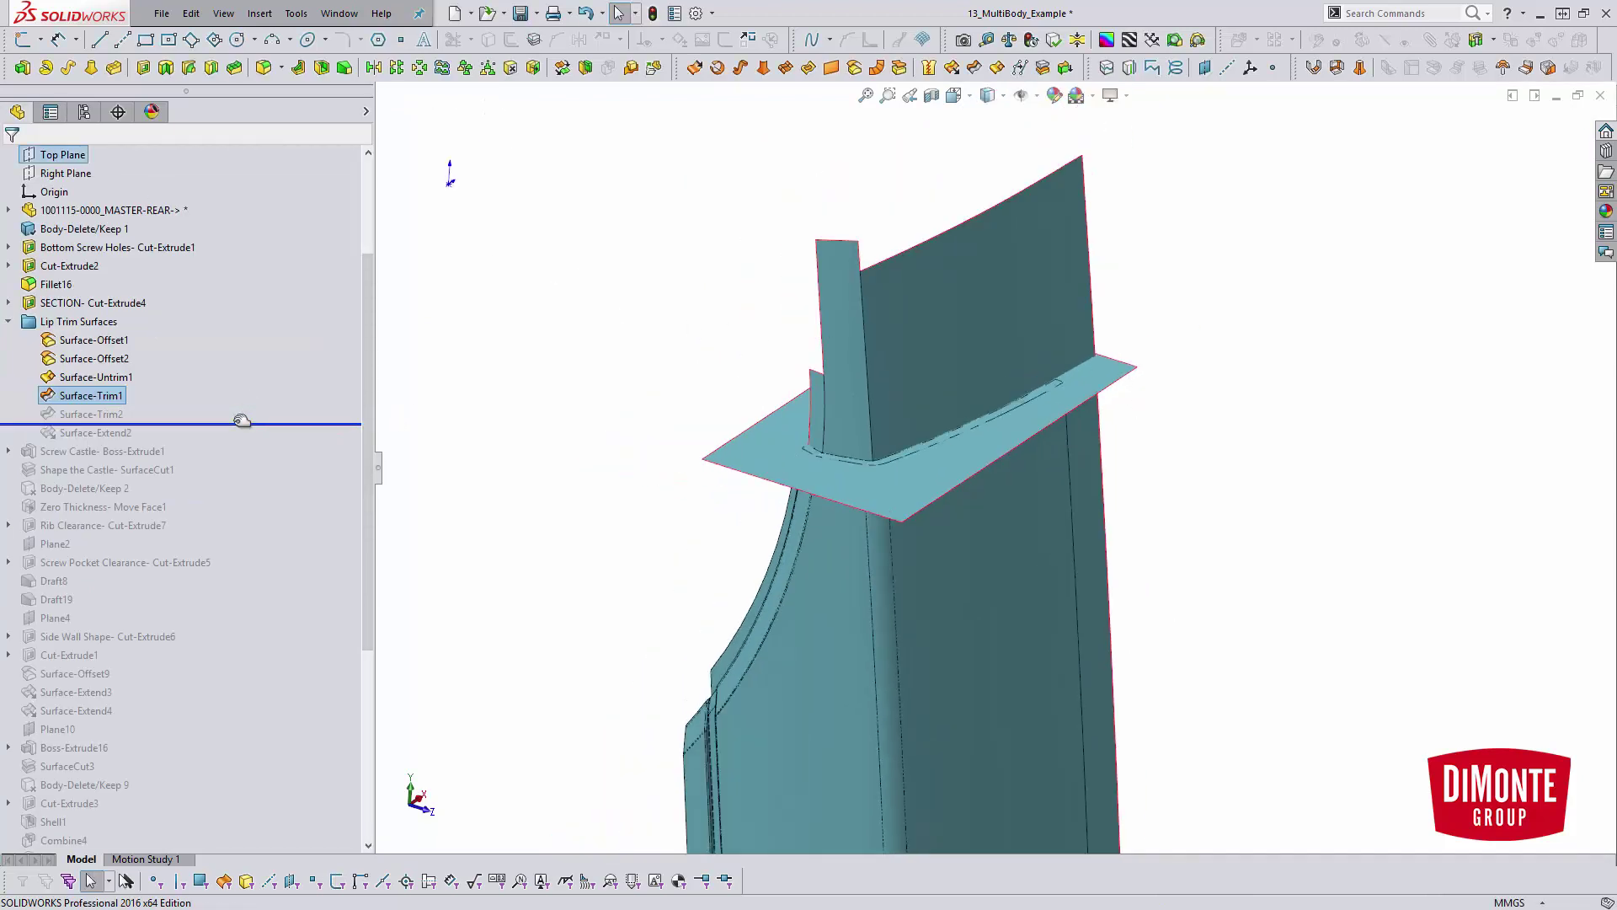
left_click(103, 415)
left_click(579, 450)
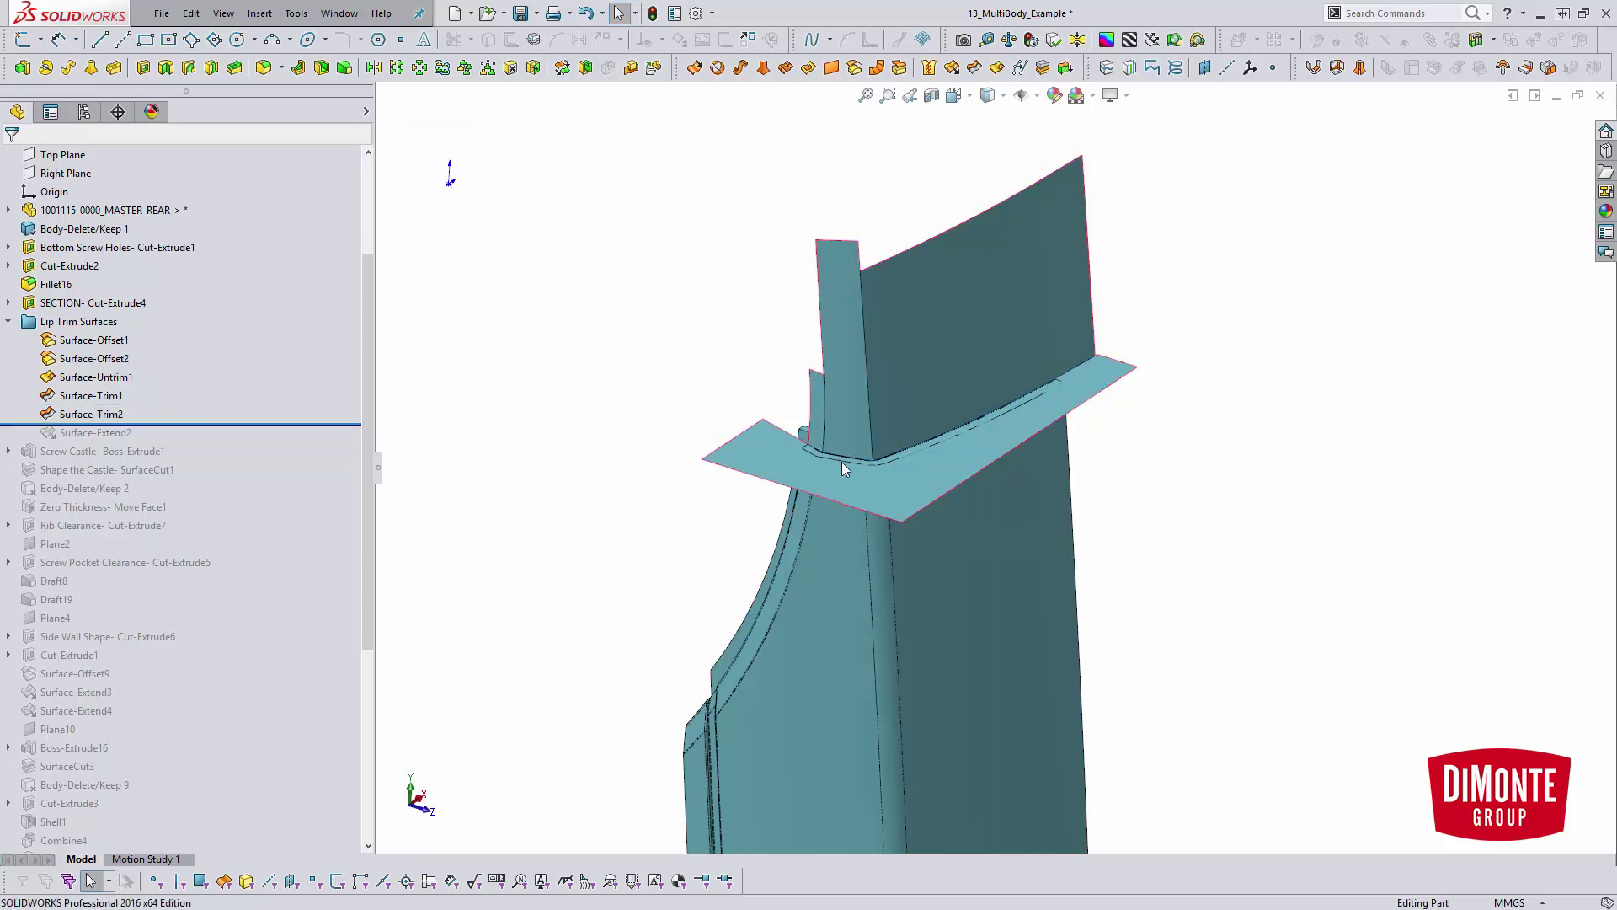
scroll(1029, 401, "down", 1)
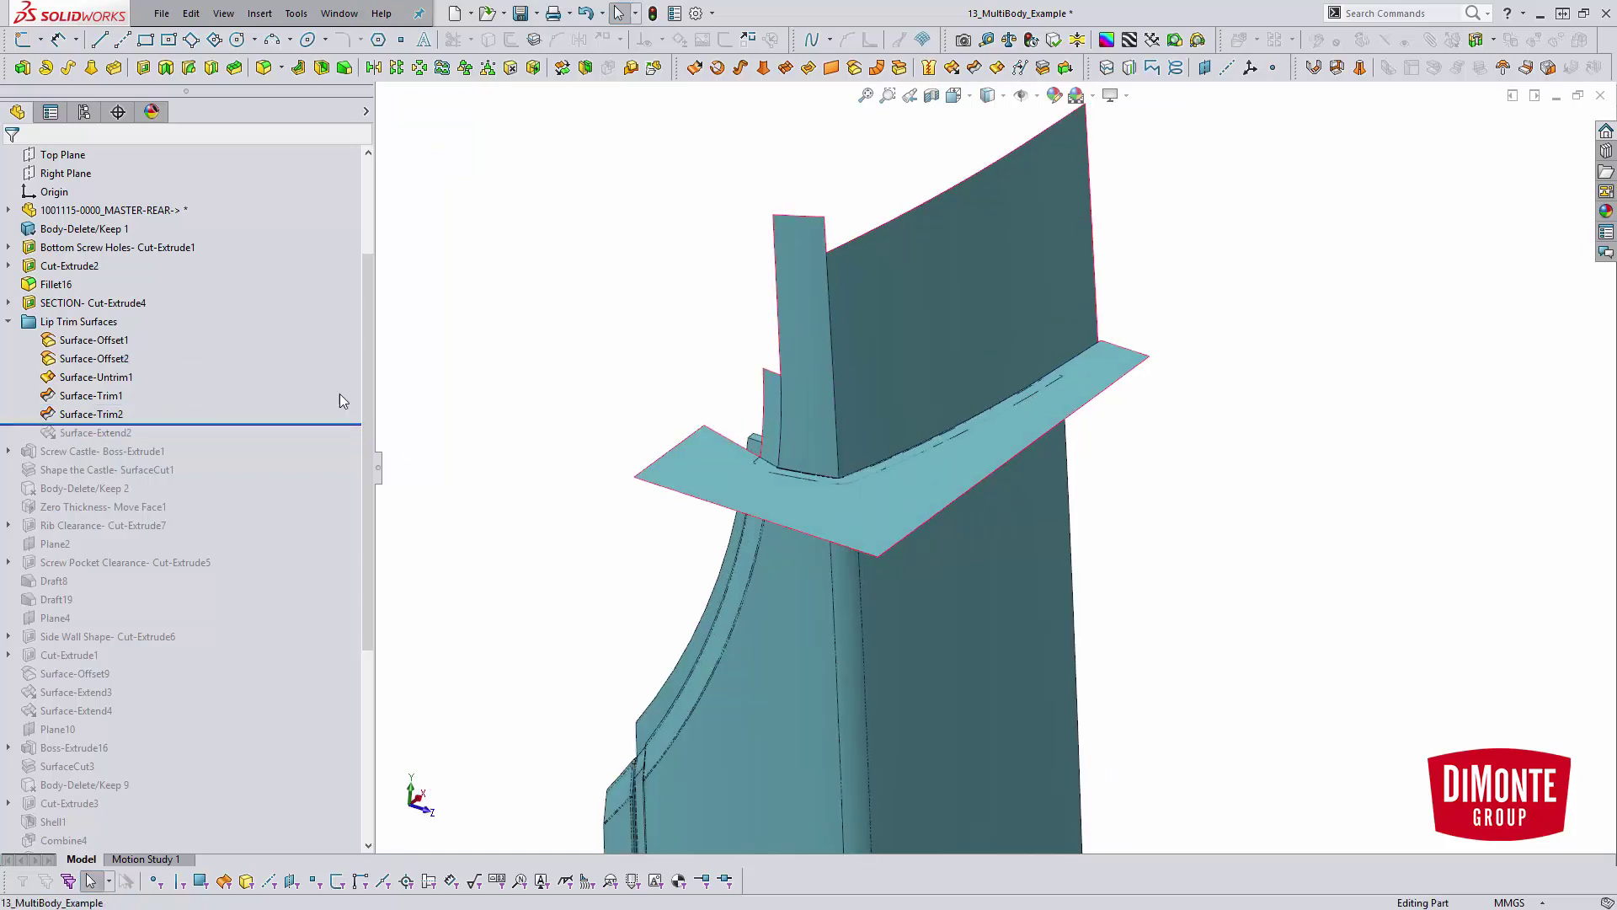
left_click_drag(226, 423, 228, 439)
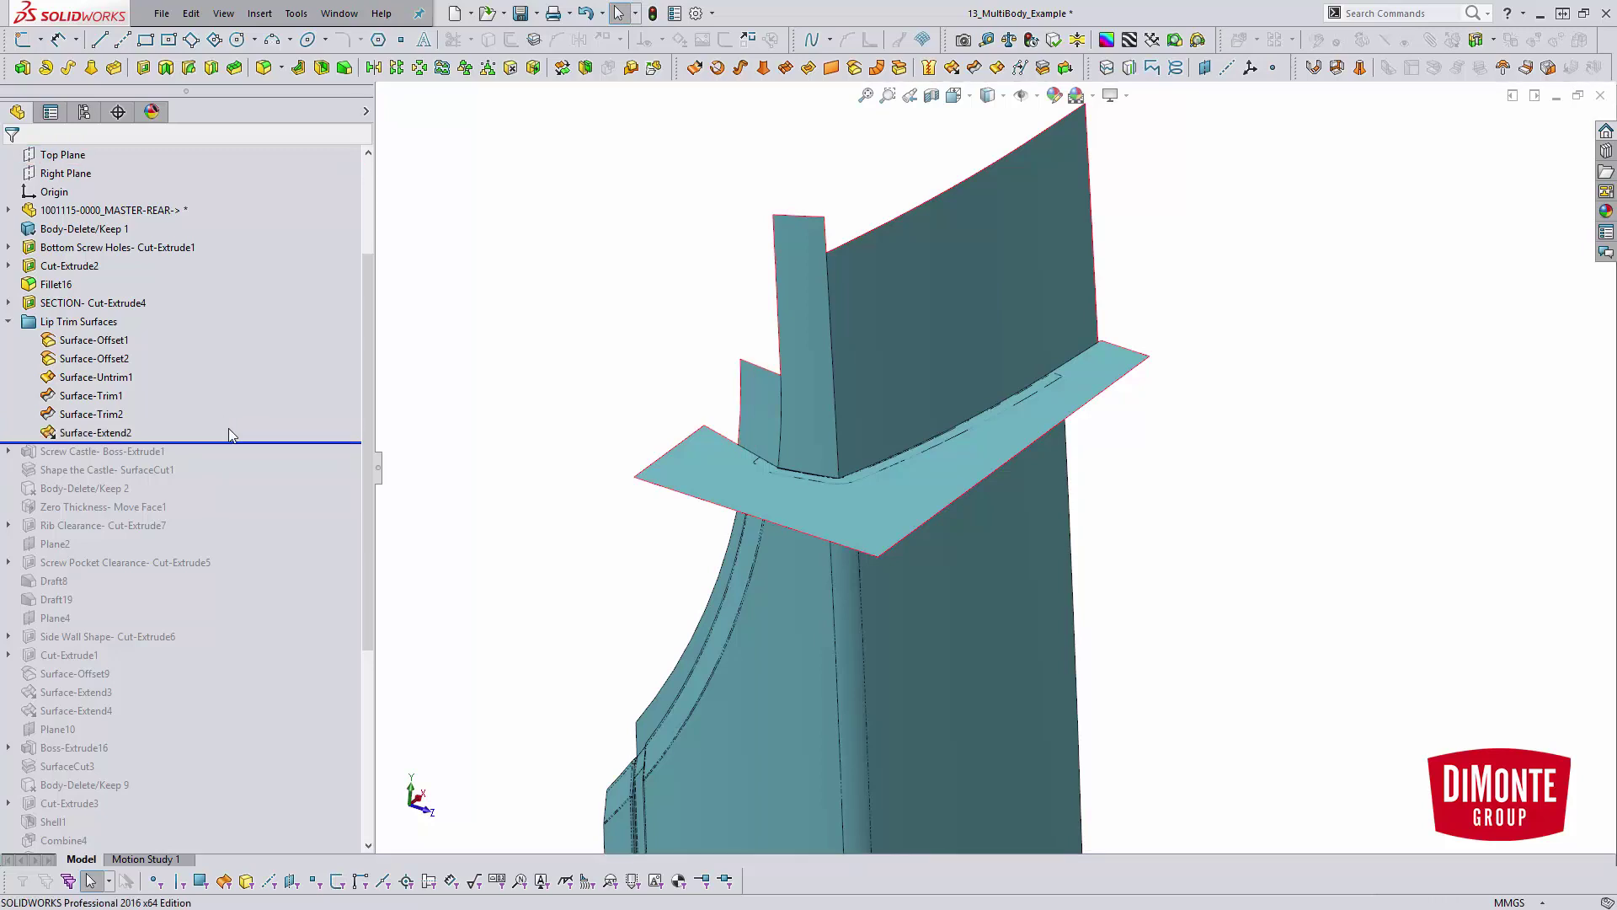
middle_click_drag(549, 452, 581, 448)
Roll the history forward past Screw Castle- Boss-Extrude1 and open its Sketch2 in a view normal to the sketch plane.
left_click_drag(191, 442, 199, 462)
left_click(93, 470)
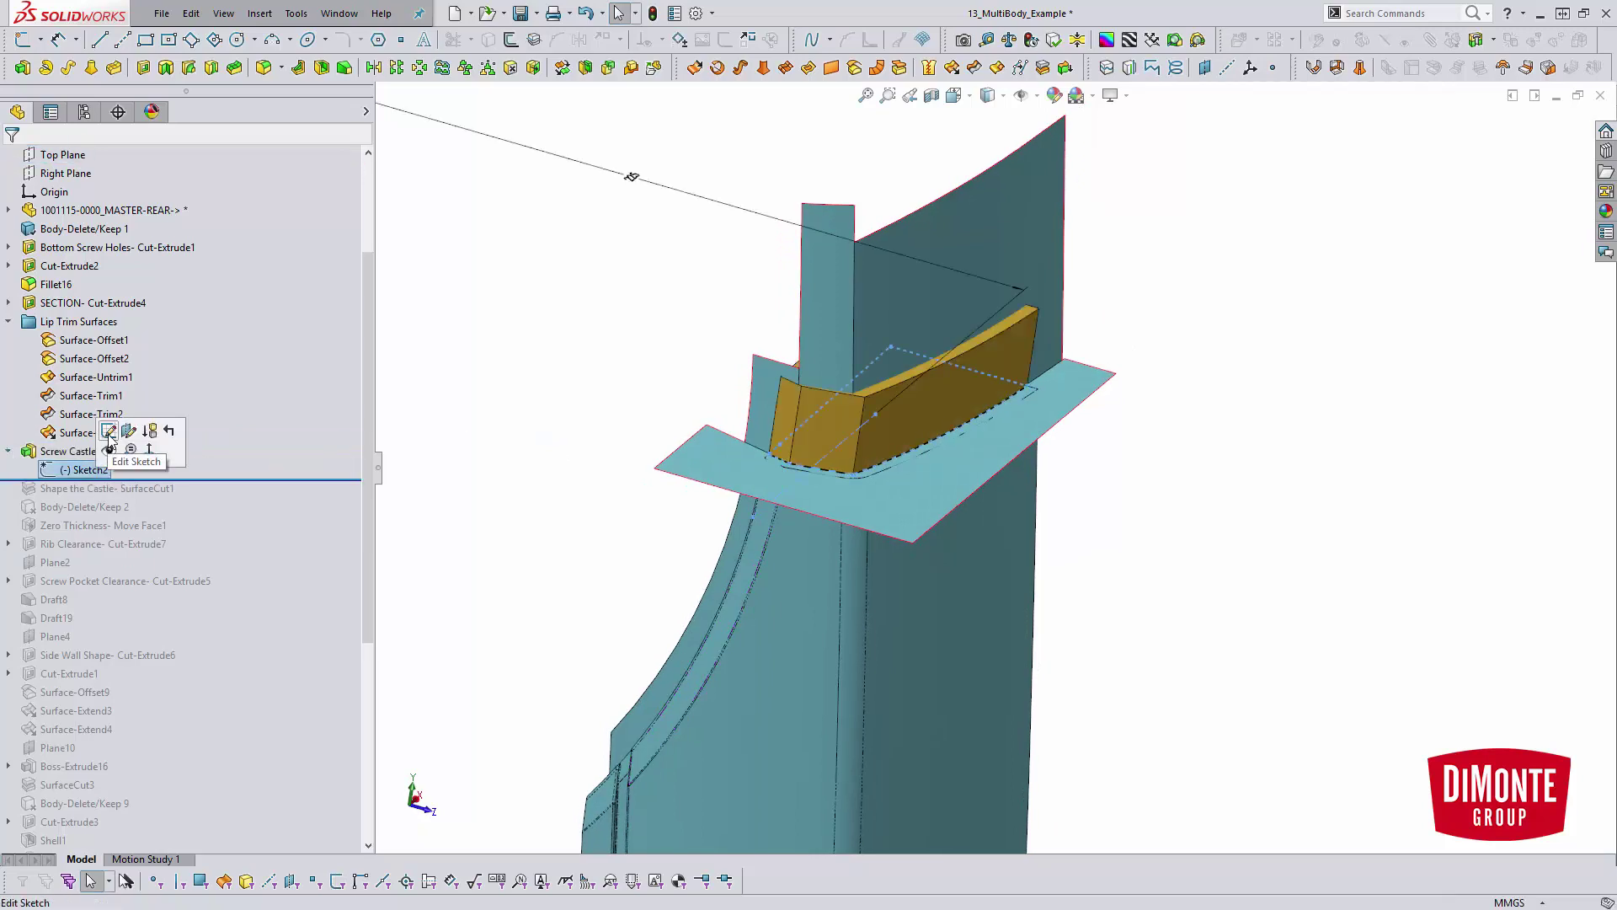
left_click(110, 437)
key("space")
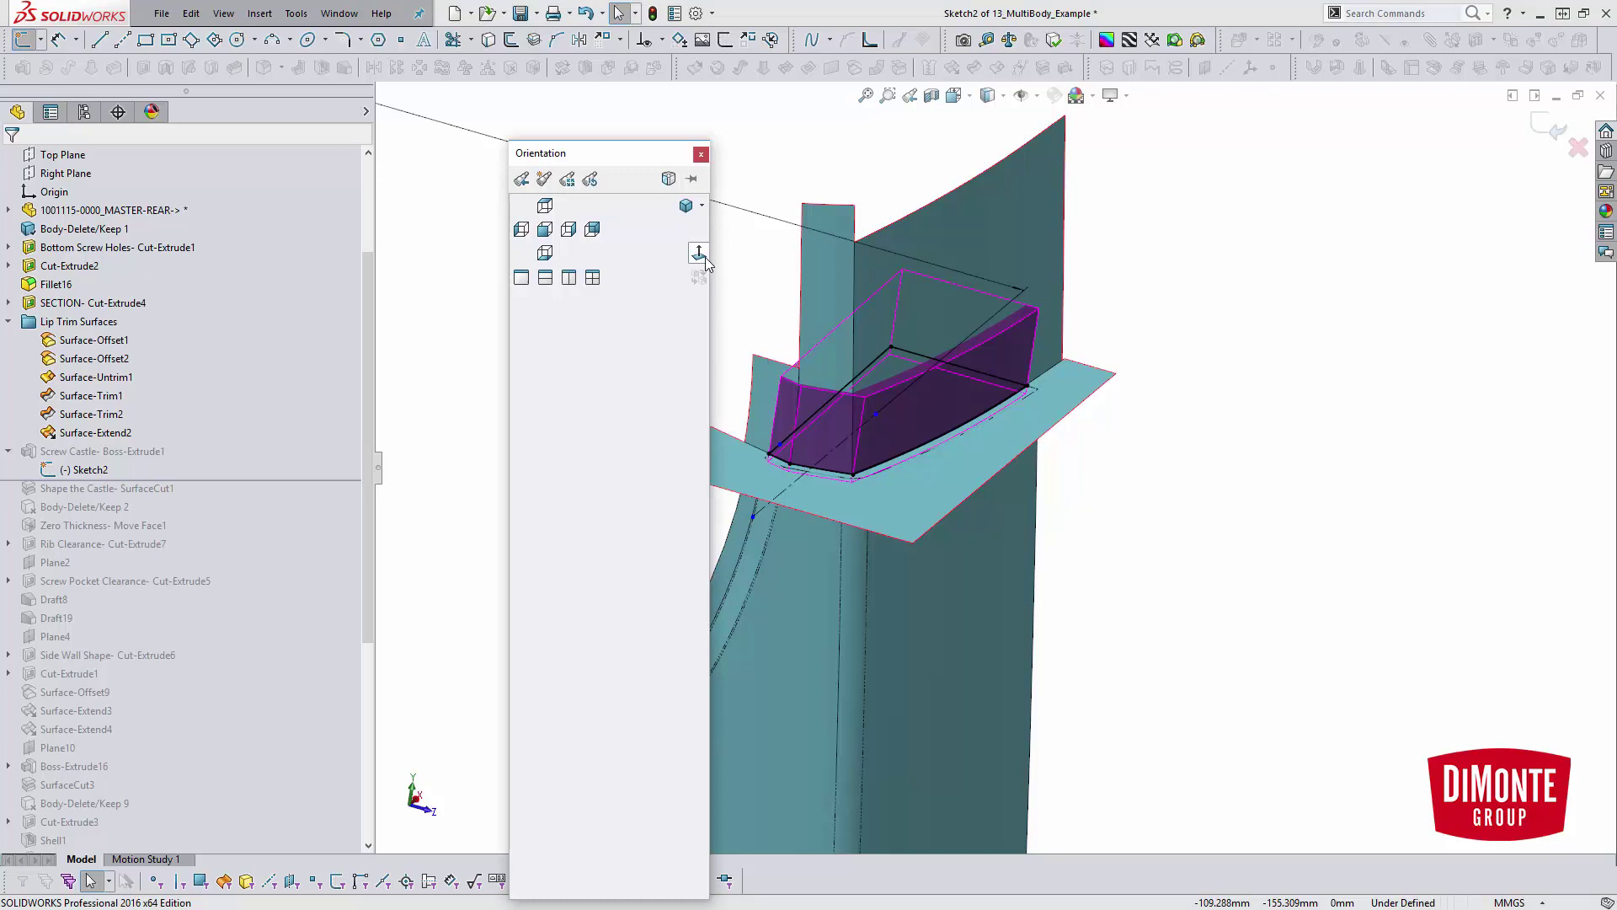
left_click(702, 256)
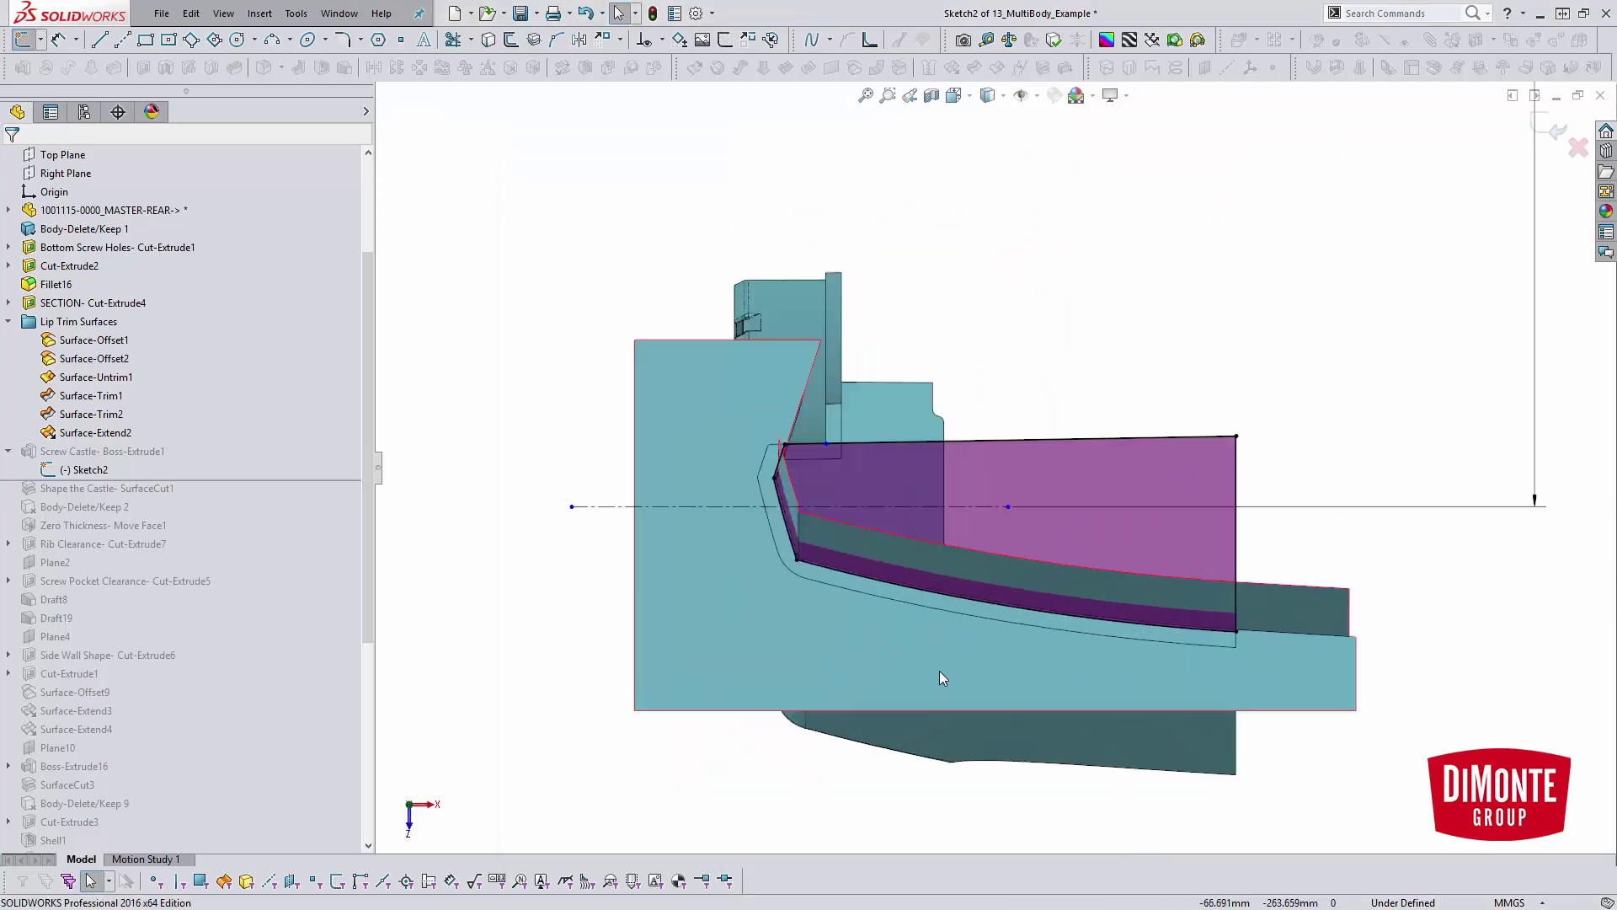
scroll(818, 578, "down", 3)
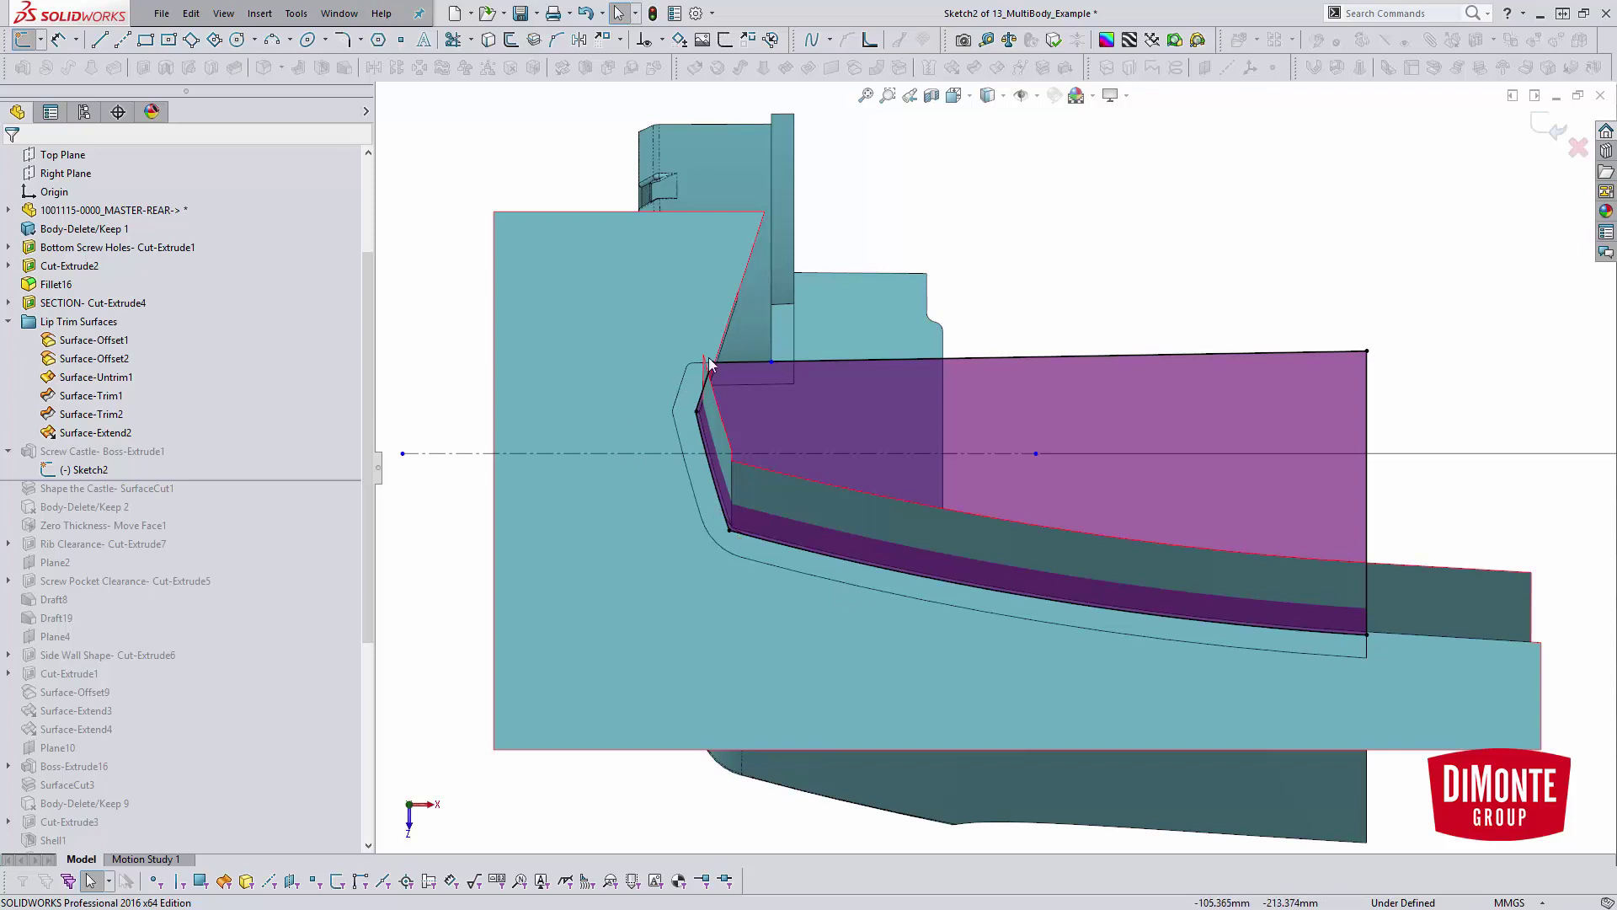
Examine the screw castle profile against the lip trim surfaces from several angles and leave the sketch without changes.
mouse_move(825, 547)
middle_mouse_down()
mouse_move(905, 549)
mouse_move(842, 425)
mouse_move(917, 402)
middle_mouse_up()
scroll(917, 401, "up", 5)
scroll(1059, 201, "down", 3)
middle_click_drag(1058, 325, 1139, 220)
left_click(1576, 149)
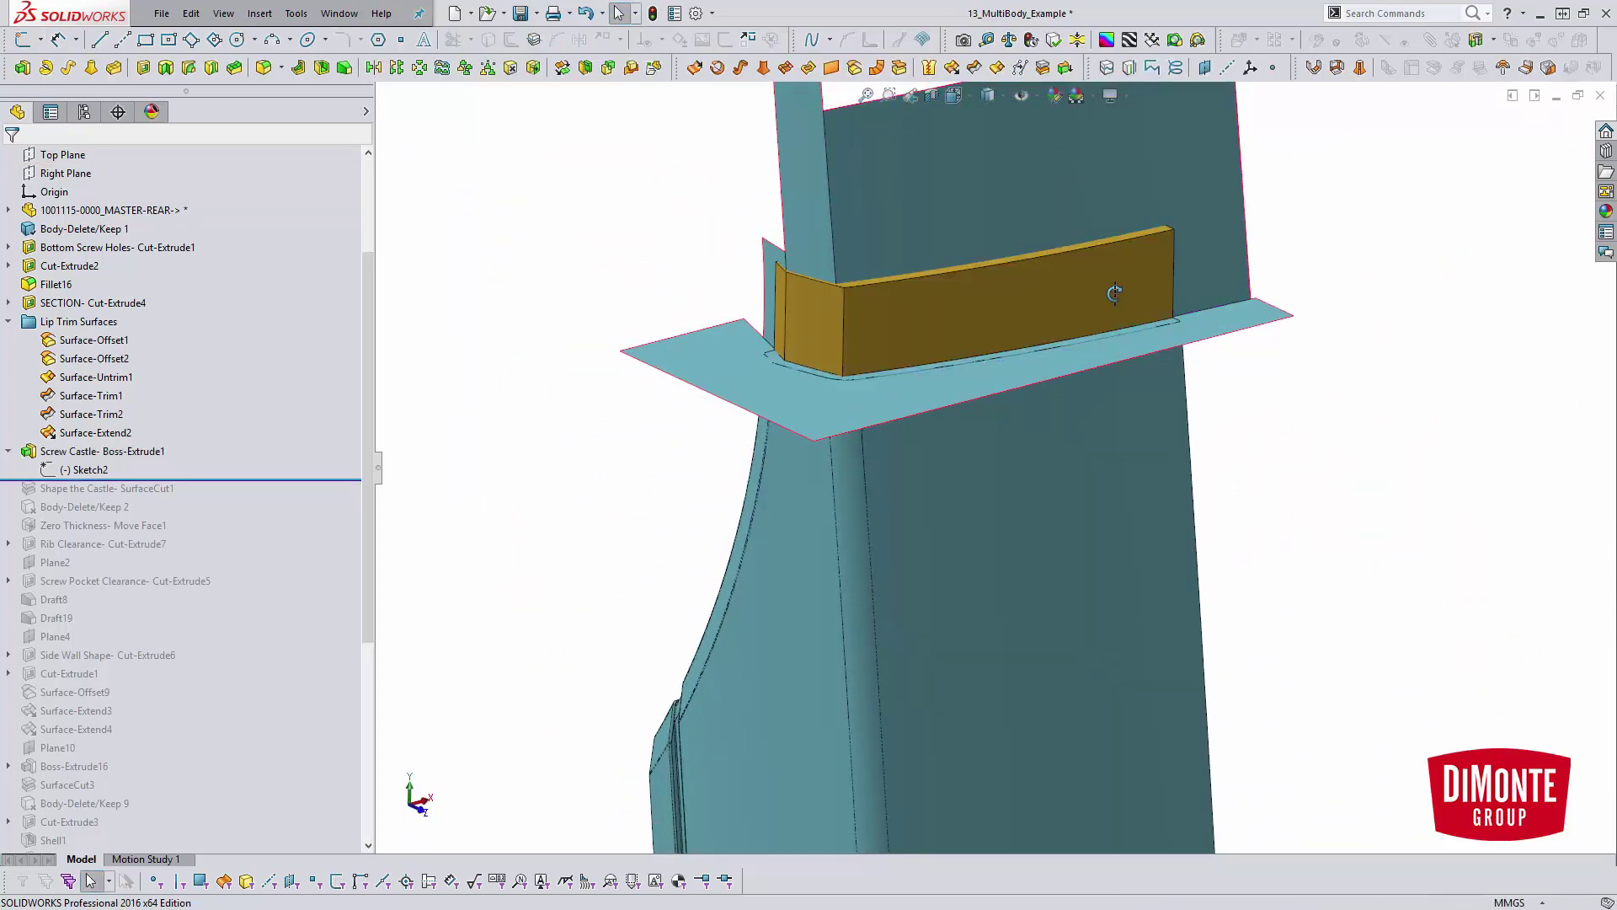
Roll the history forward past Shape the Castle- SurfaceCut1 and Body-Delete/Keep 2.
middle_click_drag(1112, 293, 1120, 307)
scroll(973, 320, "down", 3)
scroll(838, 348, "up", 2)
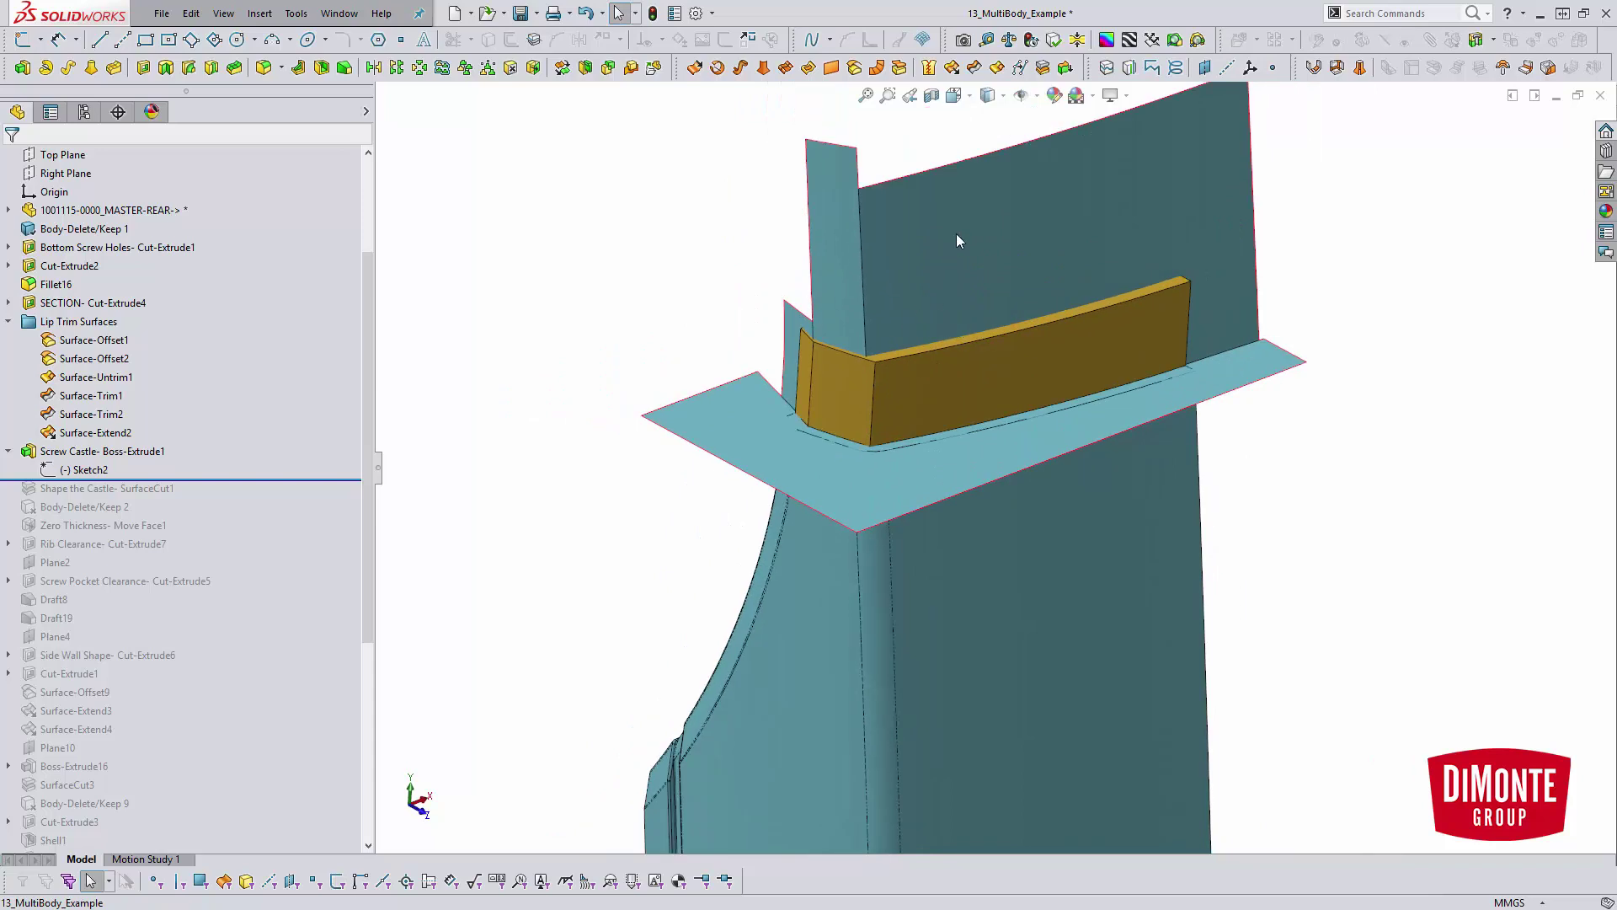
scroll(291, 367, "down", 1)
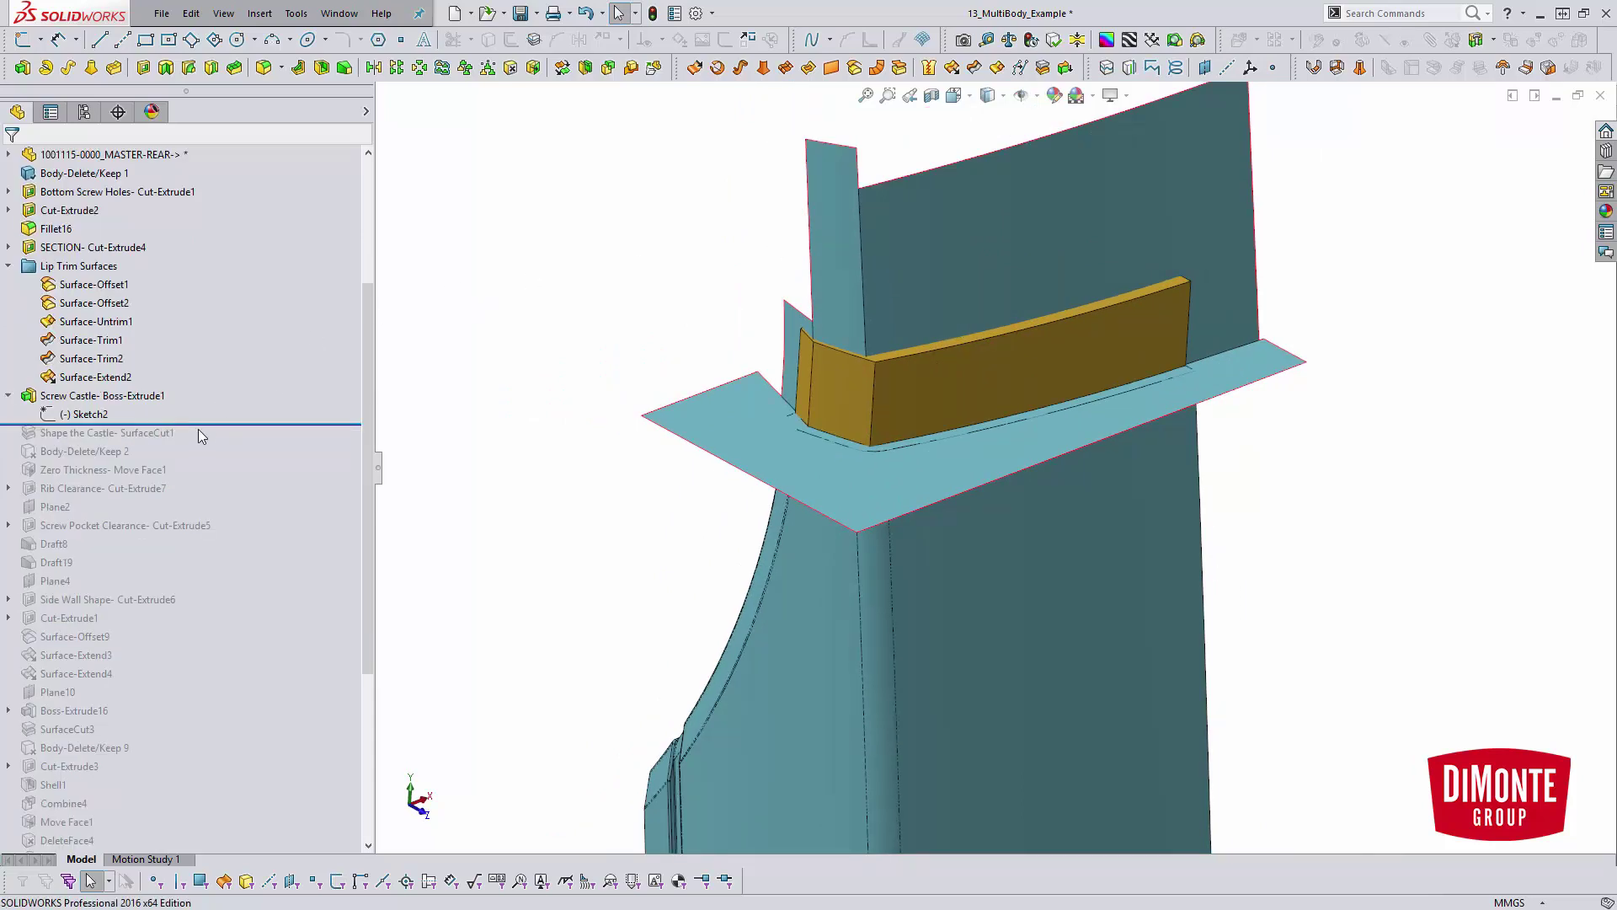
left_click_drag(199, 423, 203, 436)
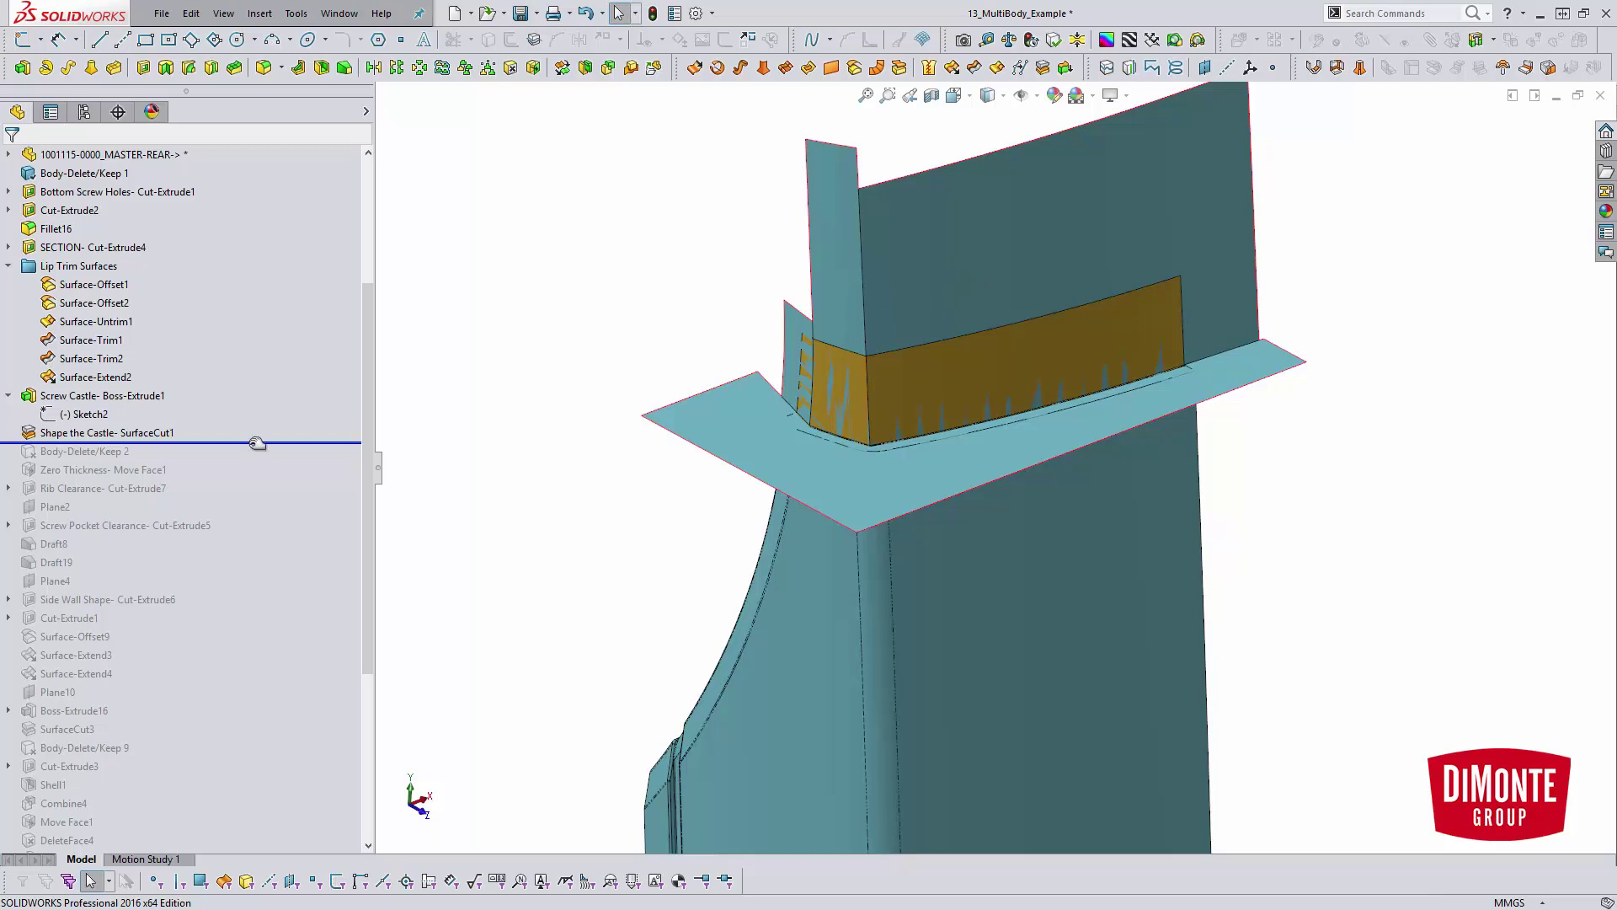
left_click_drag(257, 443, 246, 459)
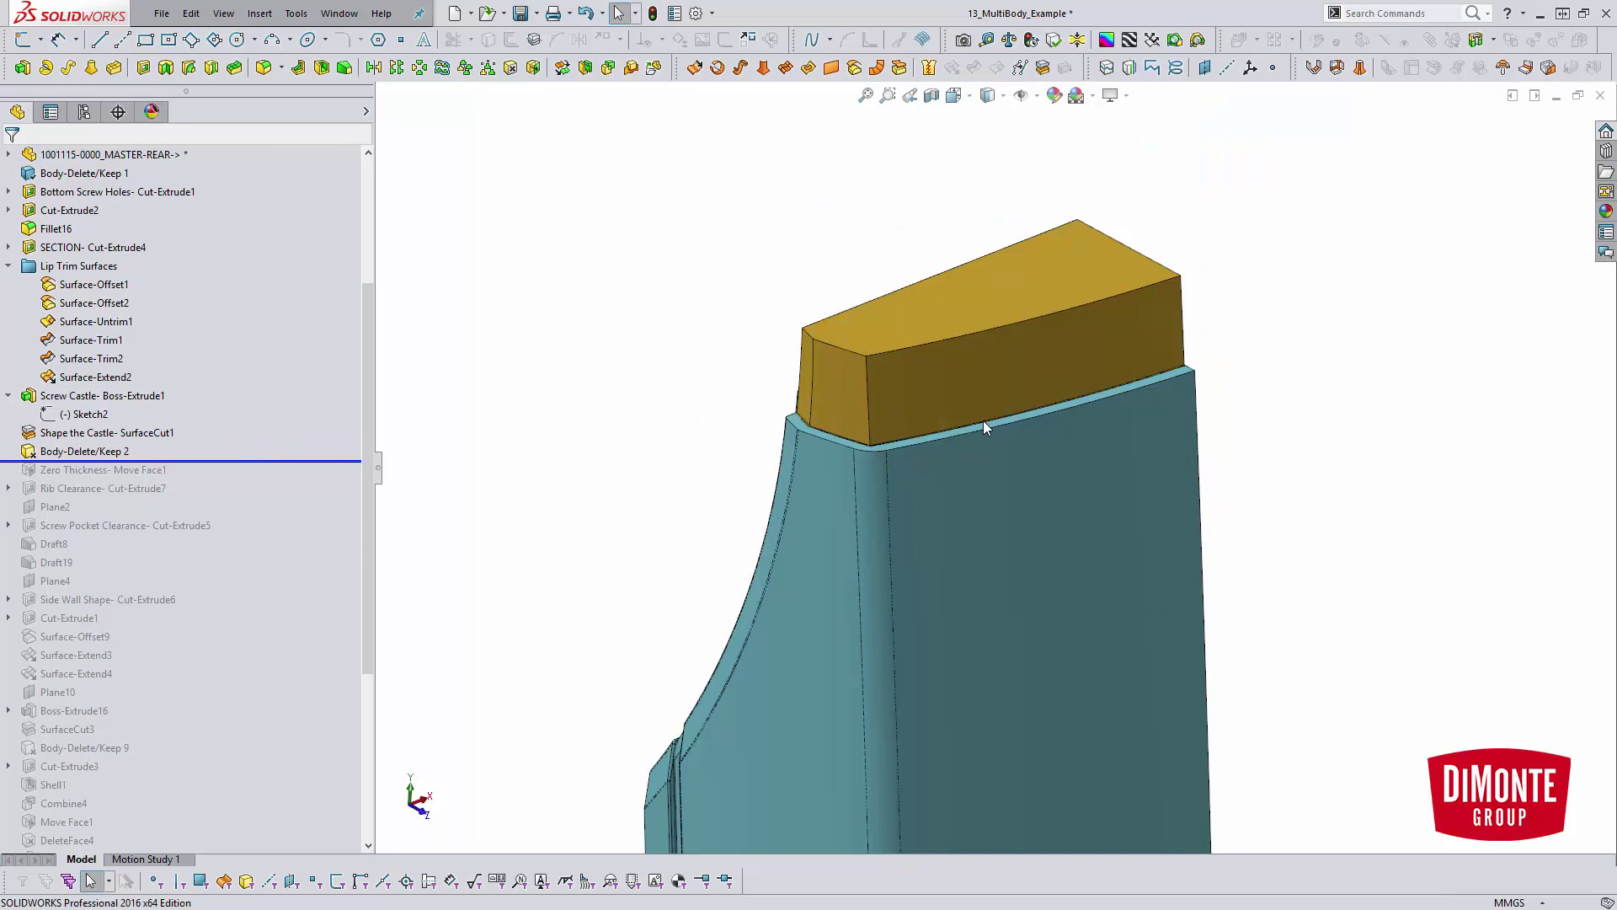
Inspect the shaped screw castle body on the part and display the model in the Right standard view.
scroll(991, 396, "down", 2)
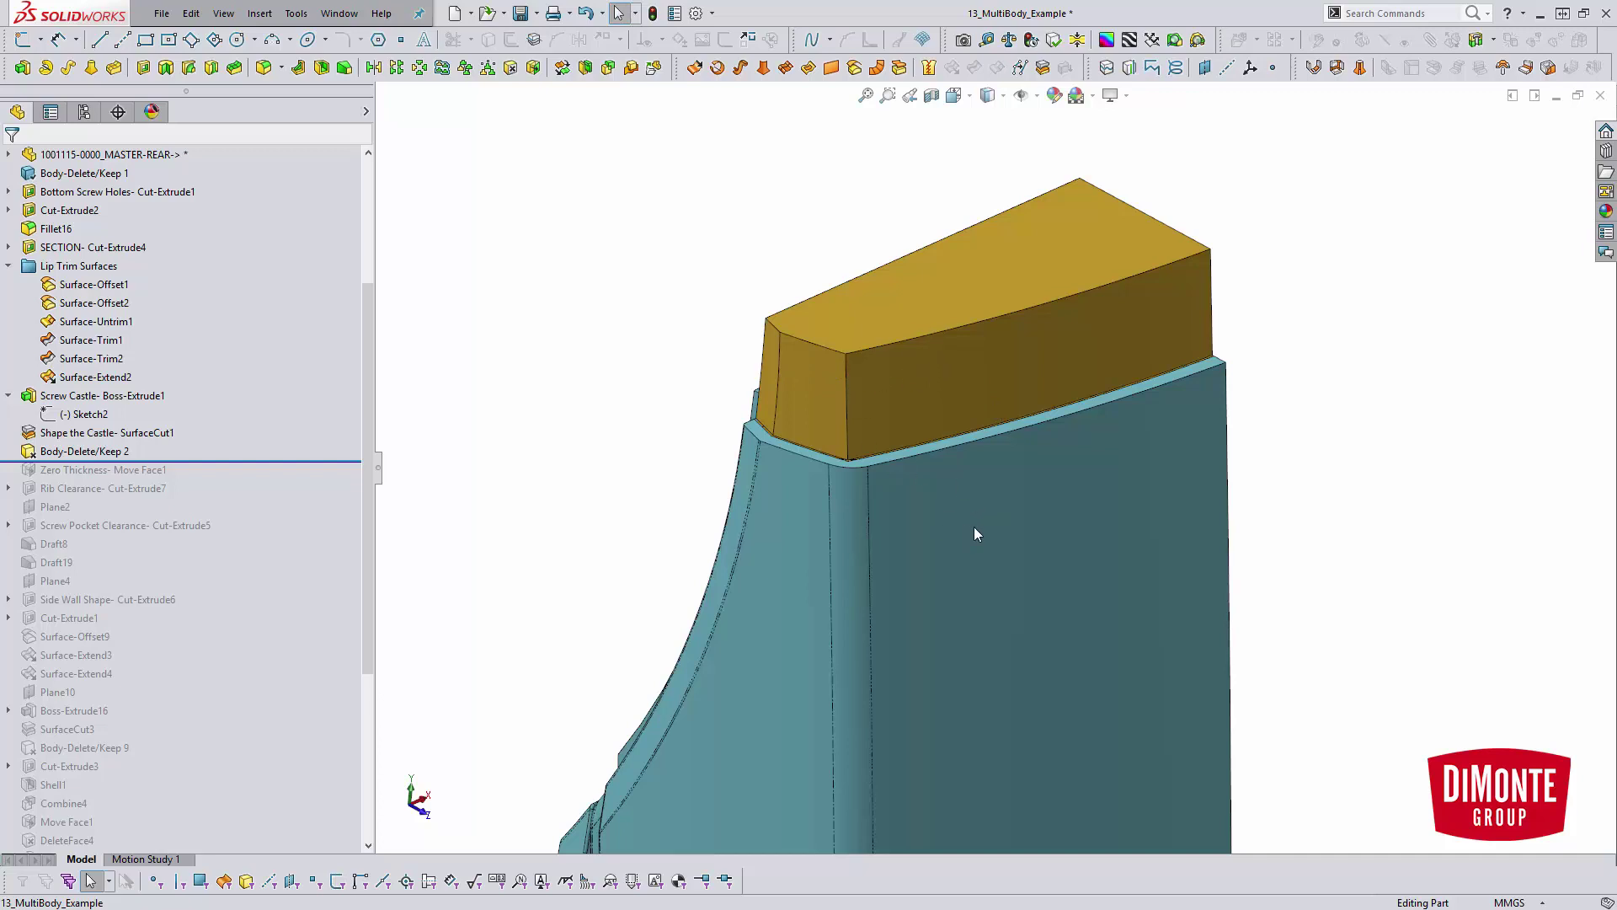
scroll(244, 463, "down", 1)
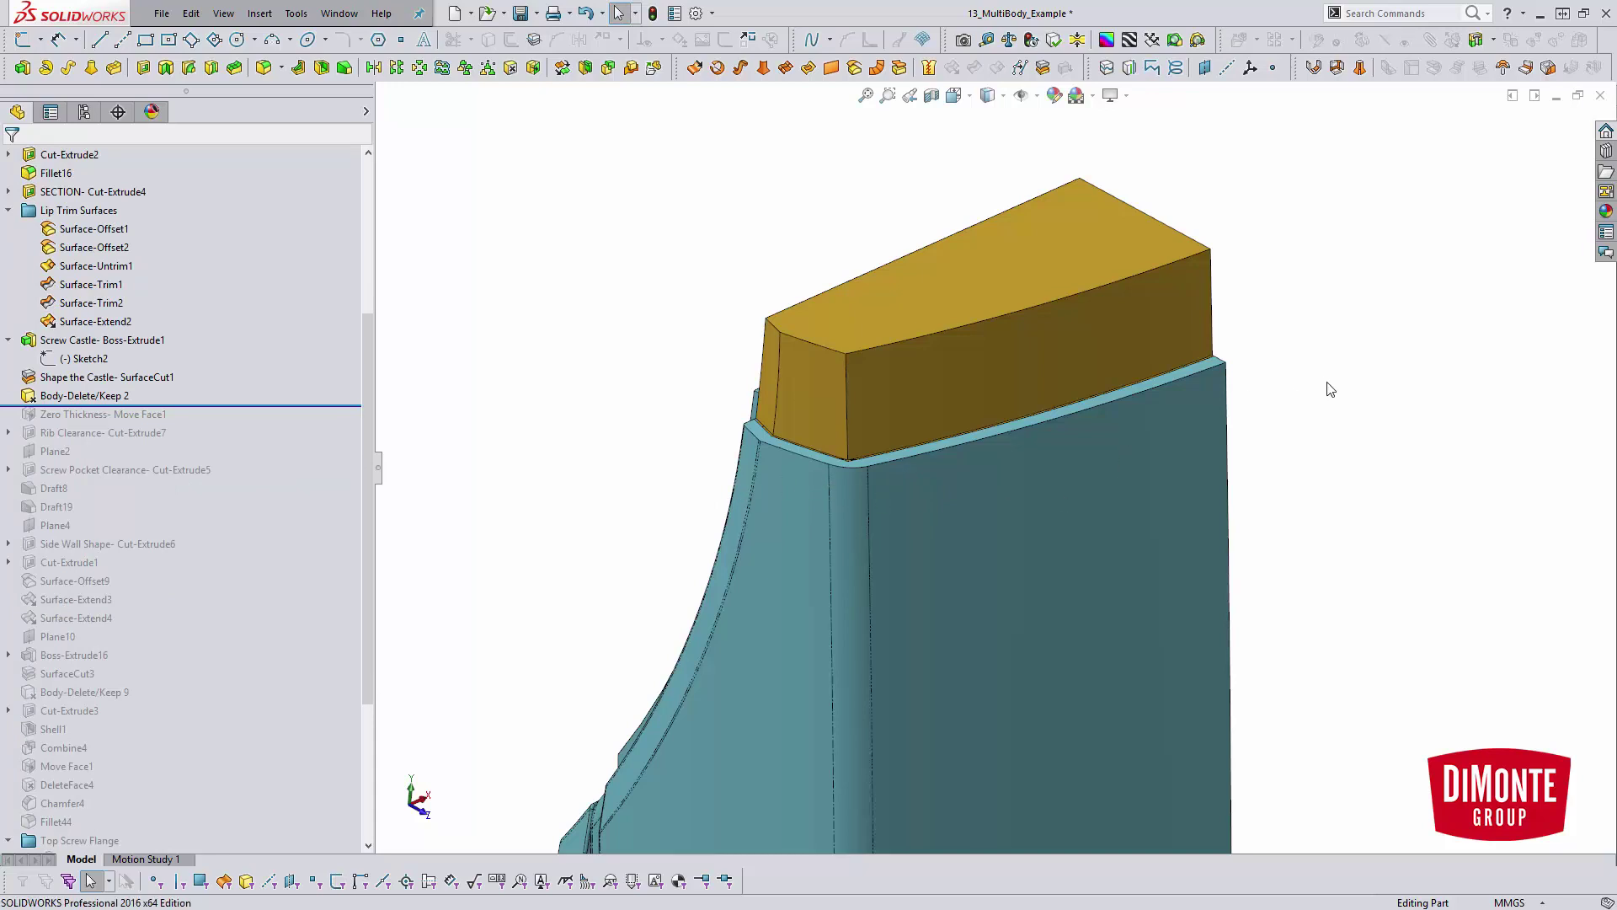
key("space")
left_click(1310, 225)
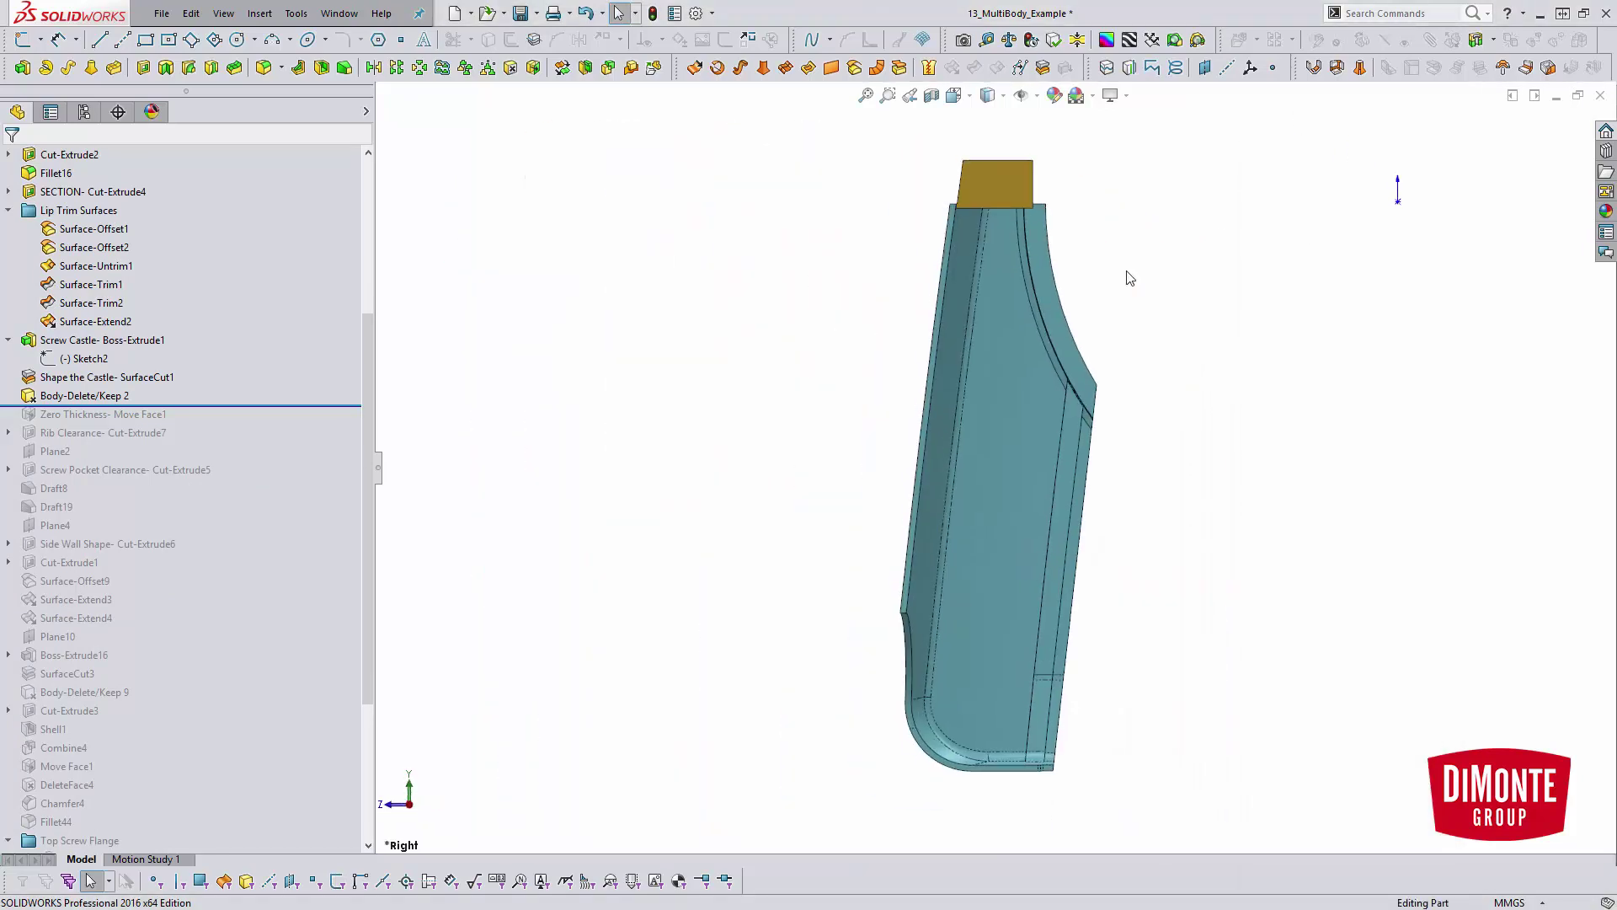
Inspect the corner edge where the screw castle meets the lip of the part, from the side and at an angle.
scroll(1128, 275, "down", 6)
scroll(885, 328, "down", 3)
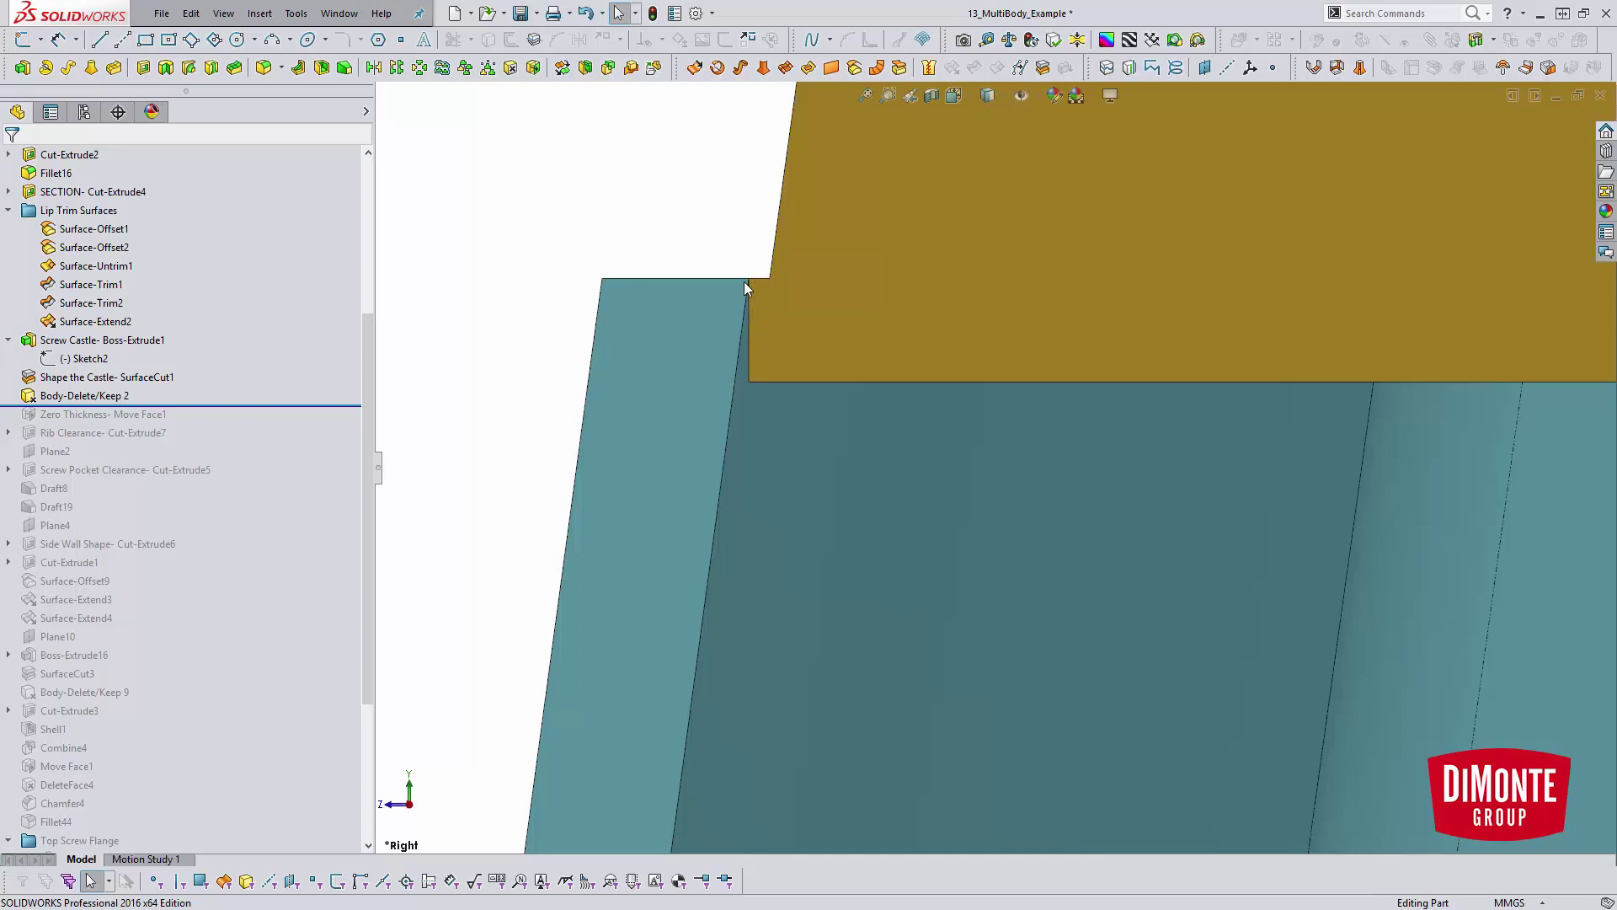
scroll(751, 280, "down", 2)
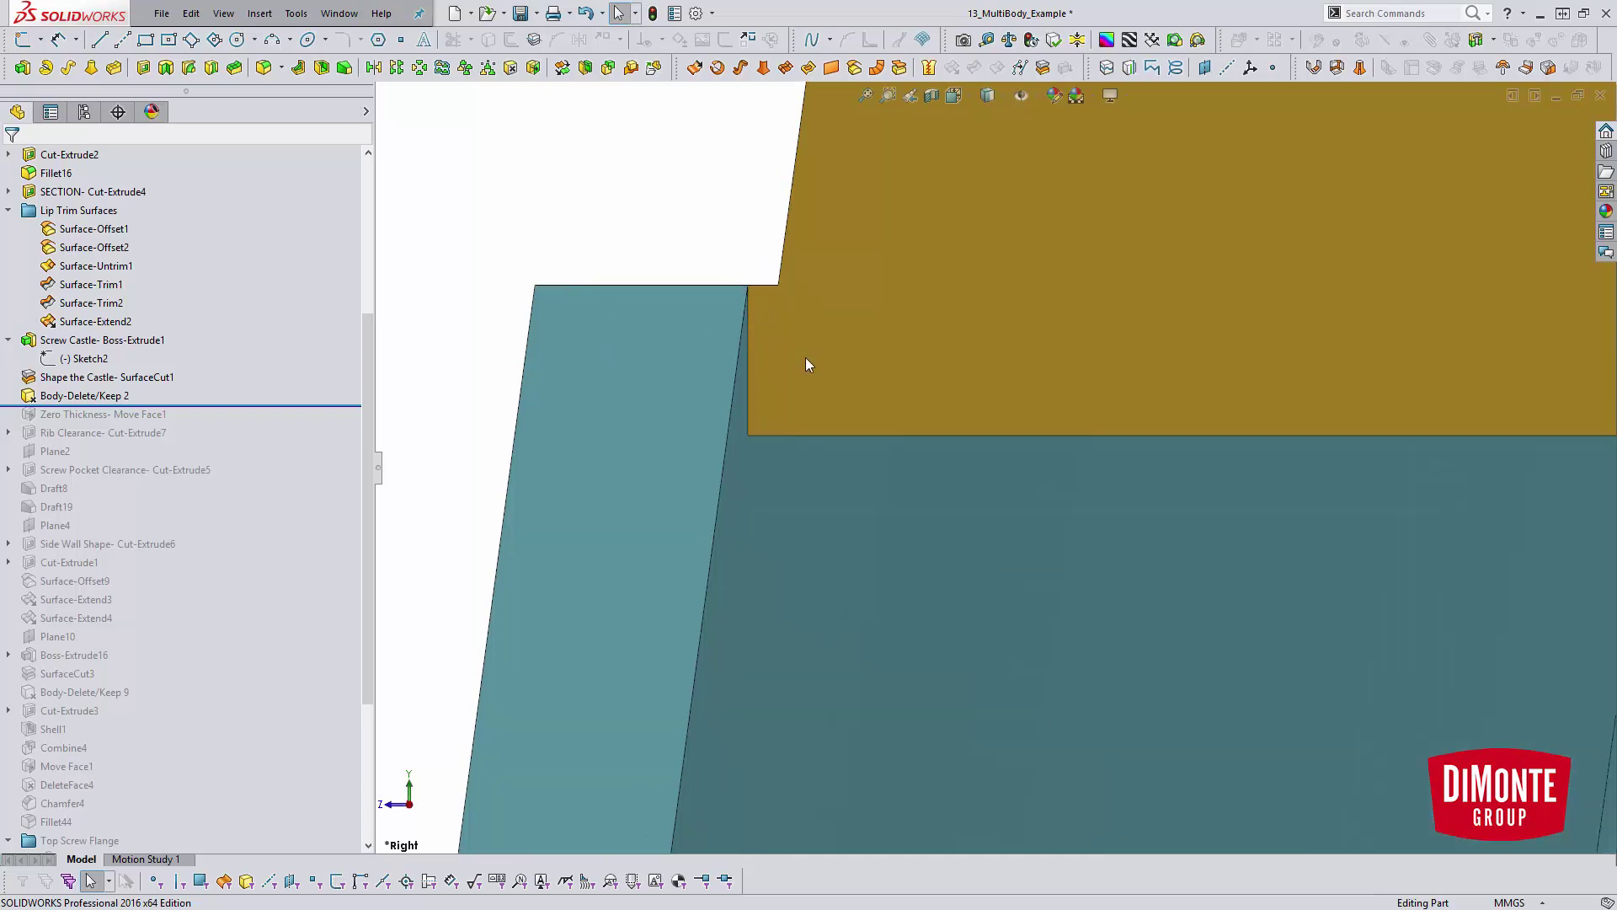
middle_click_drag(809, 365, 873, 448)
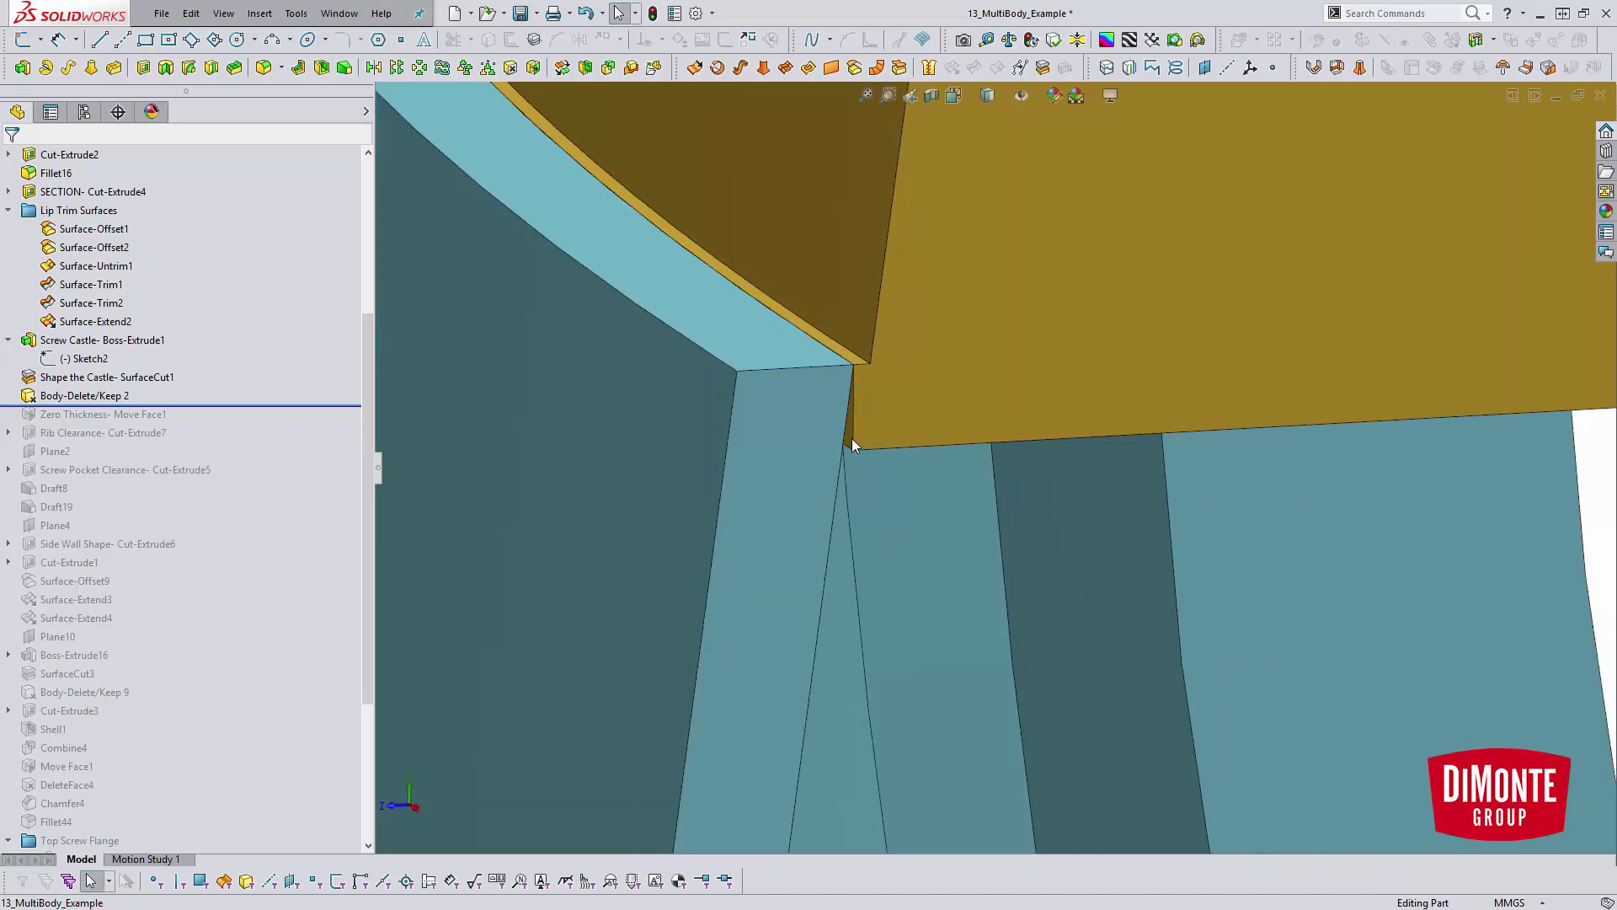
left_click(852, 438)
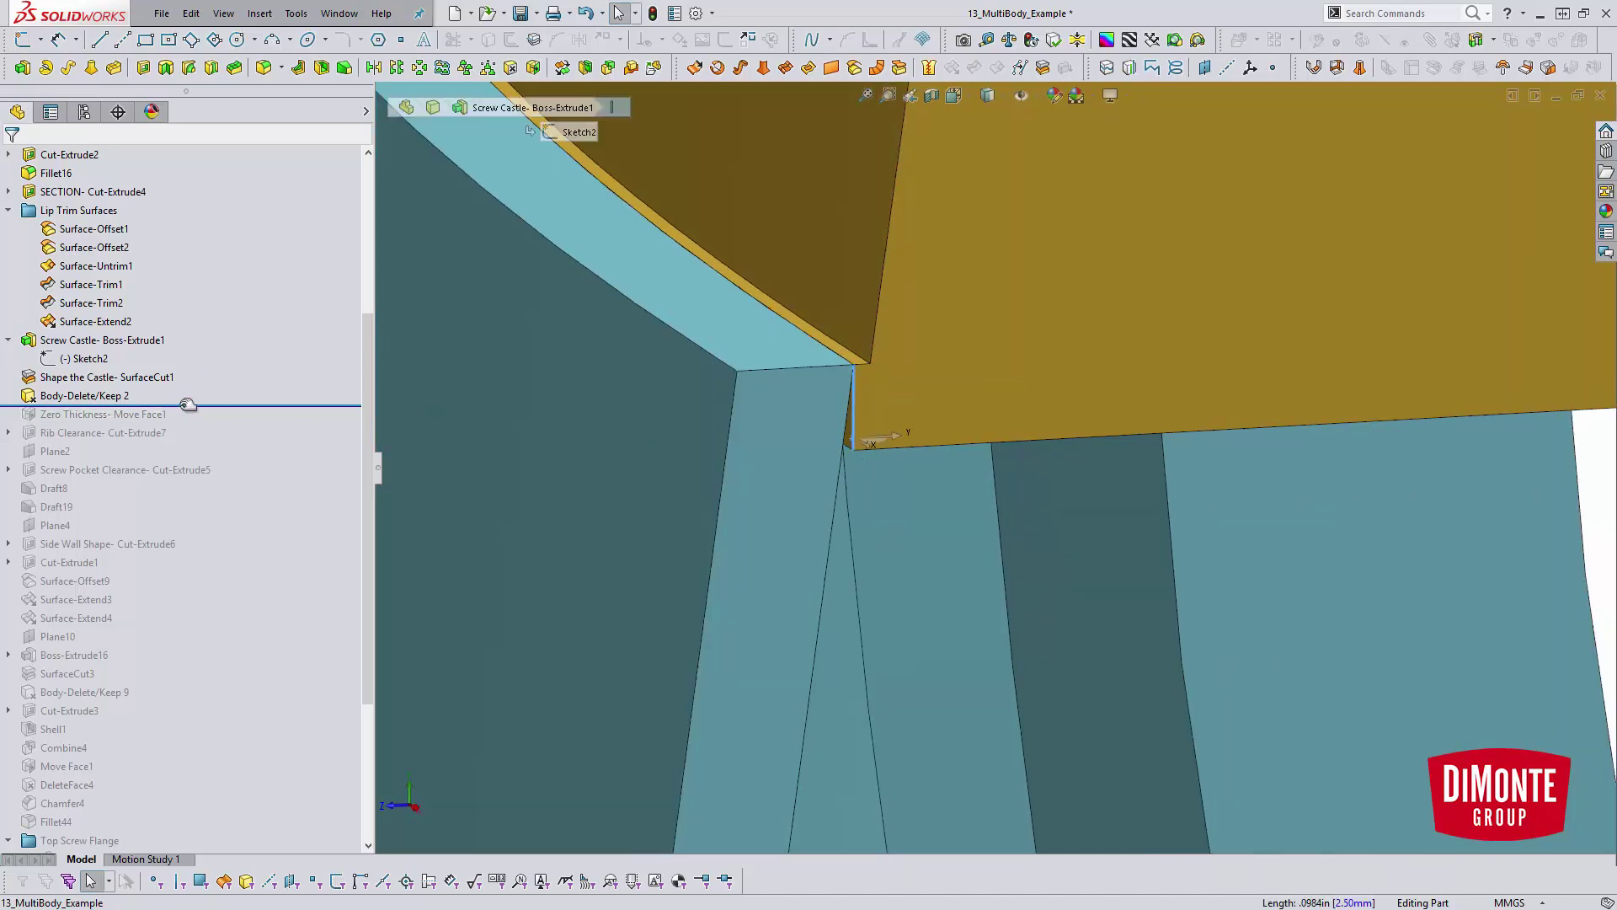
Roll the history forward past Zero Thickness- Move Face1 and review its offset face definition, leaving it without changes.
left_click_drag(187, 404, 187, 424)
left_click(144, 413)
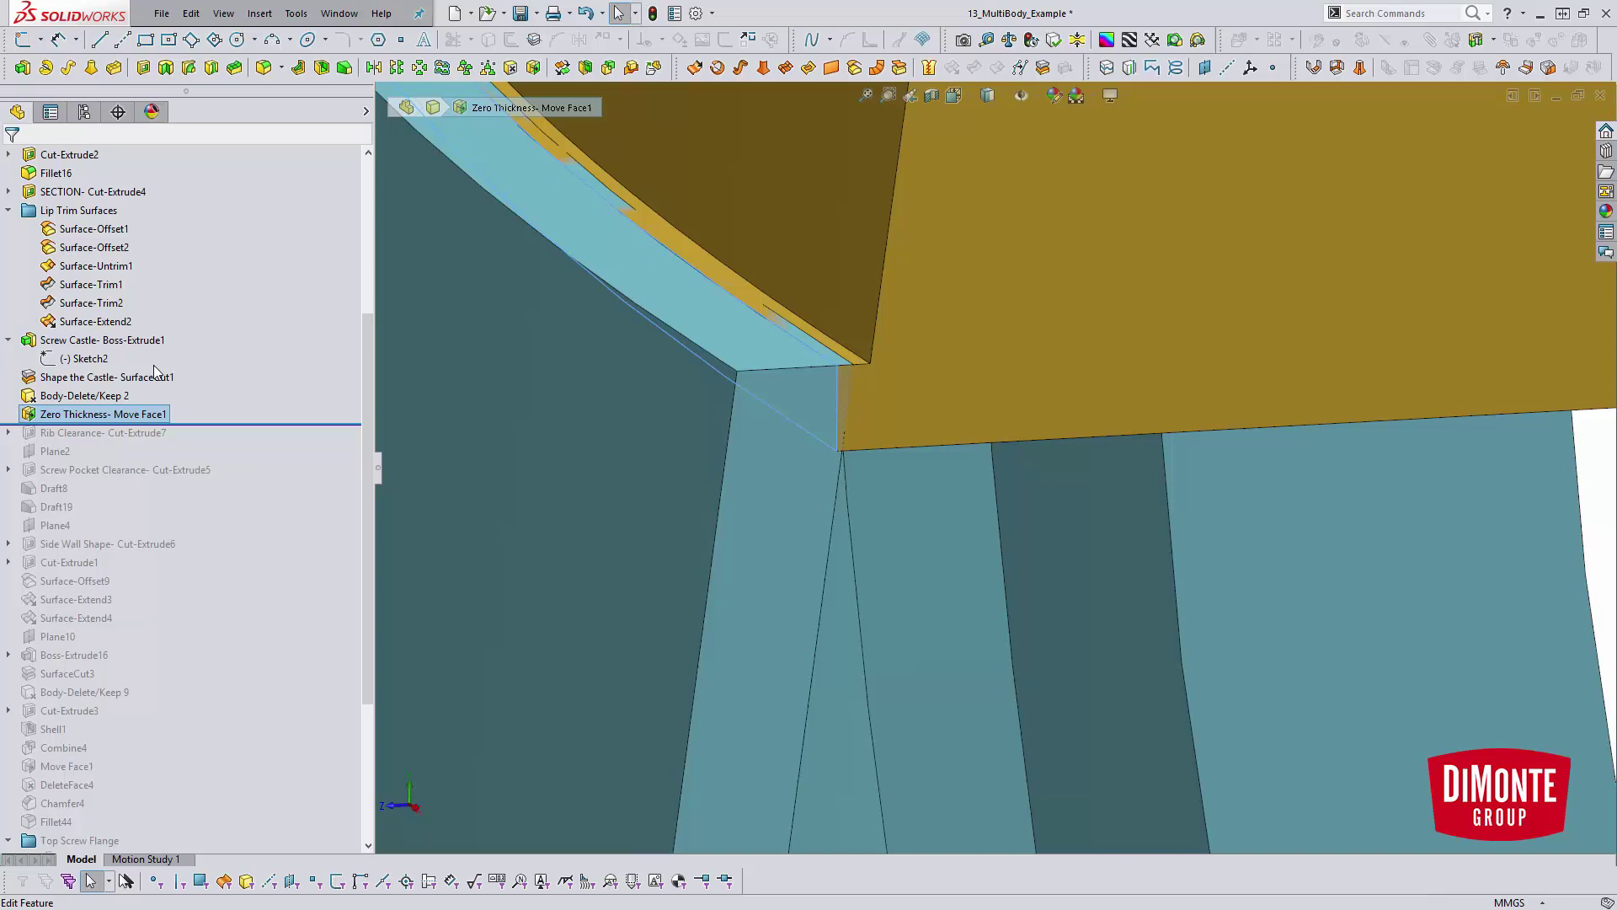
left_click(155, 371)
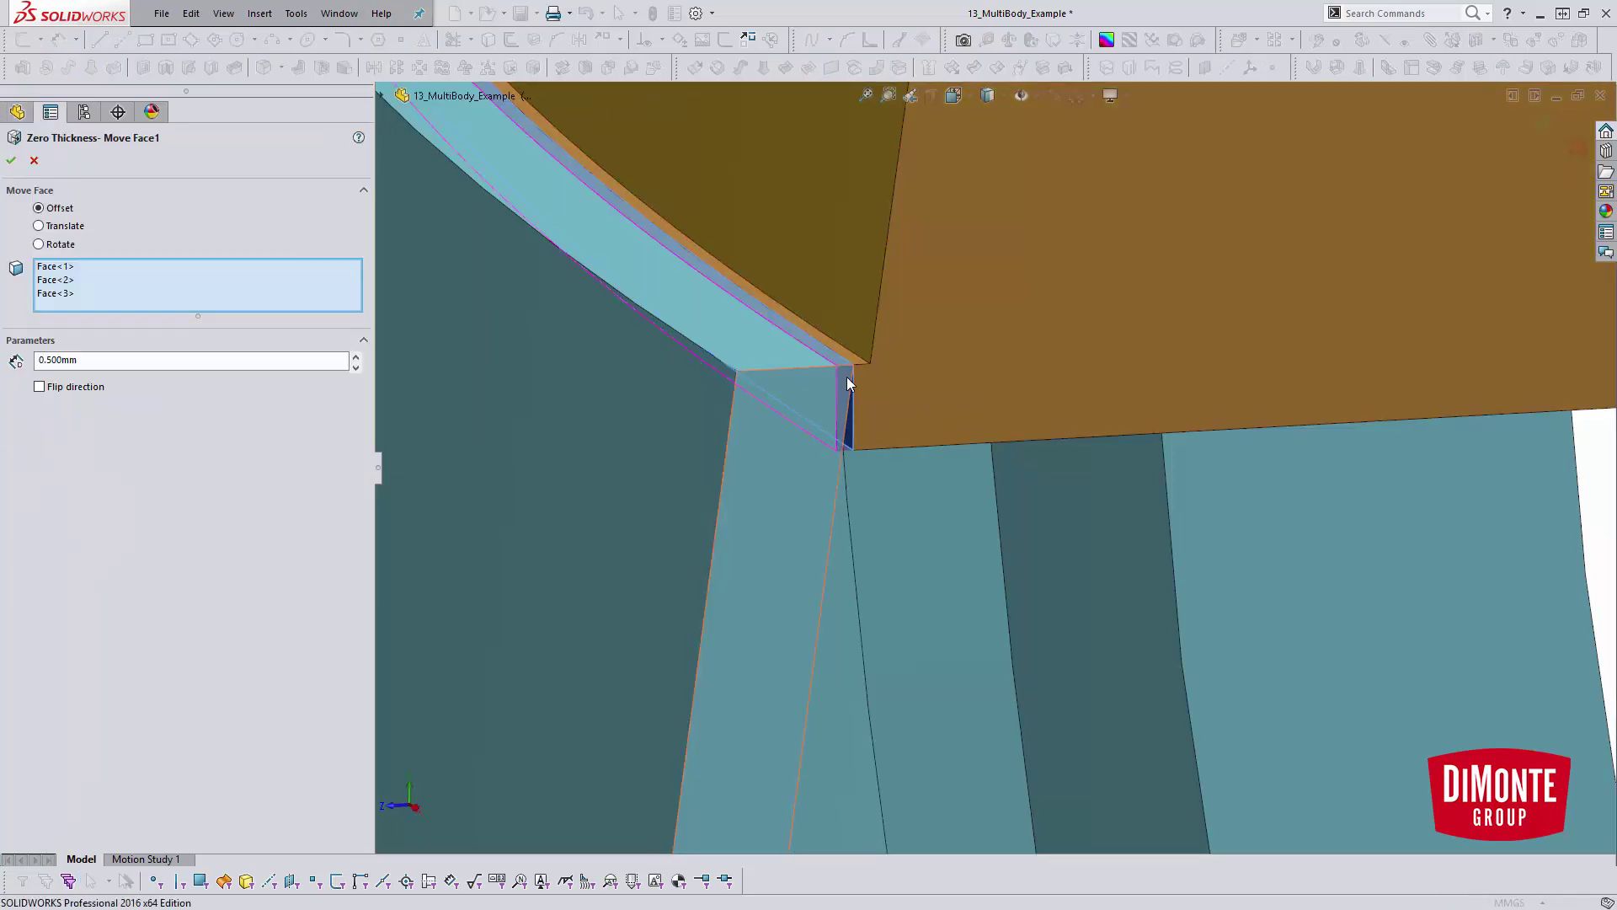
scroll(848, 383, "up", 5)
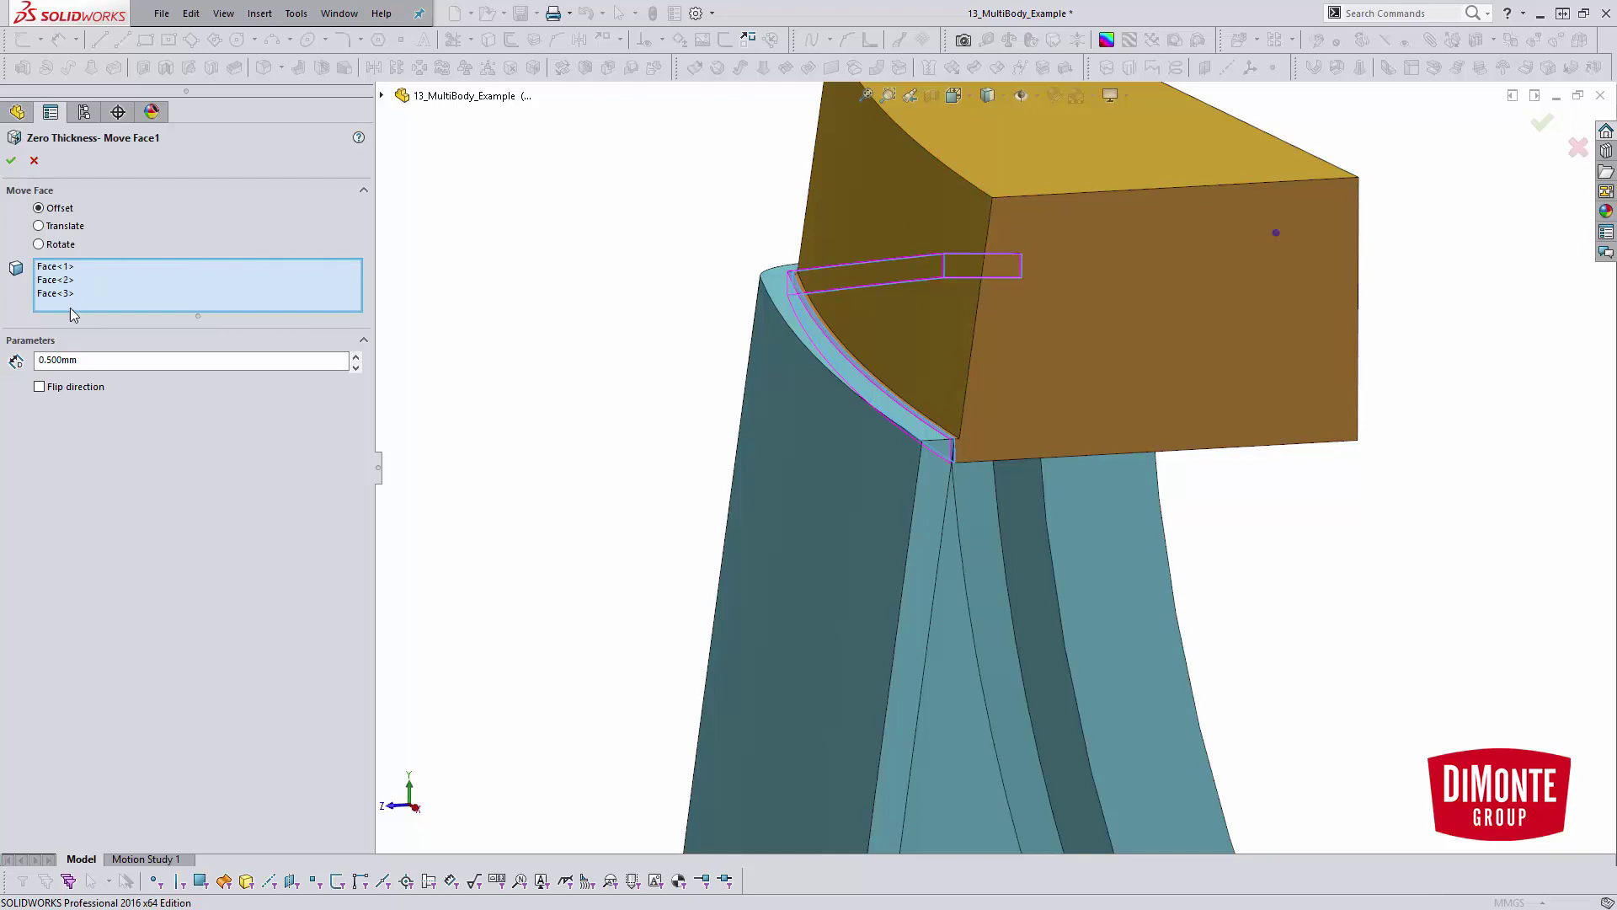
scroll(1029, 429, "down", 6)
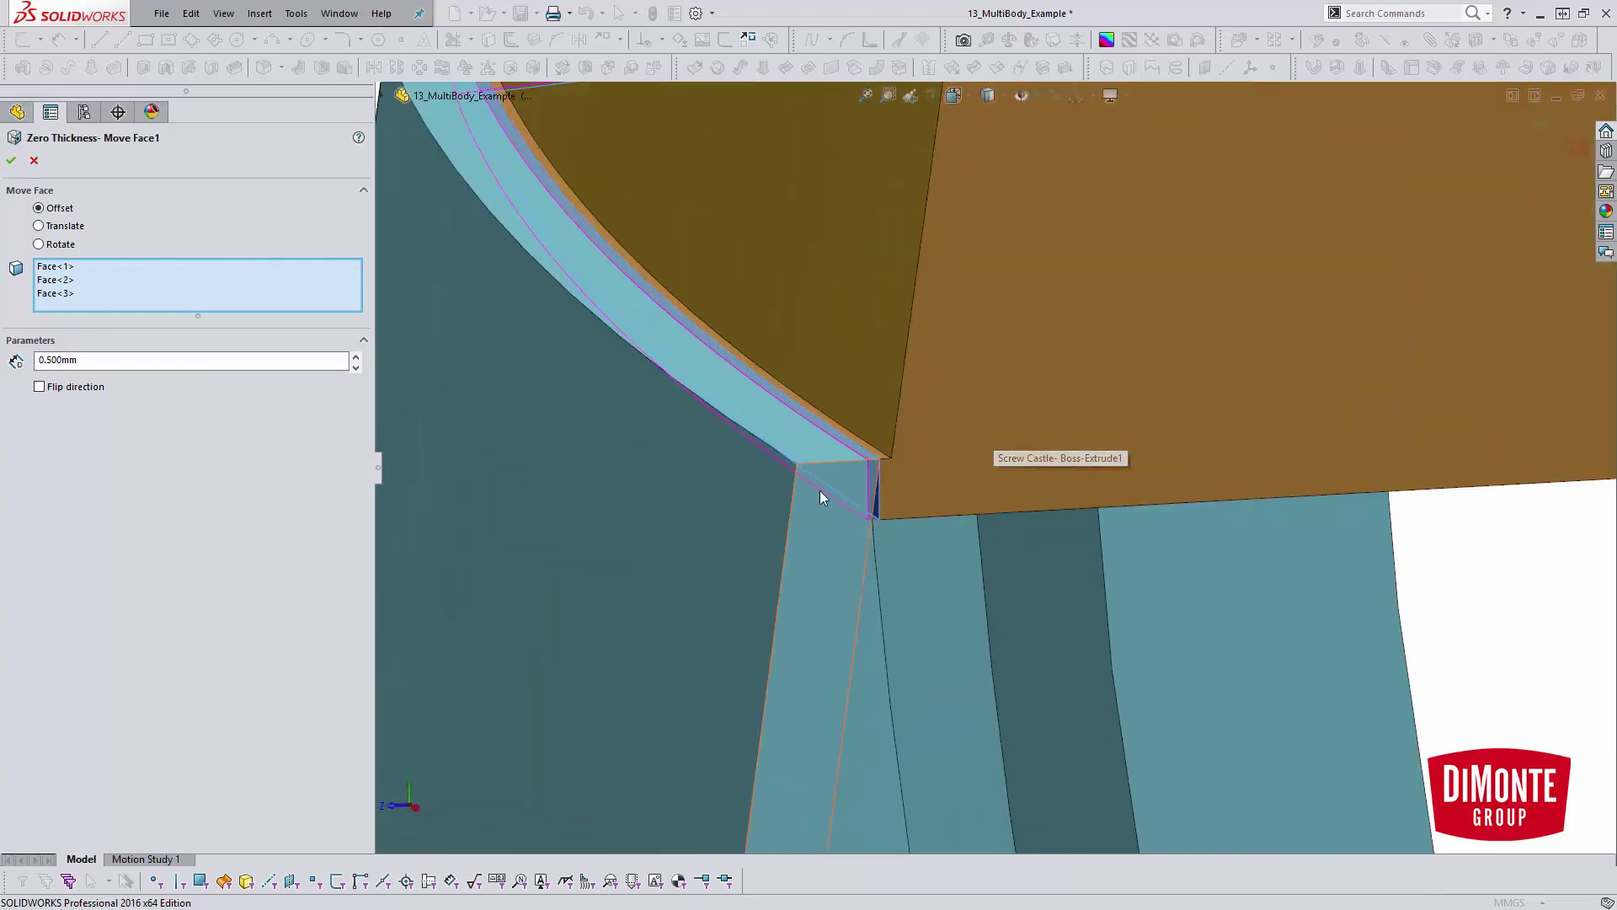
left_click(34, 160)
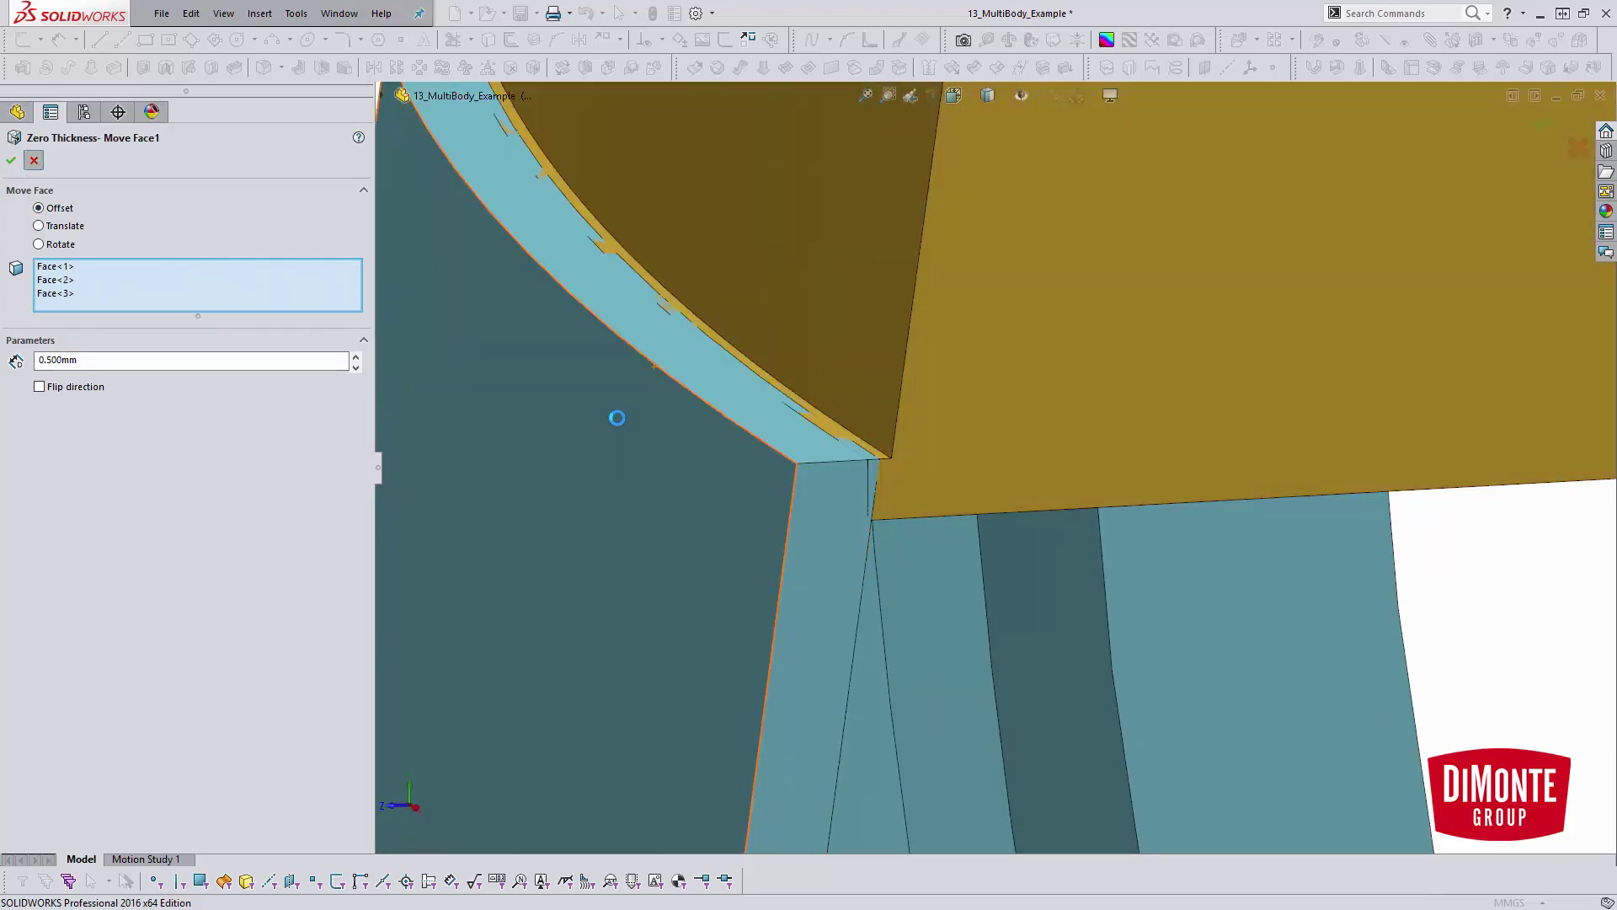
Examine the moved castle faces along the lip up close and from both sides of the part.
scroll(874, 518, "down", 2)
middle_click_drag(912, 514, 869, 497)
scroll(866, 499, "down", 3)
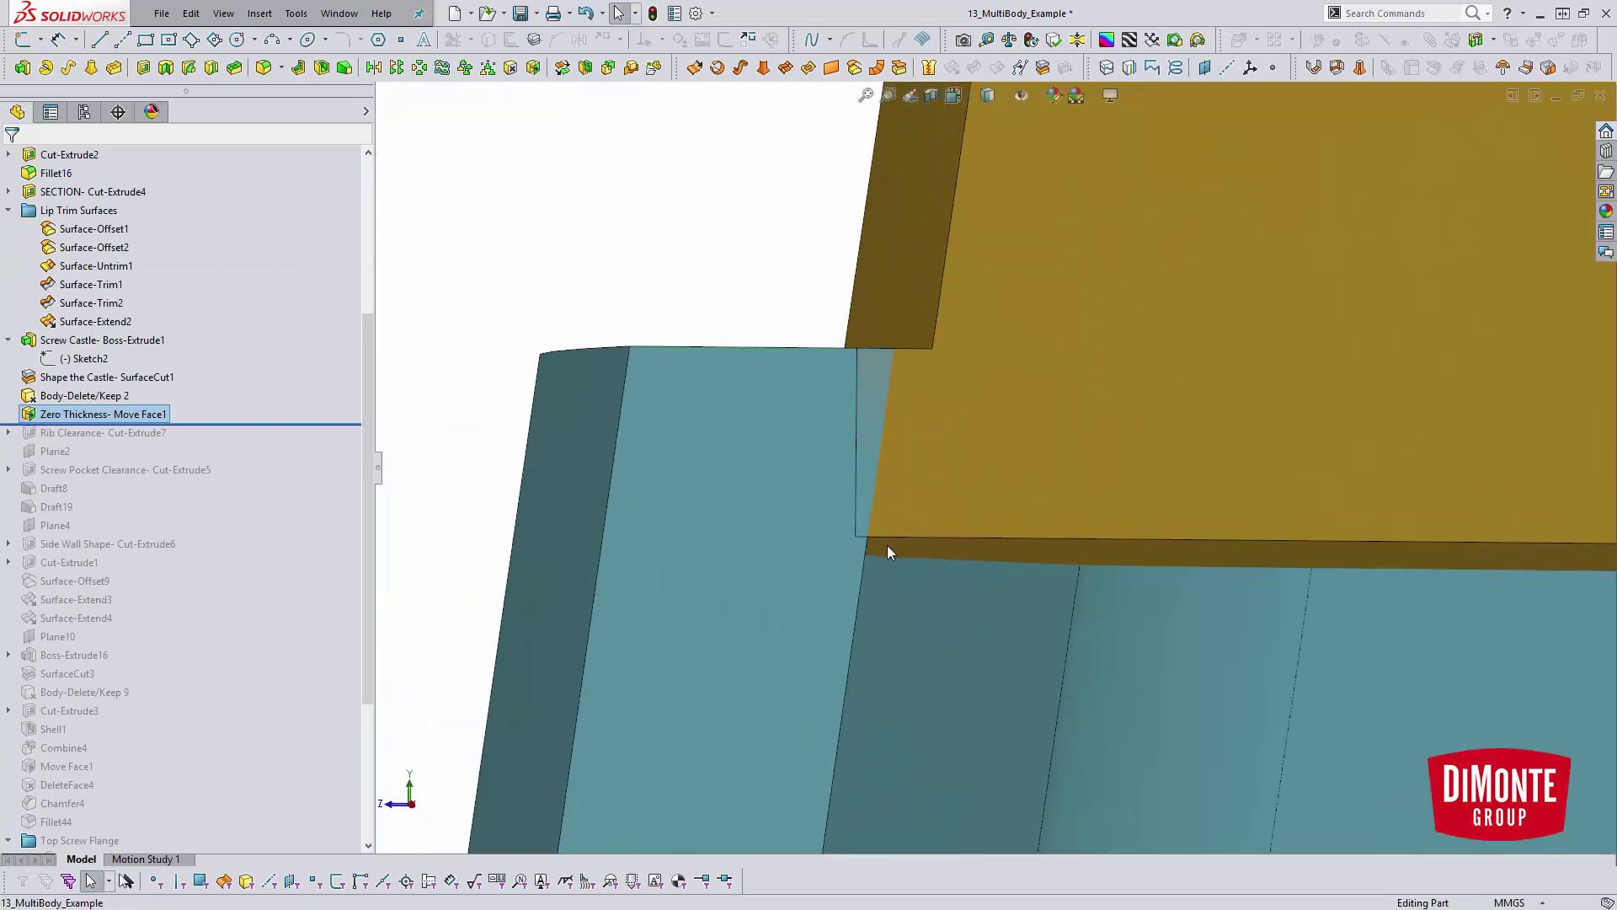
scroll(932, 494, "up", 8)
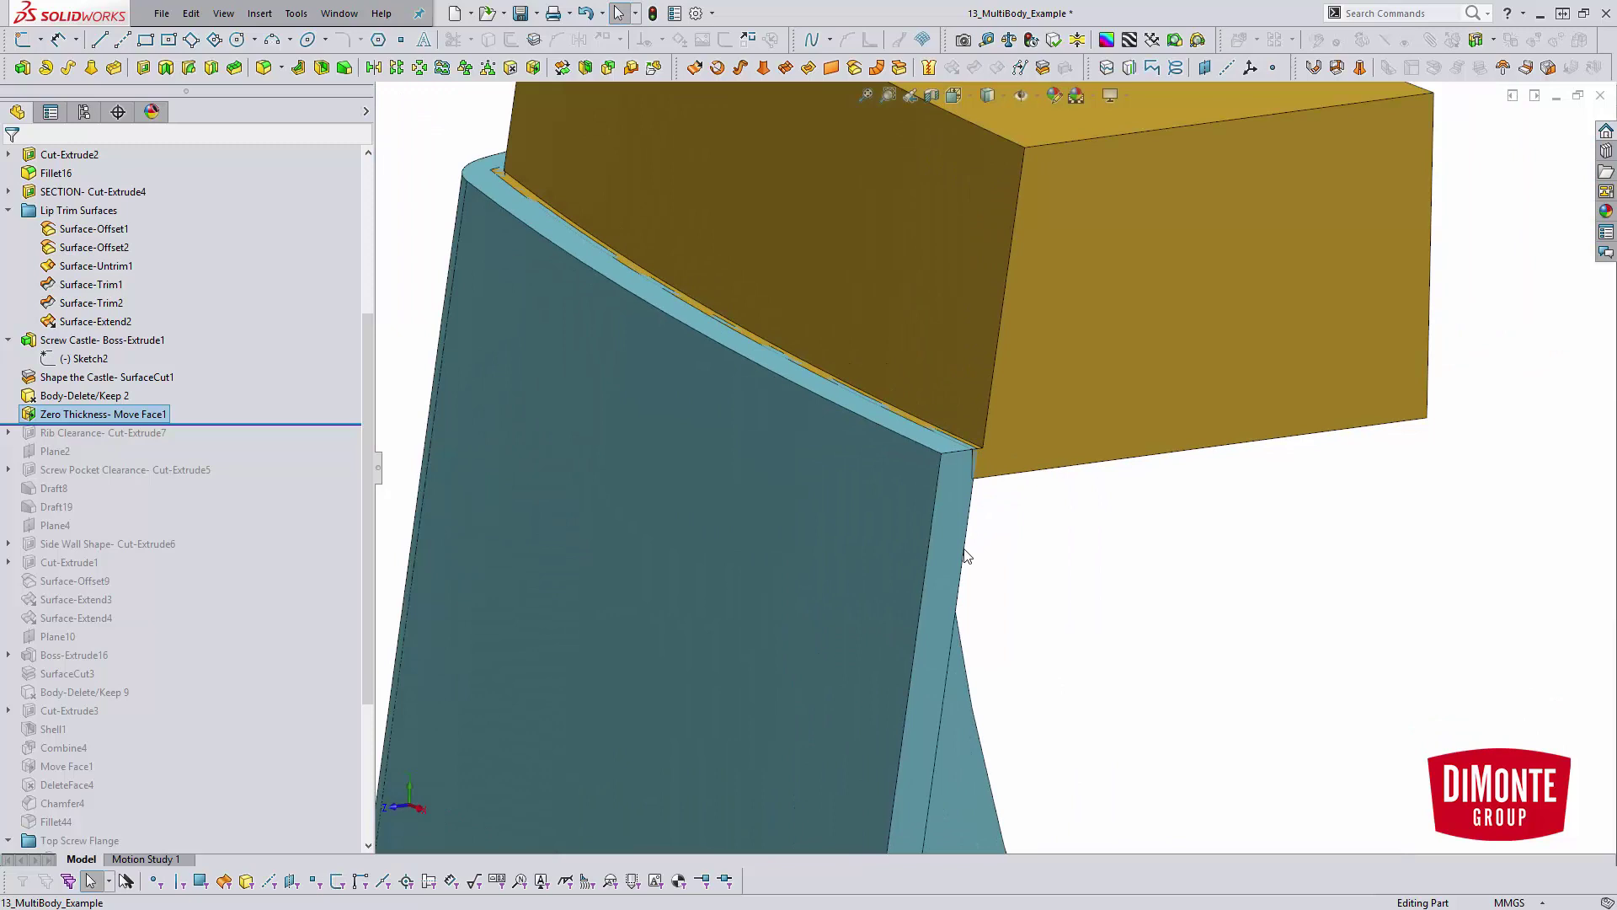
middle_click_drag(816, 482, 1022, 469)
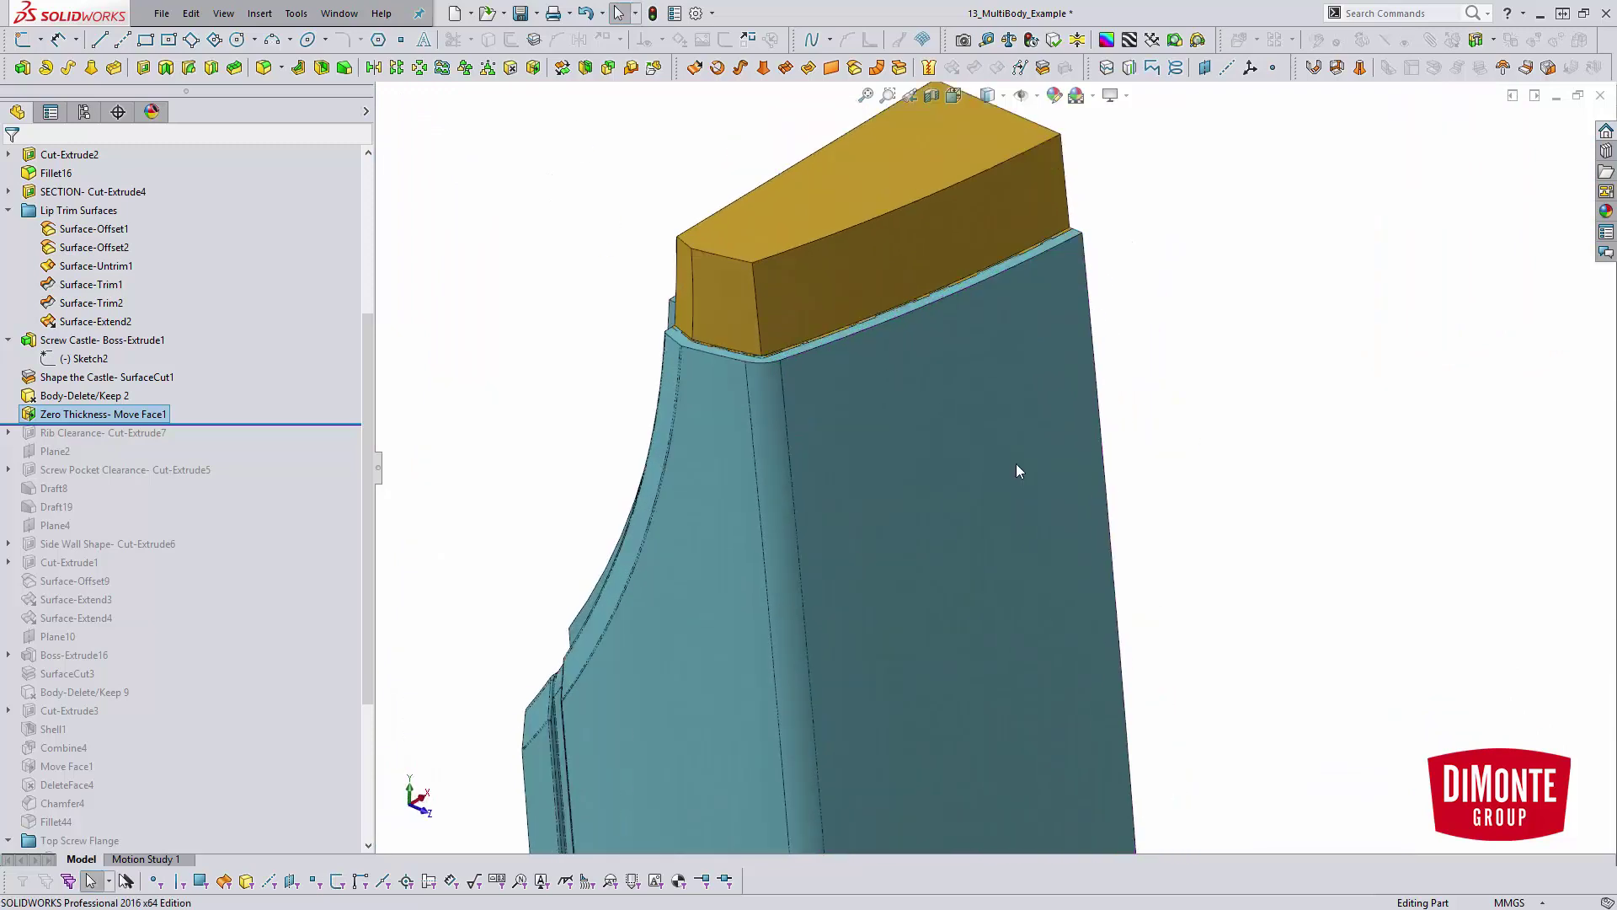
scroll(842, 371, "down", 5)
scroll(867, 387, "up", 5)
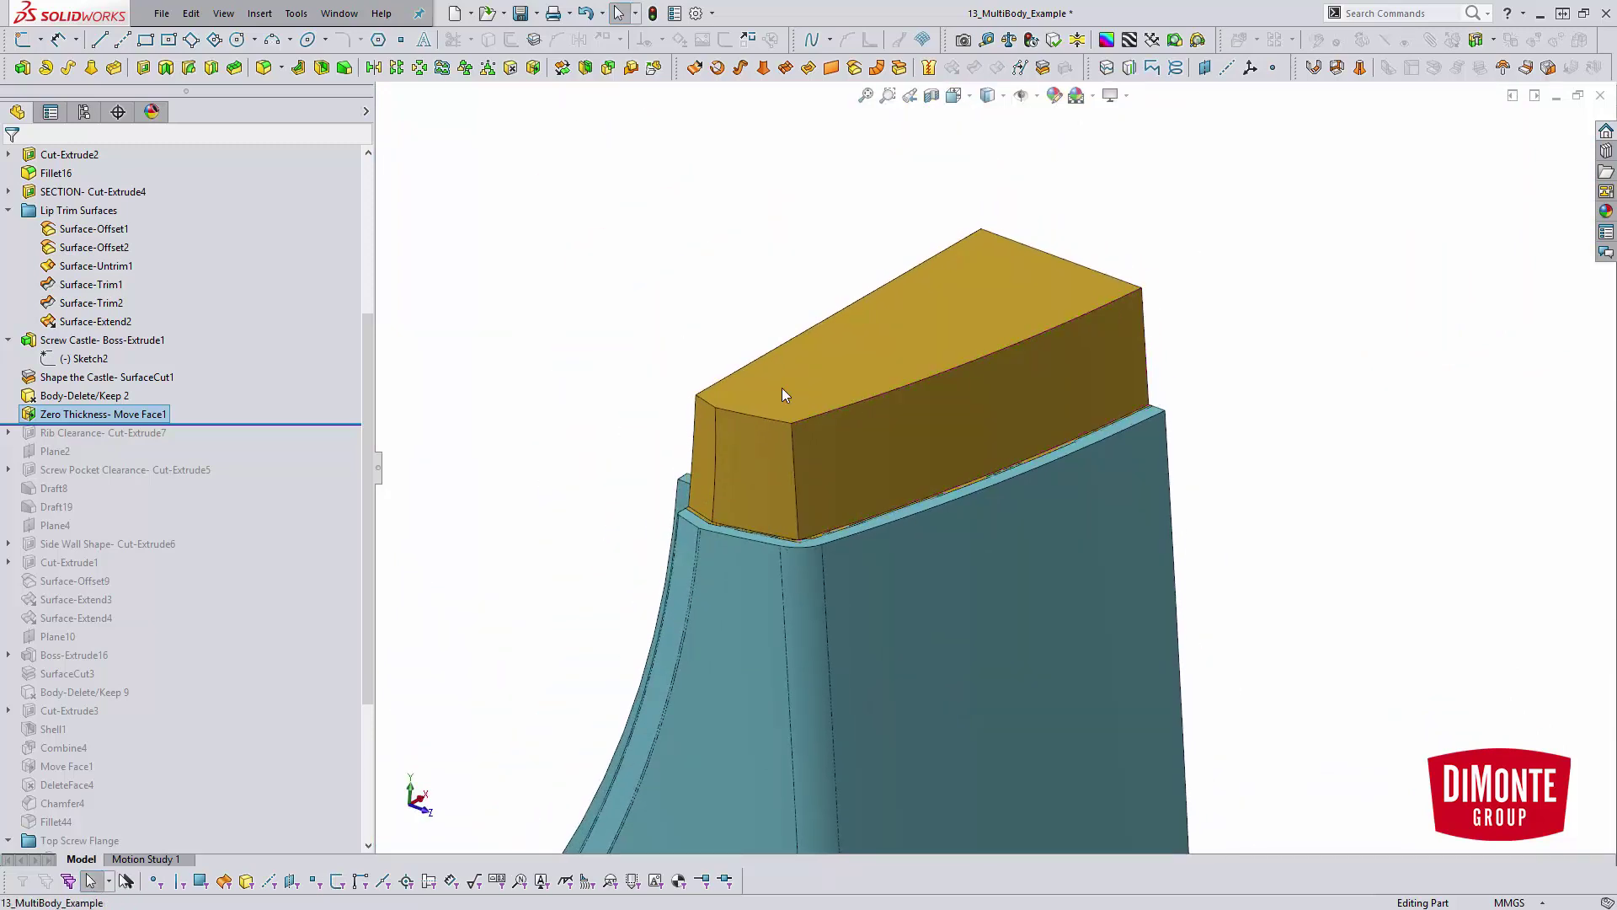
Roll the history forward past Rib Clearance- Cut-Extrude7 and identify the cut's vertical face on the screw castle.
scroll(251, 396, "down", 1)
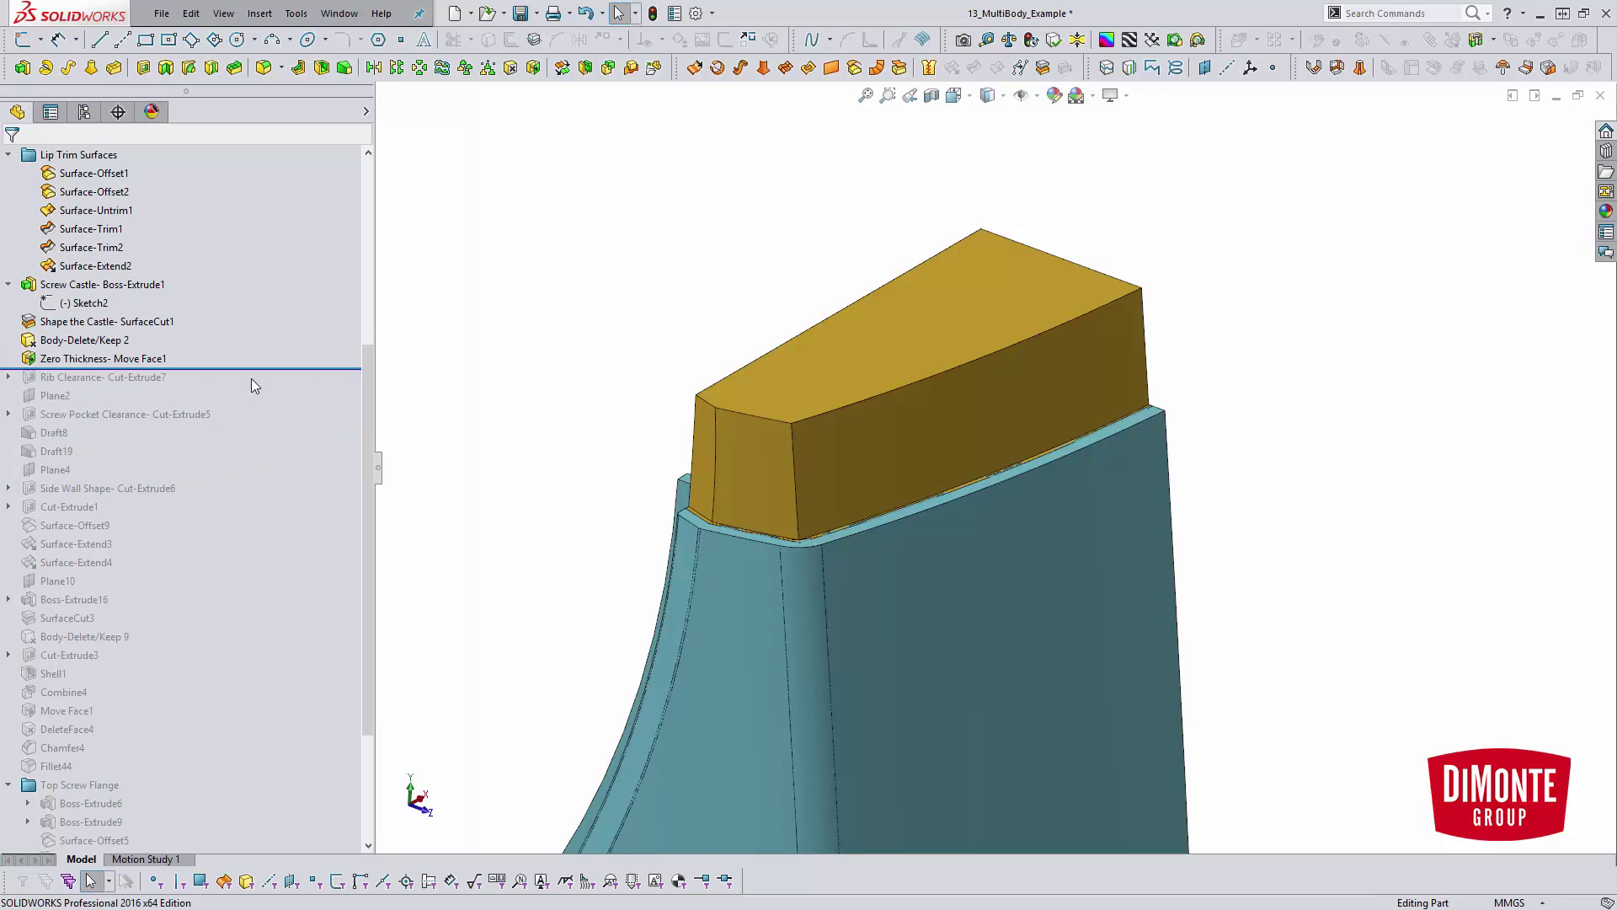
left_click_drag(261, 369, 261, 387)
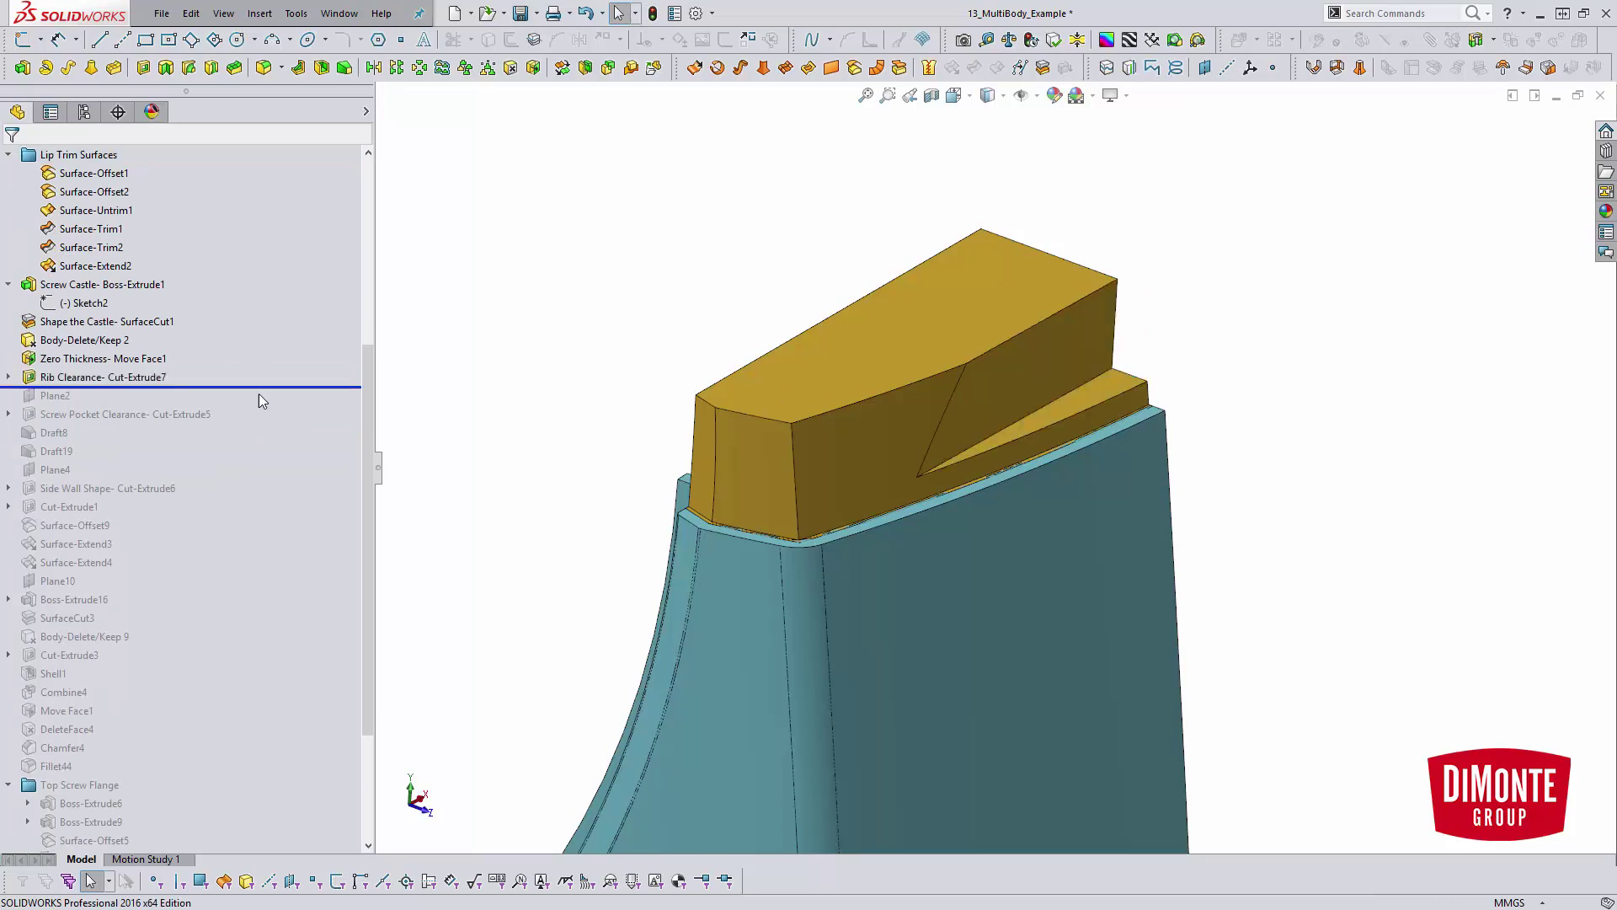
middle_click_drag(478, 448, 575, 474)
left_click(1030, 401)
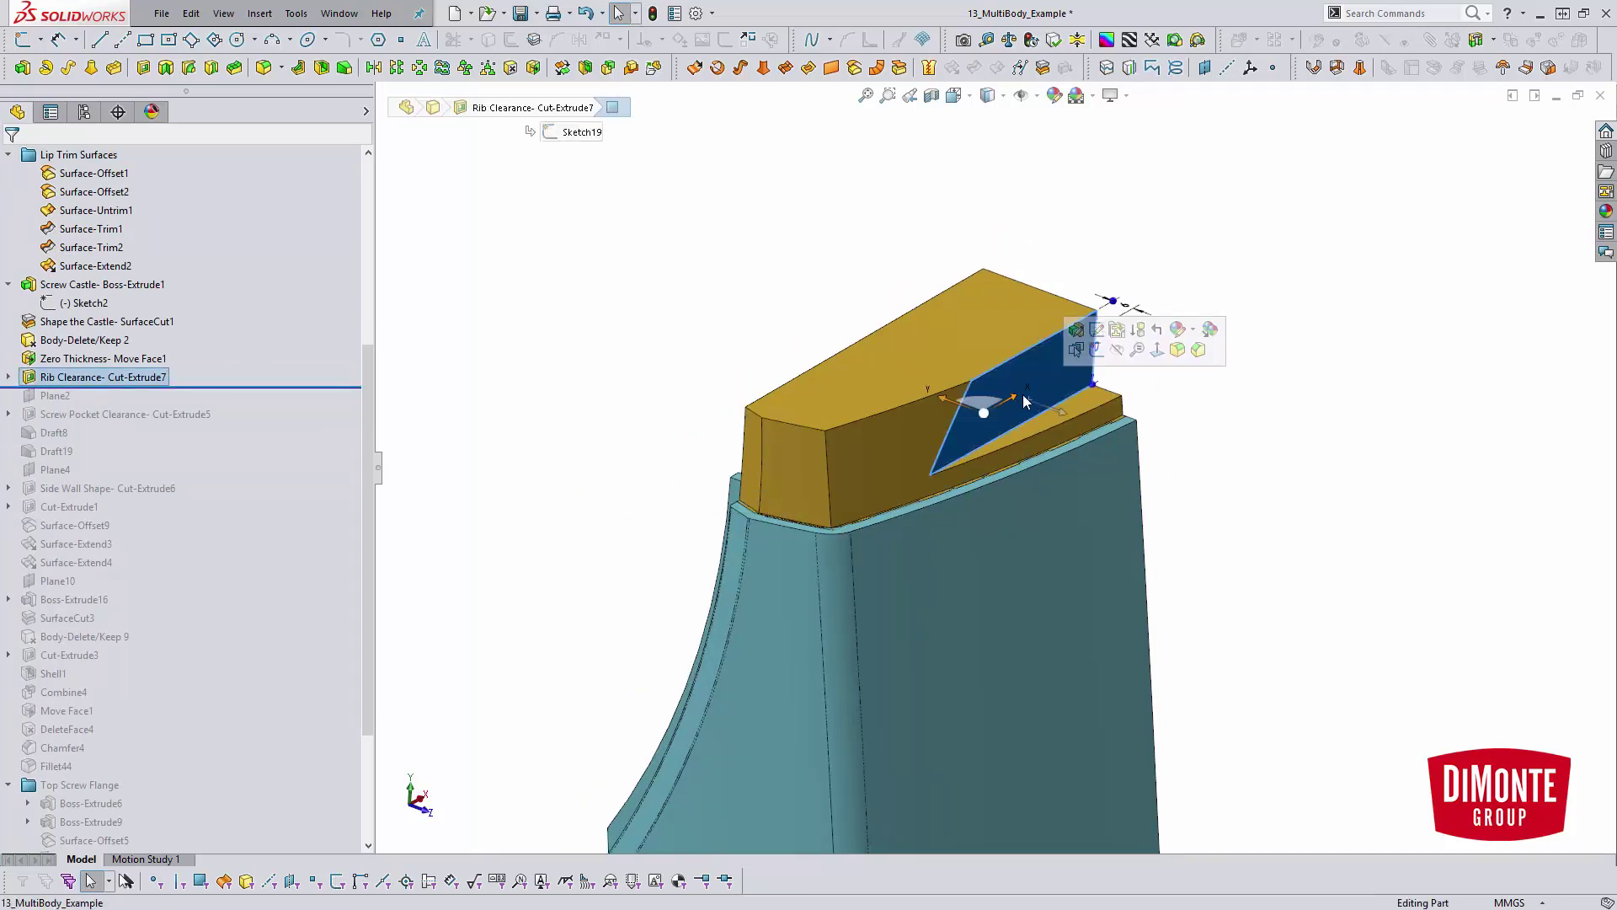
left_click(792, 314)
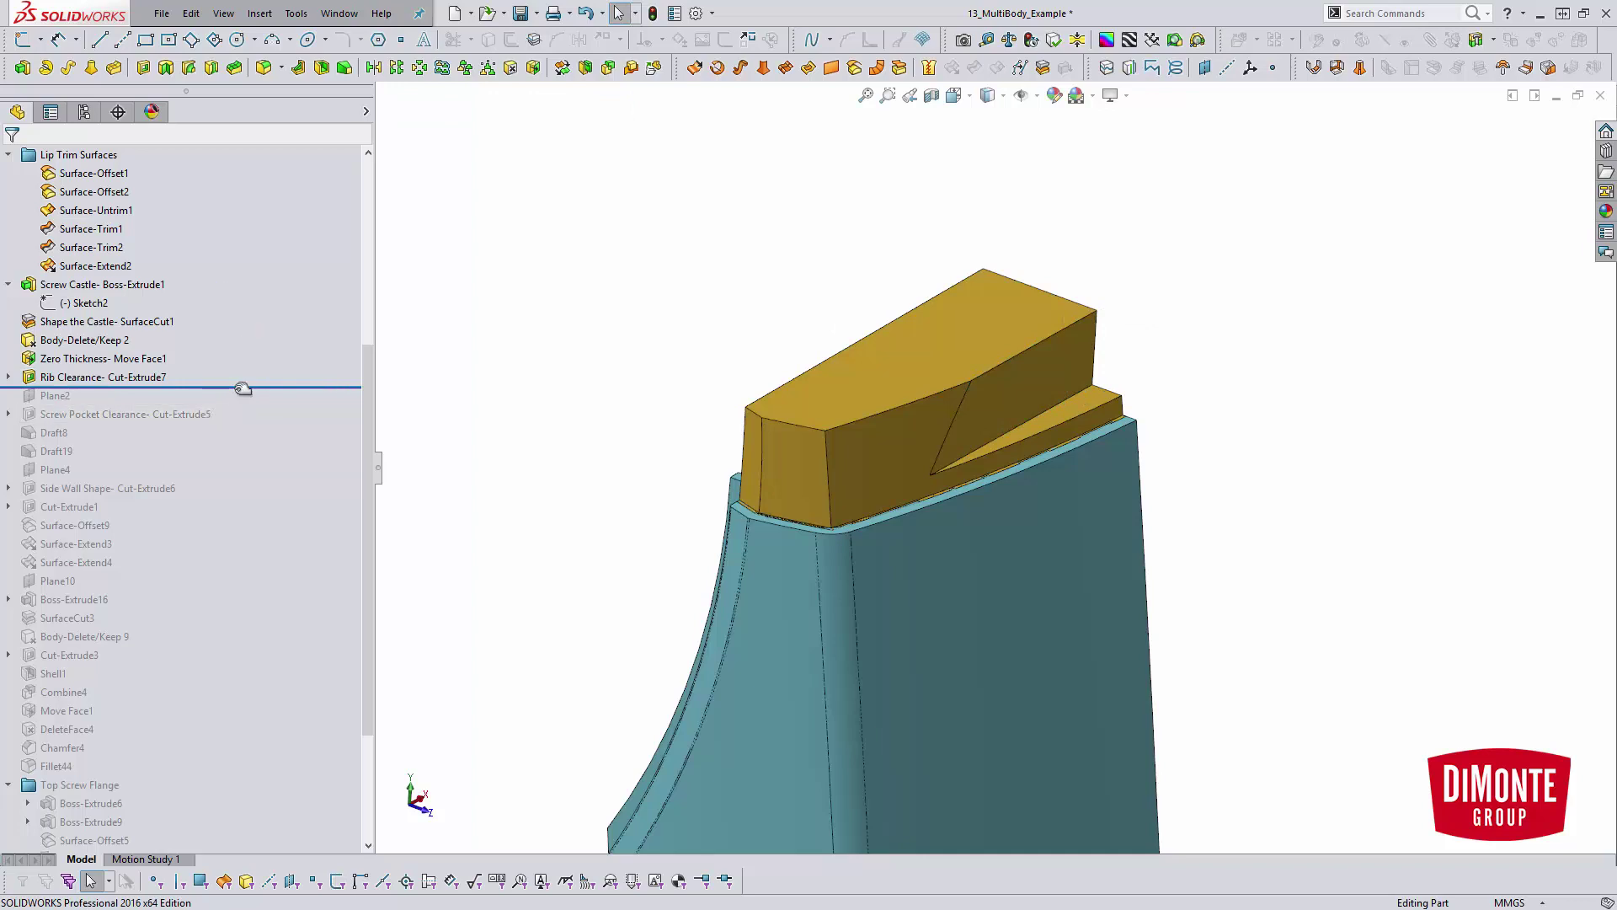
Review the definition and preview of Rib Clearance- Cut-Extrude7 and close it without changes.
left_click(101, 377)
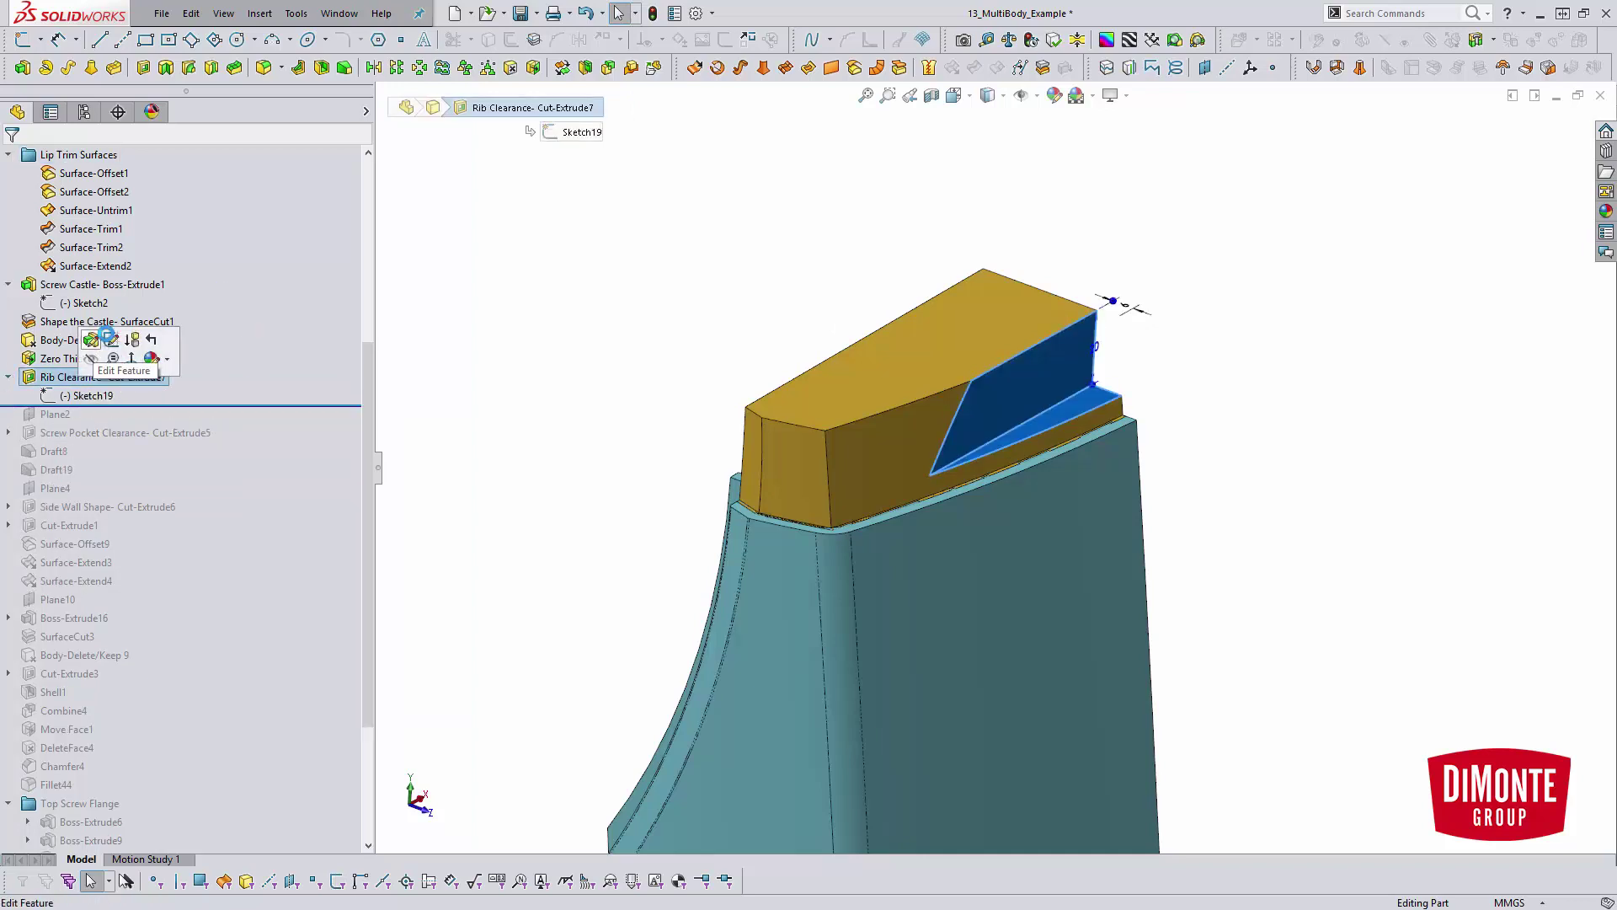
left_click(36, 357)
middle_click_drag(864, 375, 935, 311)
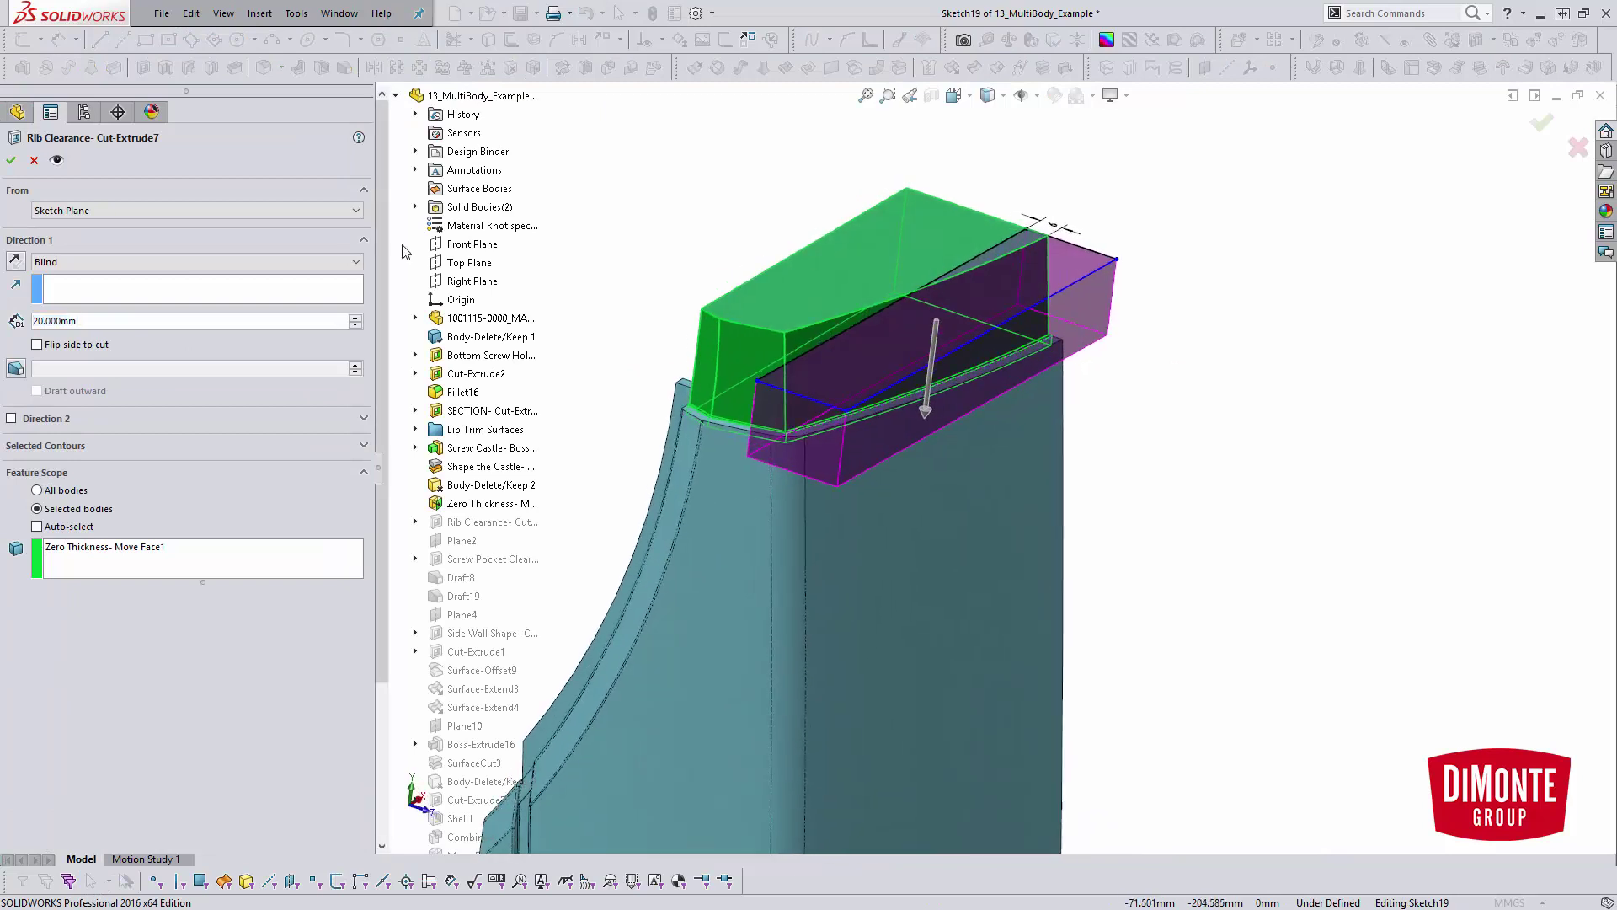
left_click(34, 160)
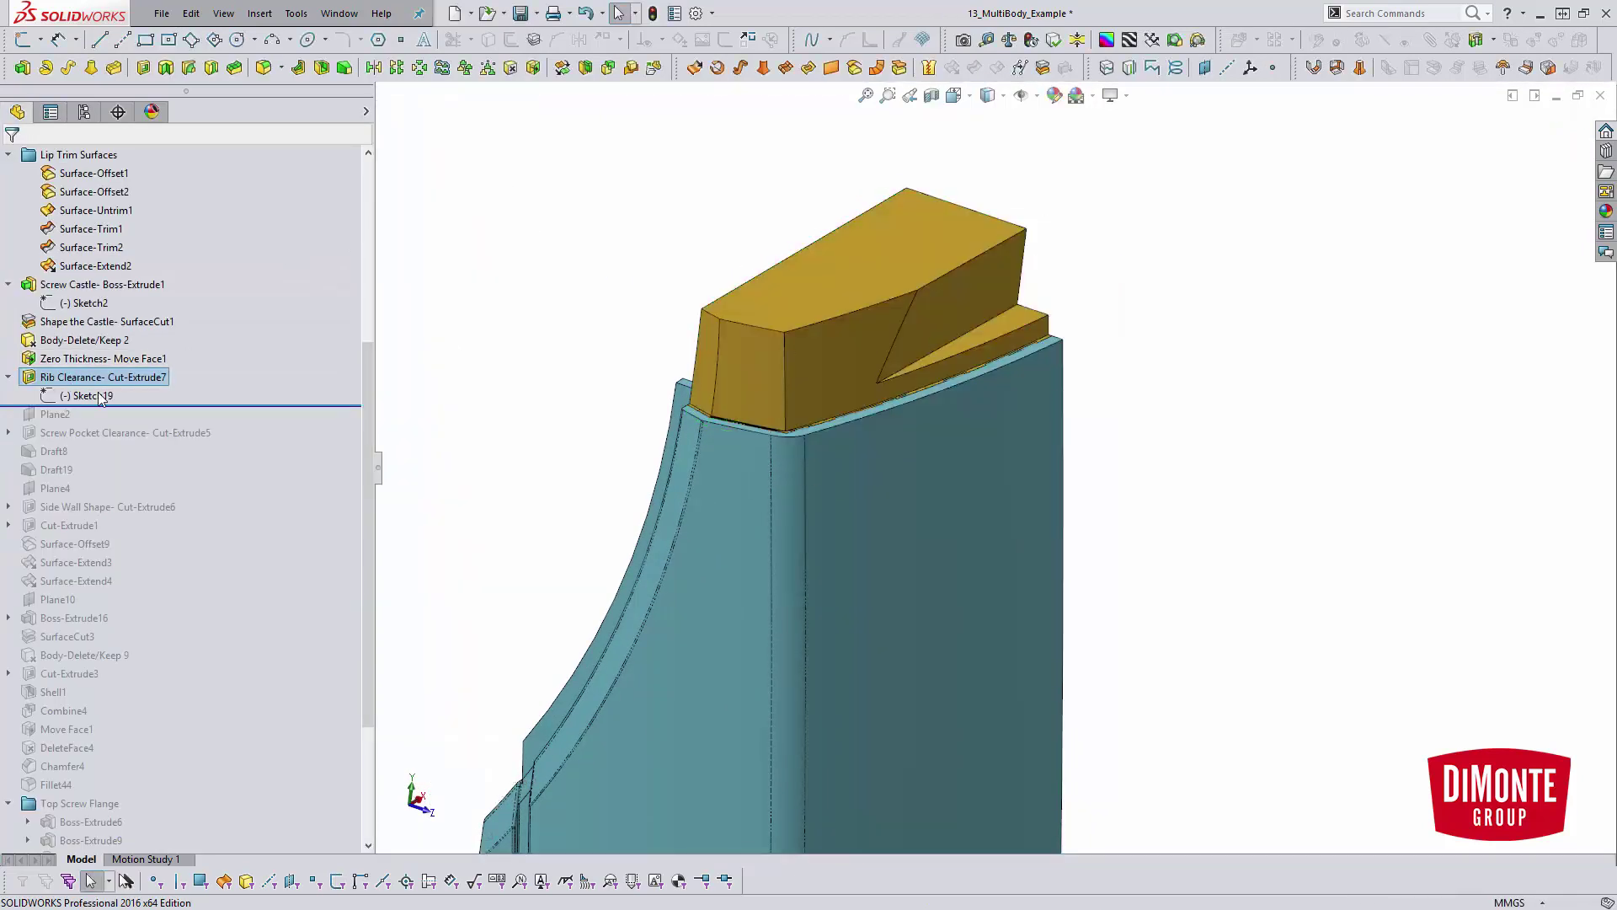
Roll the history forward past Plane2 and Screw Pocket Clearance- Cut-Extrude5 and inspect the cut end of the screw castle.
left_click_drag(261, 408, 260, 444)
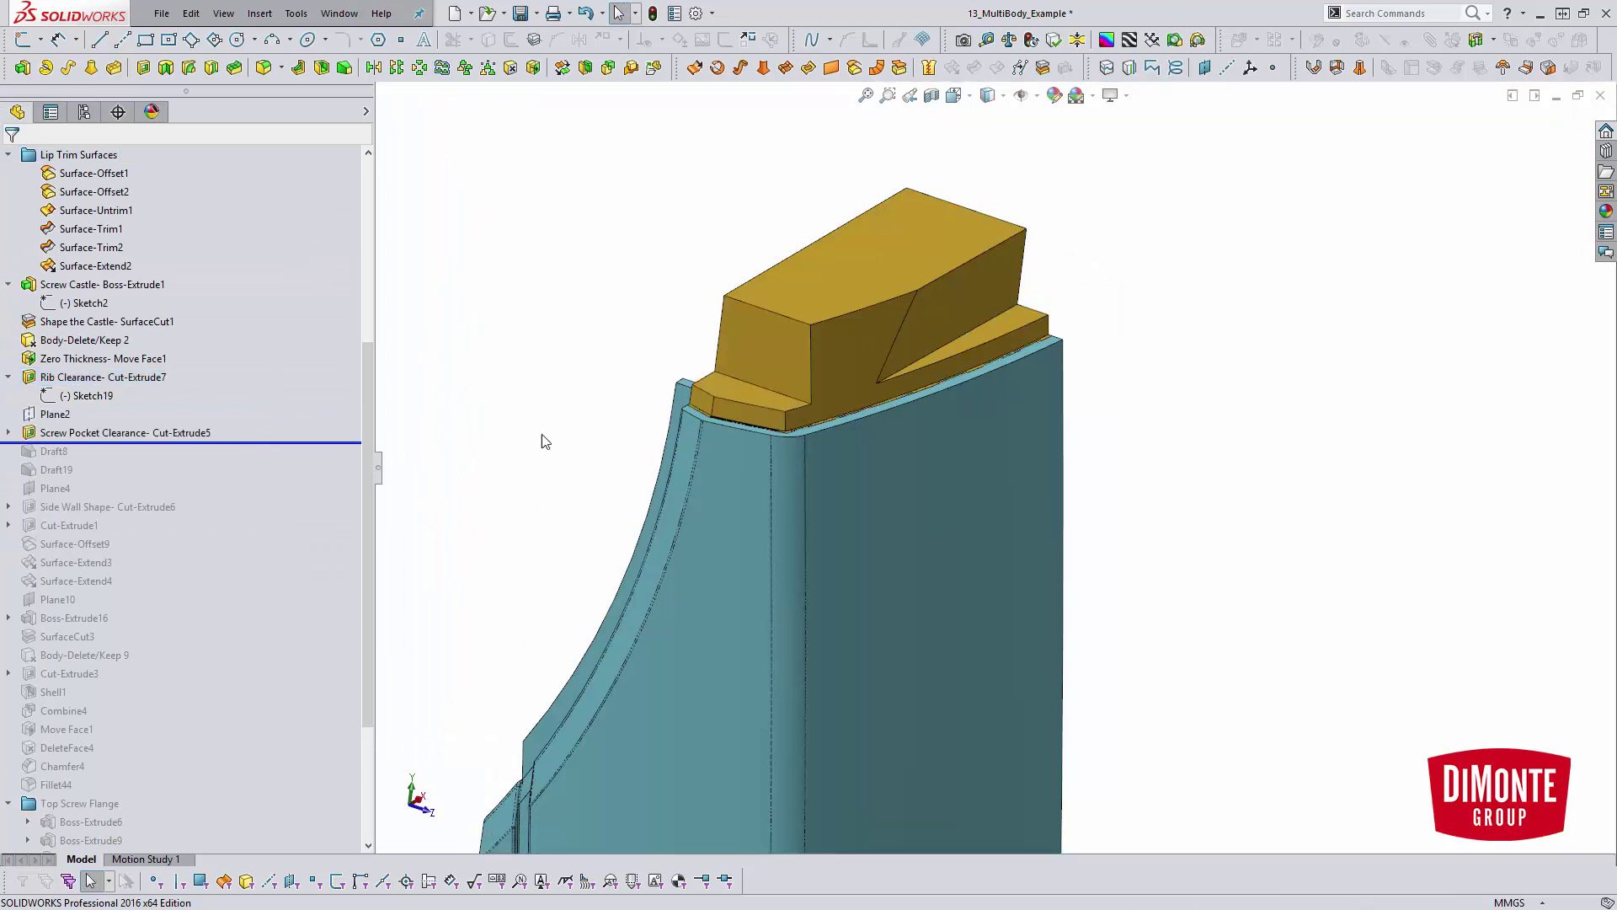
middle_click_drag(840, 386, 766, 370)
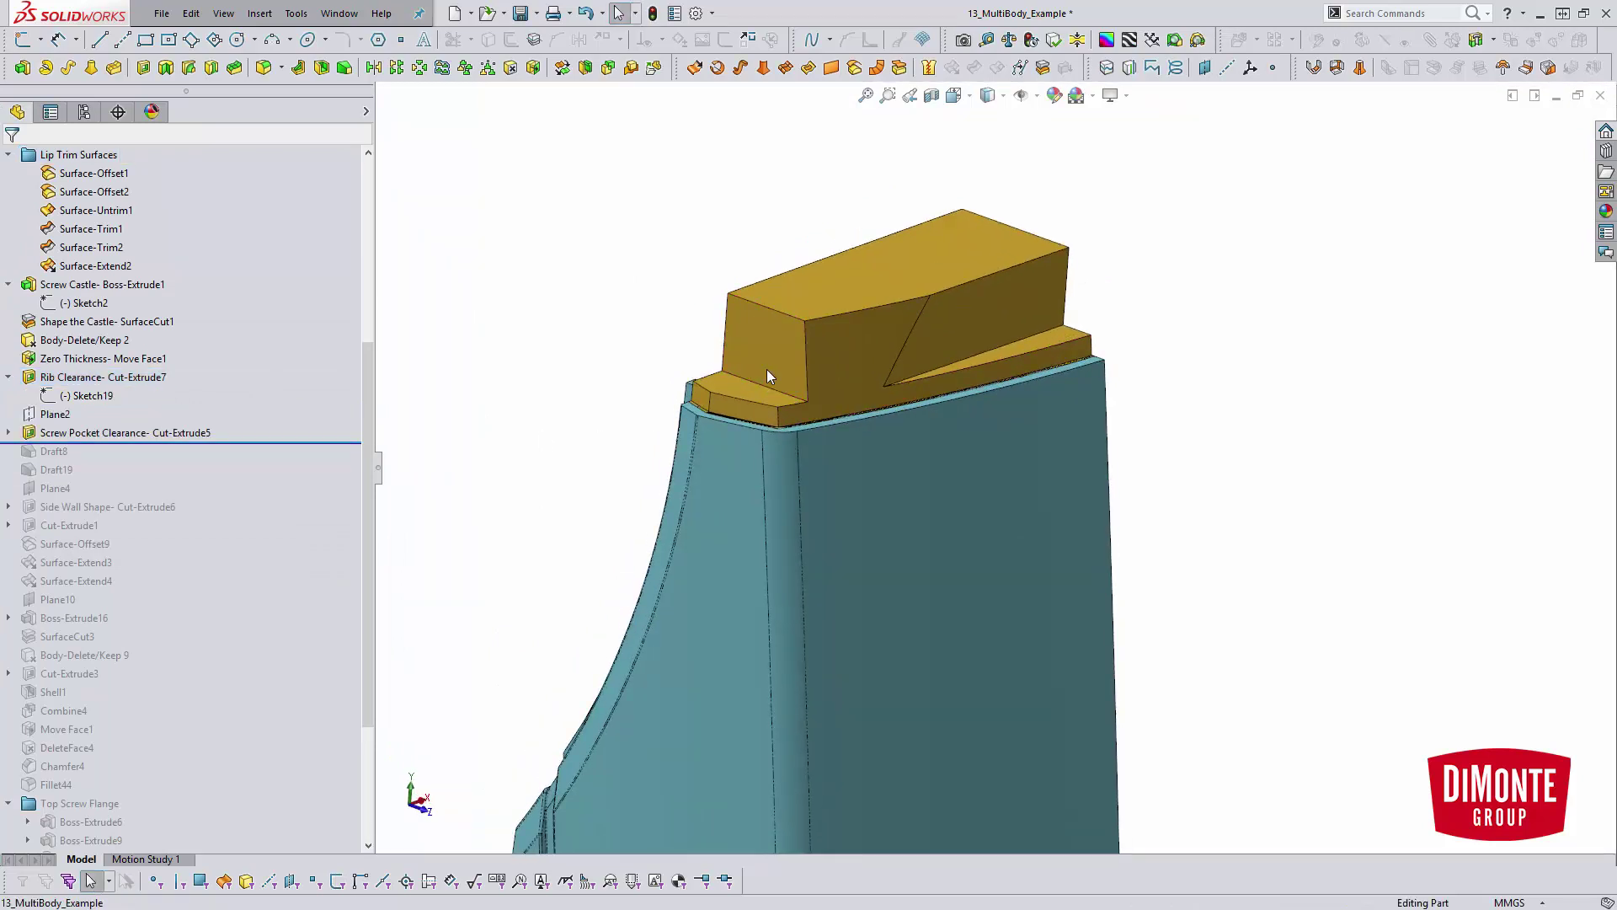
Roll the history forward past Side Wall Shape- Cut-Extrude6 and inspect the recessed side wall of the screw castle.
scroll(232, 390, "down", 1)
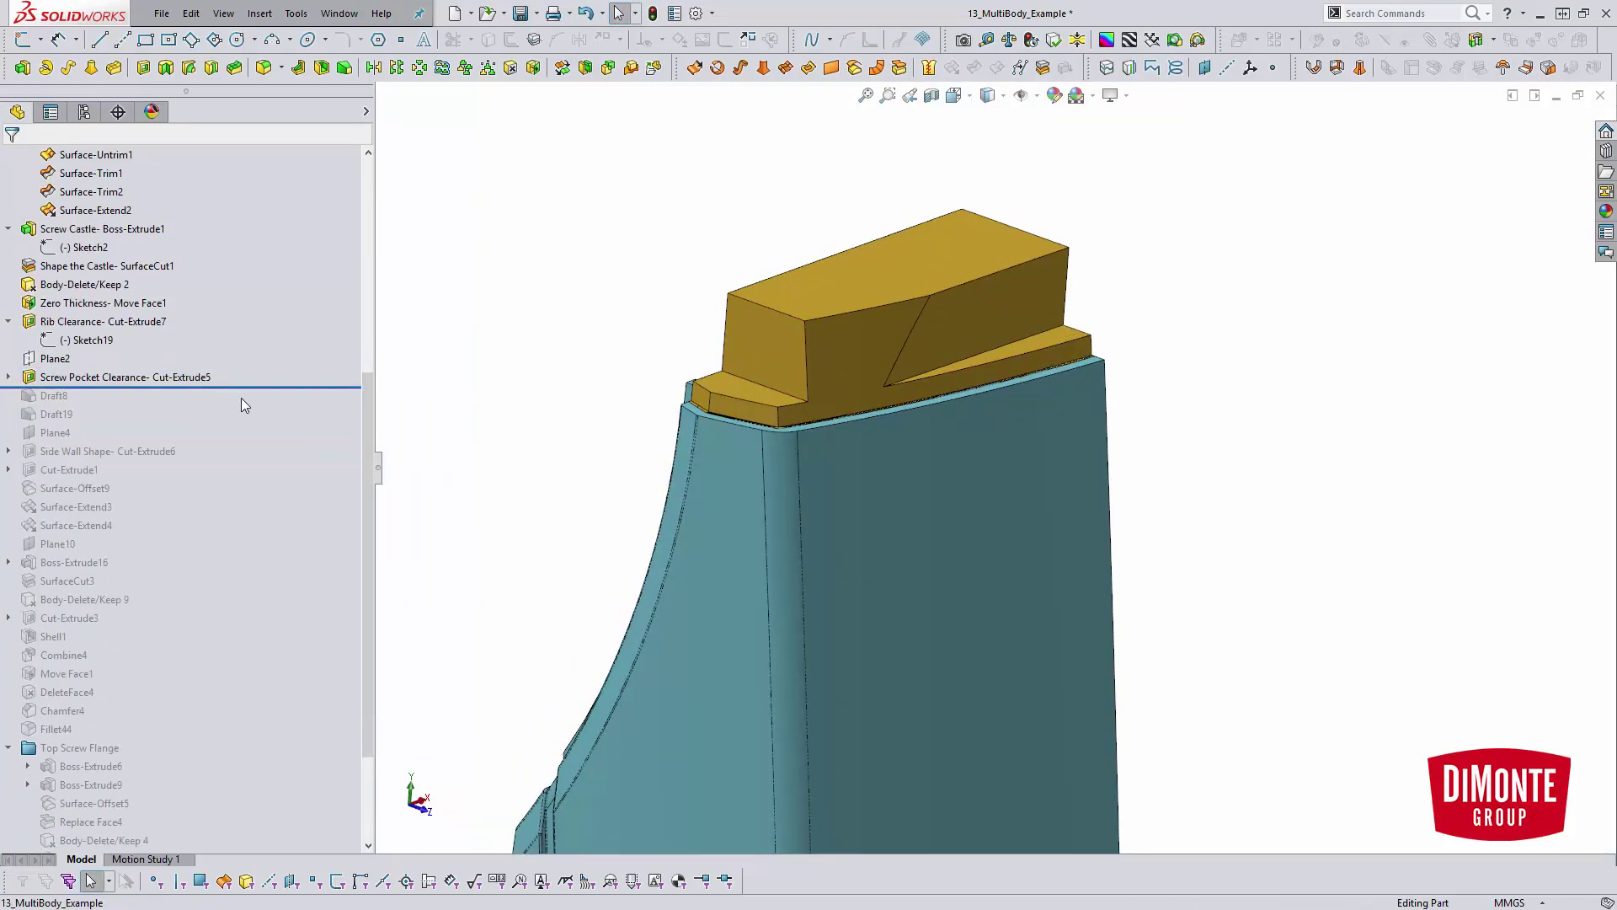
left_click_drag(240, 387, 242, 459)
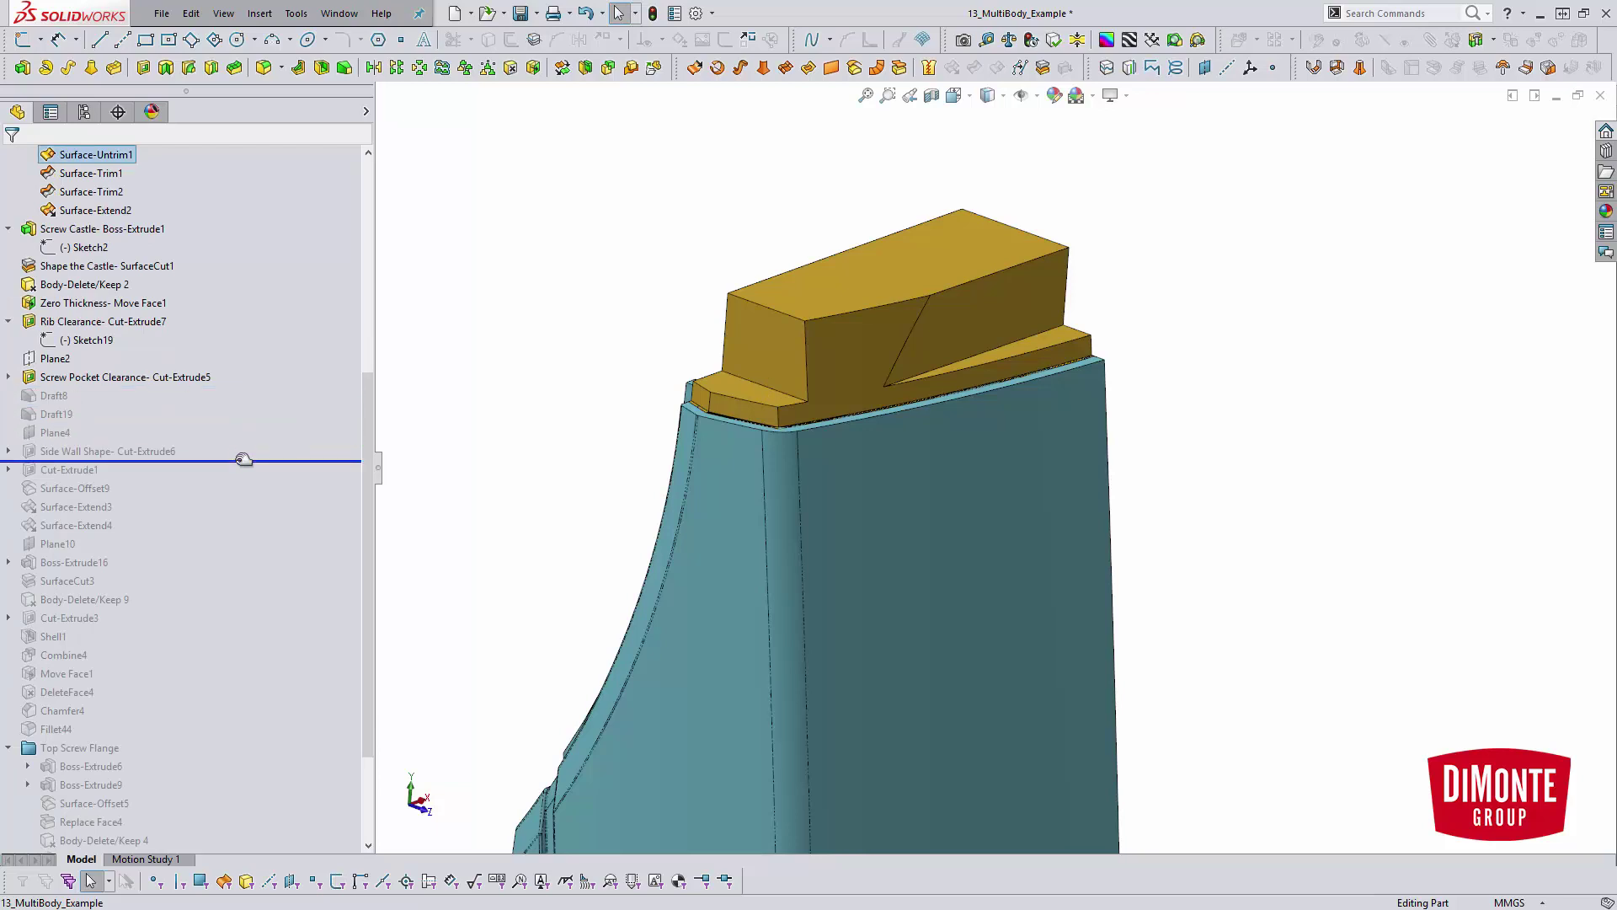
left_click(144, 454)
mouse_move(762, 417)
middle_mouse_down()
mouse_move(808, 400)
mouse_move(1078, 433)
mouse_move(994, 459)
mouse_move(725, 393)
mouse_move(797, 442)
mouse_move(879, 428)
mouse_move(1043, 443)
mouse_move(935, 408)
mouse_move(946, 418)
middle_mouse_up()
left_click(924, 483)
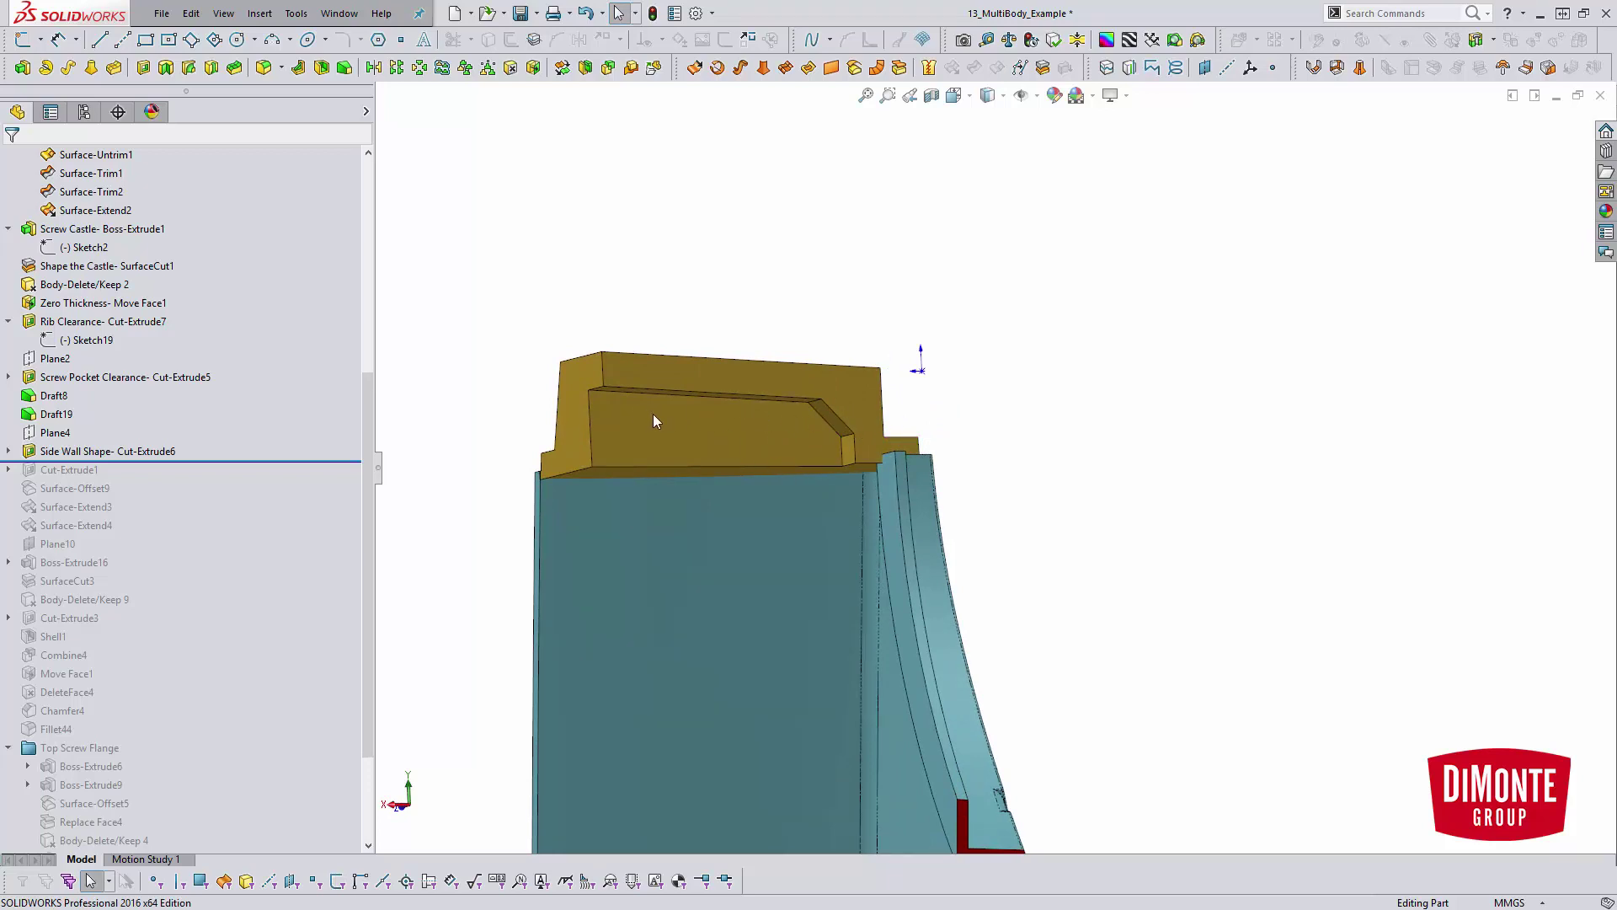
middle_click_drag(658, 423, 671, 415)
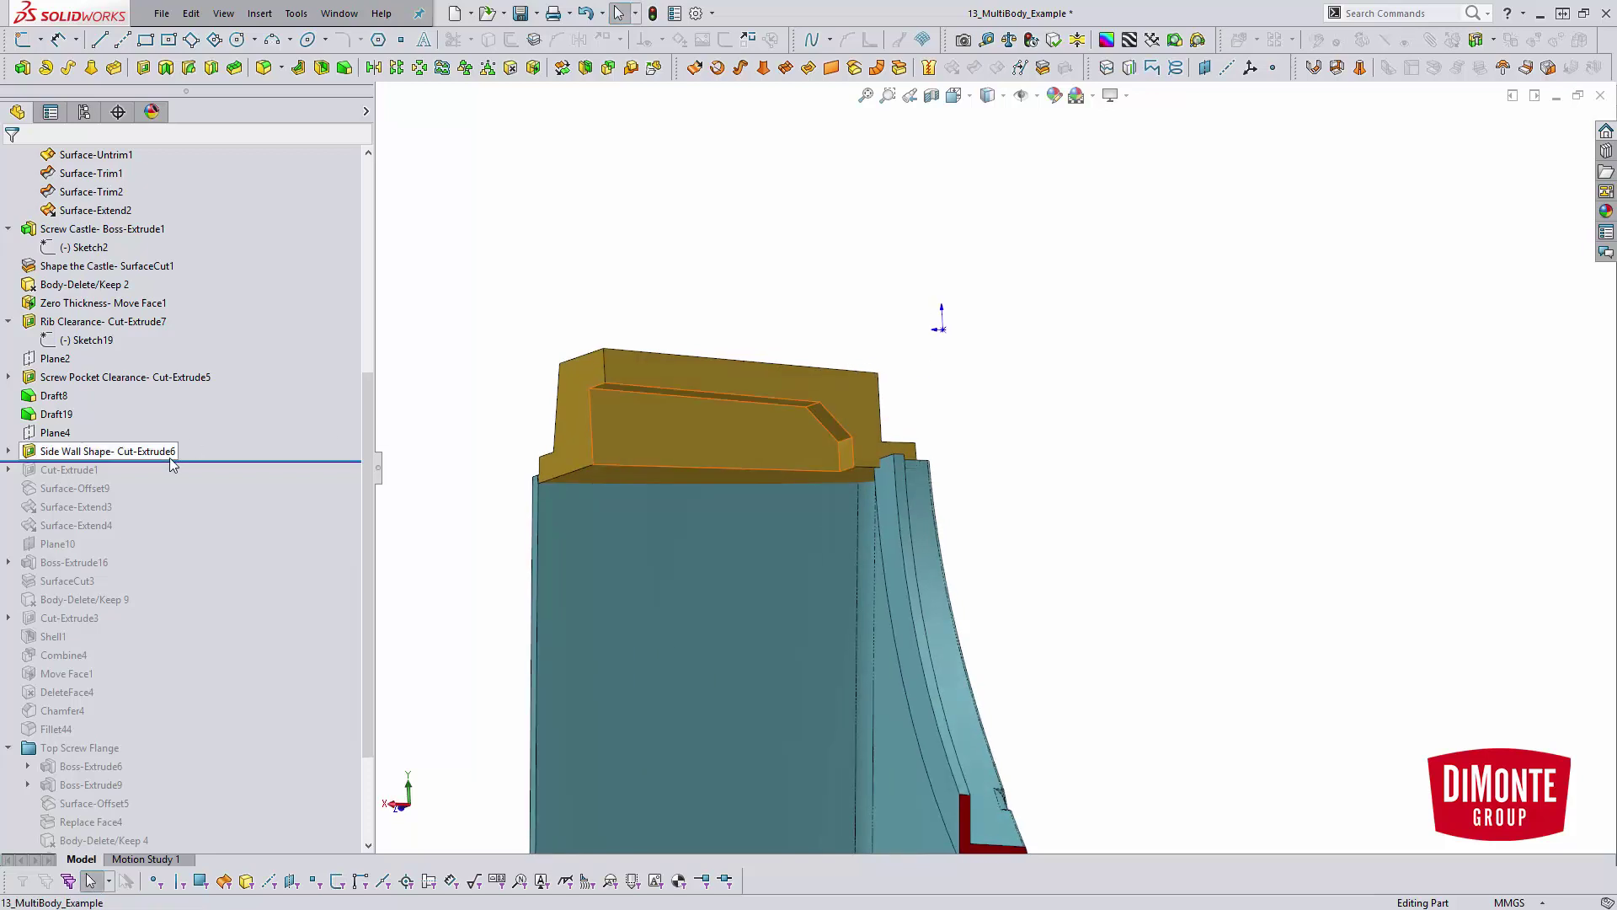
Roll the history forward past Cut-Extrude3 and view the castle's end where it meets the lip.
left_click_drag(179, 460, 180, 628)
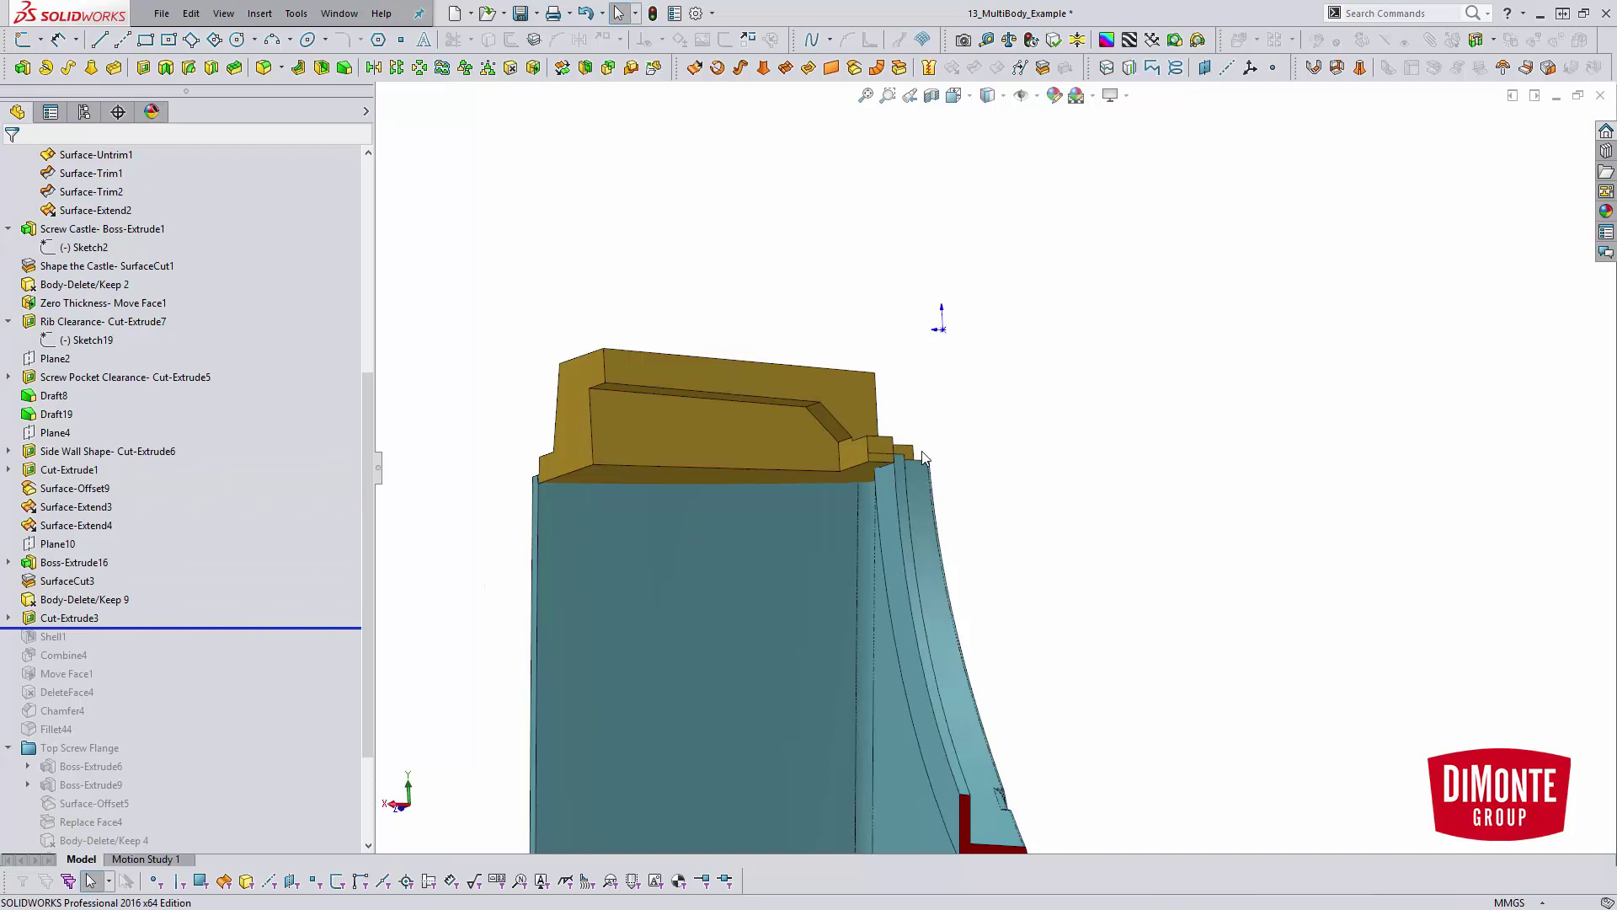
middle_click_drag(922, 452, 716, 524)
scroll(907, 463, "down", 4)
middle_click_drag(906, 447, 926, 468)
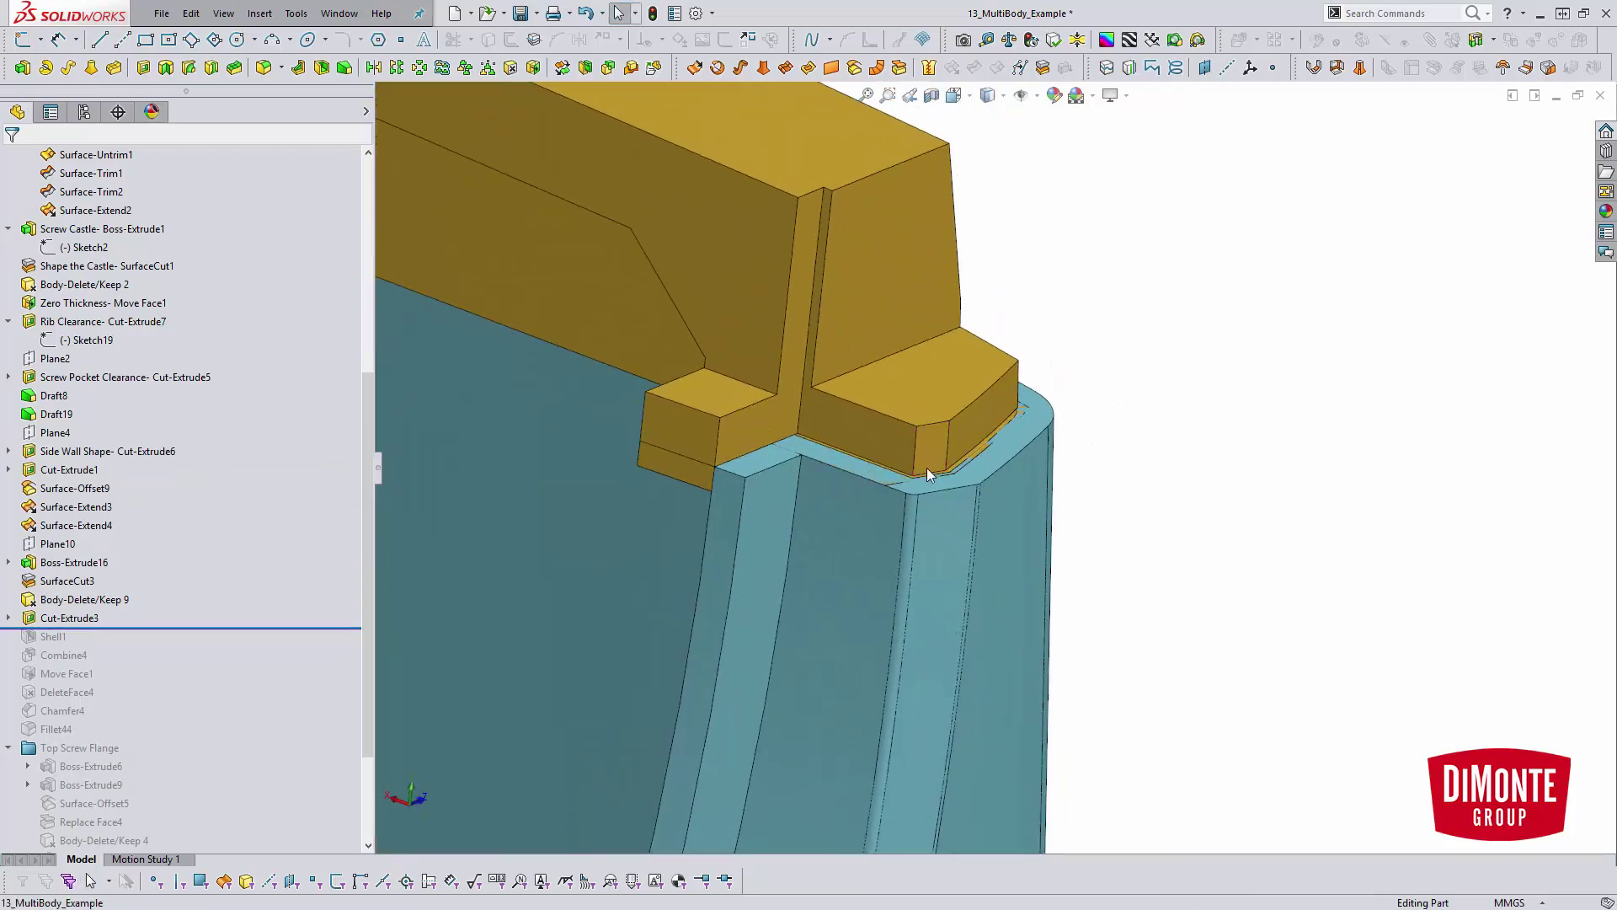
Inspect the faces of the small Boss-Extrude16 block at the base of the screw castle.
middle_click_drag(834, 447, 705, 411)
left_click(709, 406)
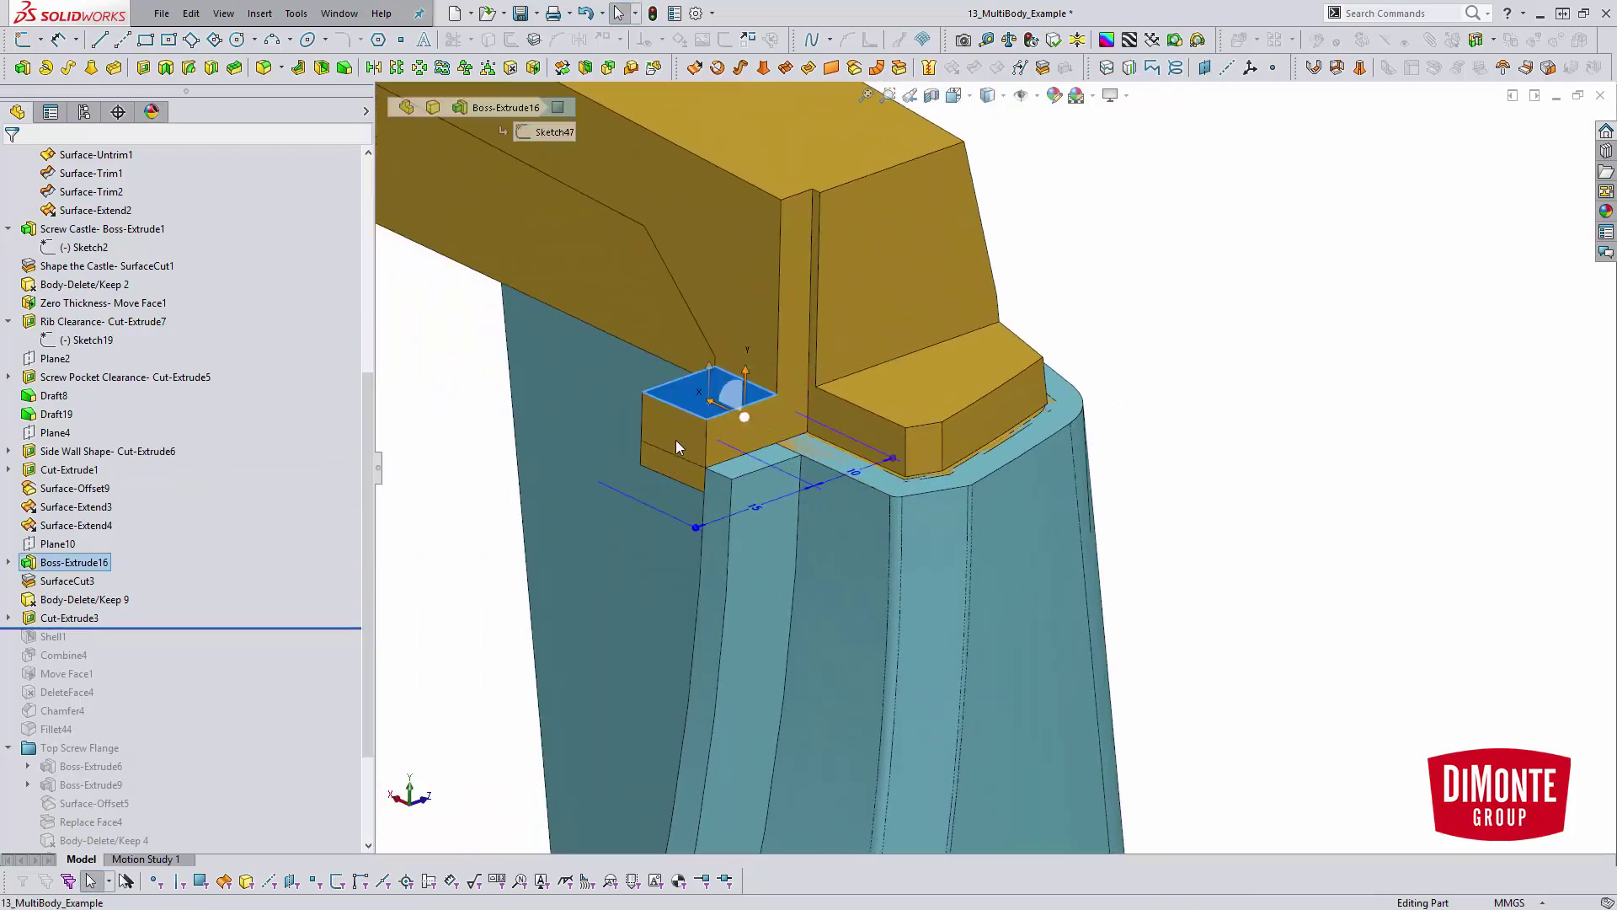
left_click(675, 441)
left_click(675, 475)
scroll(1036, 464, "up", 1)
left_click(1314, 480)
scroll(416, 514, "down", 1)
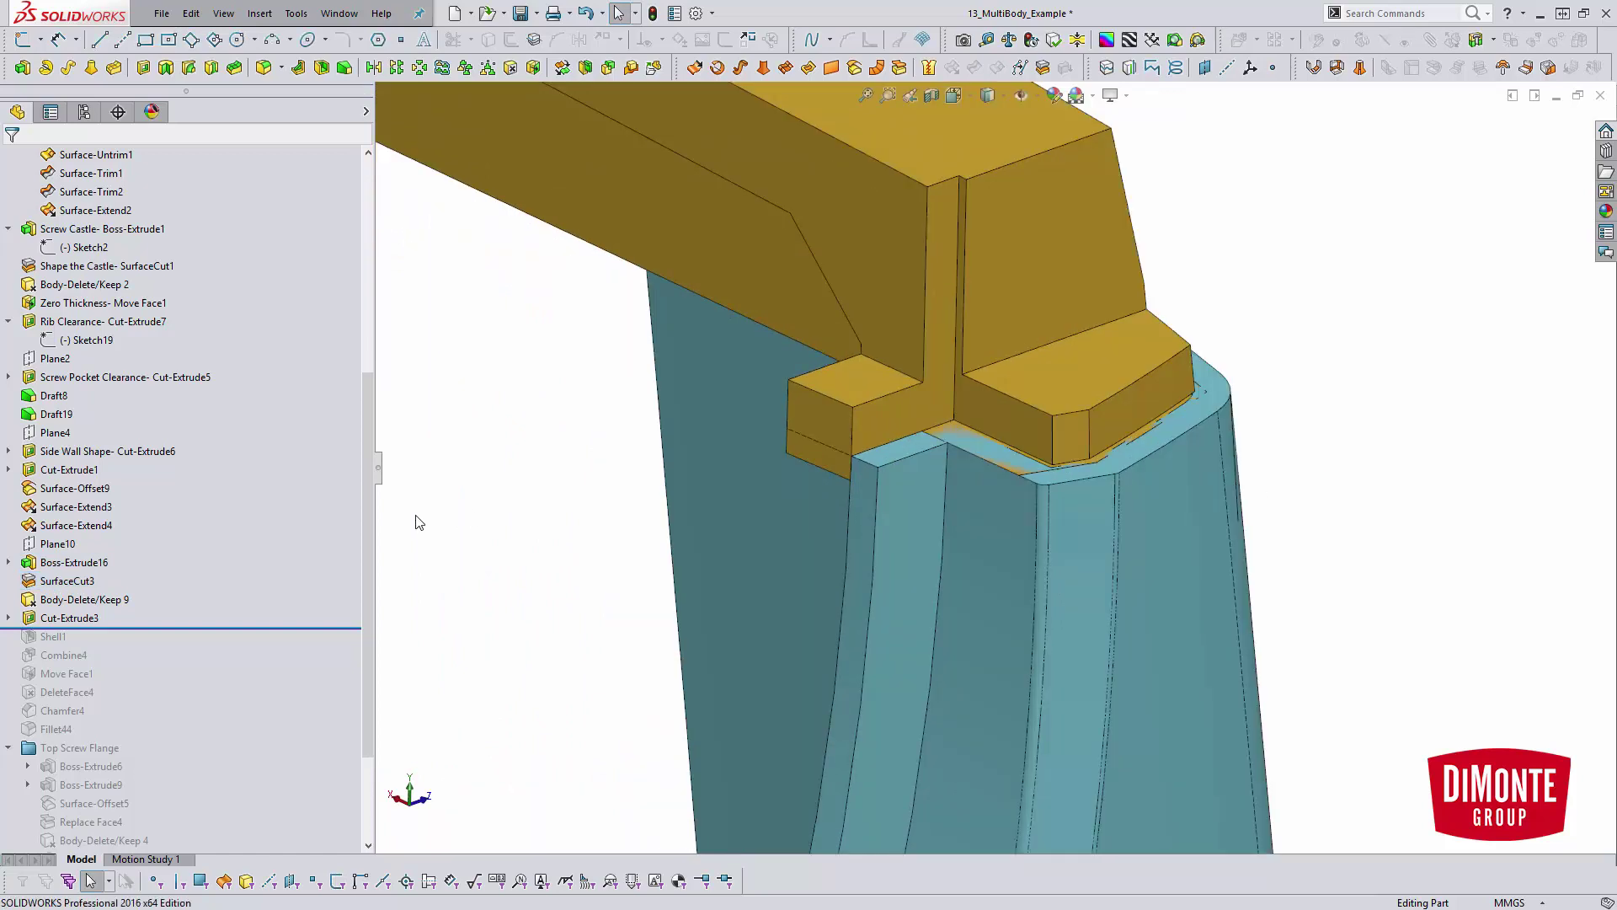
Roll the history forward past Shell1 and review the faces selected for removal in its definition.
left_click_drag(197, 630, 199, 646)
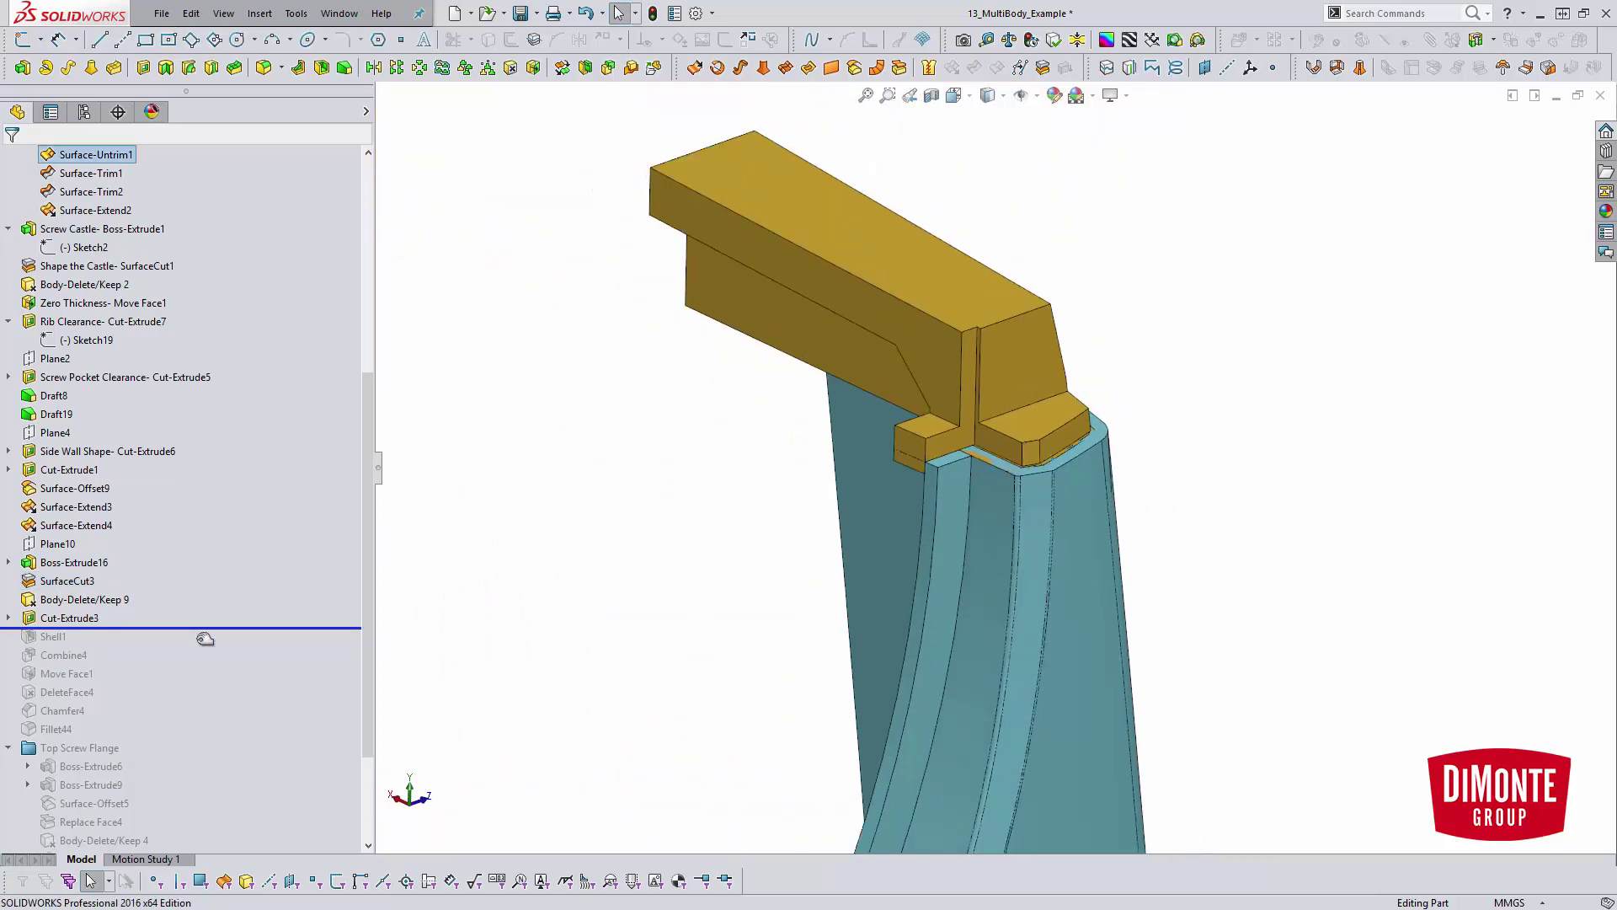
left_click(55, 637)
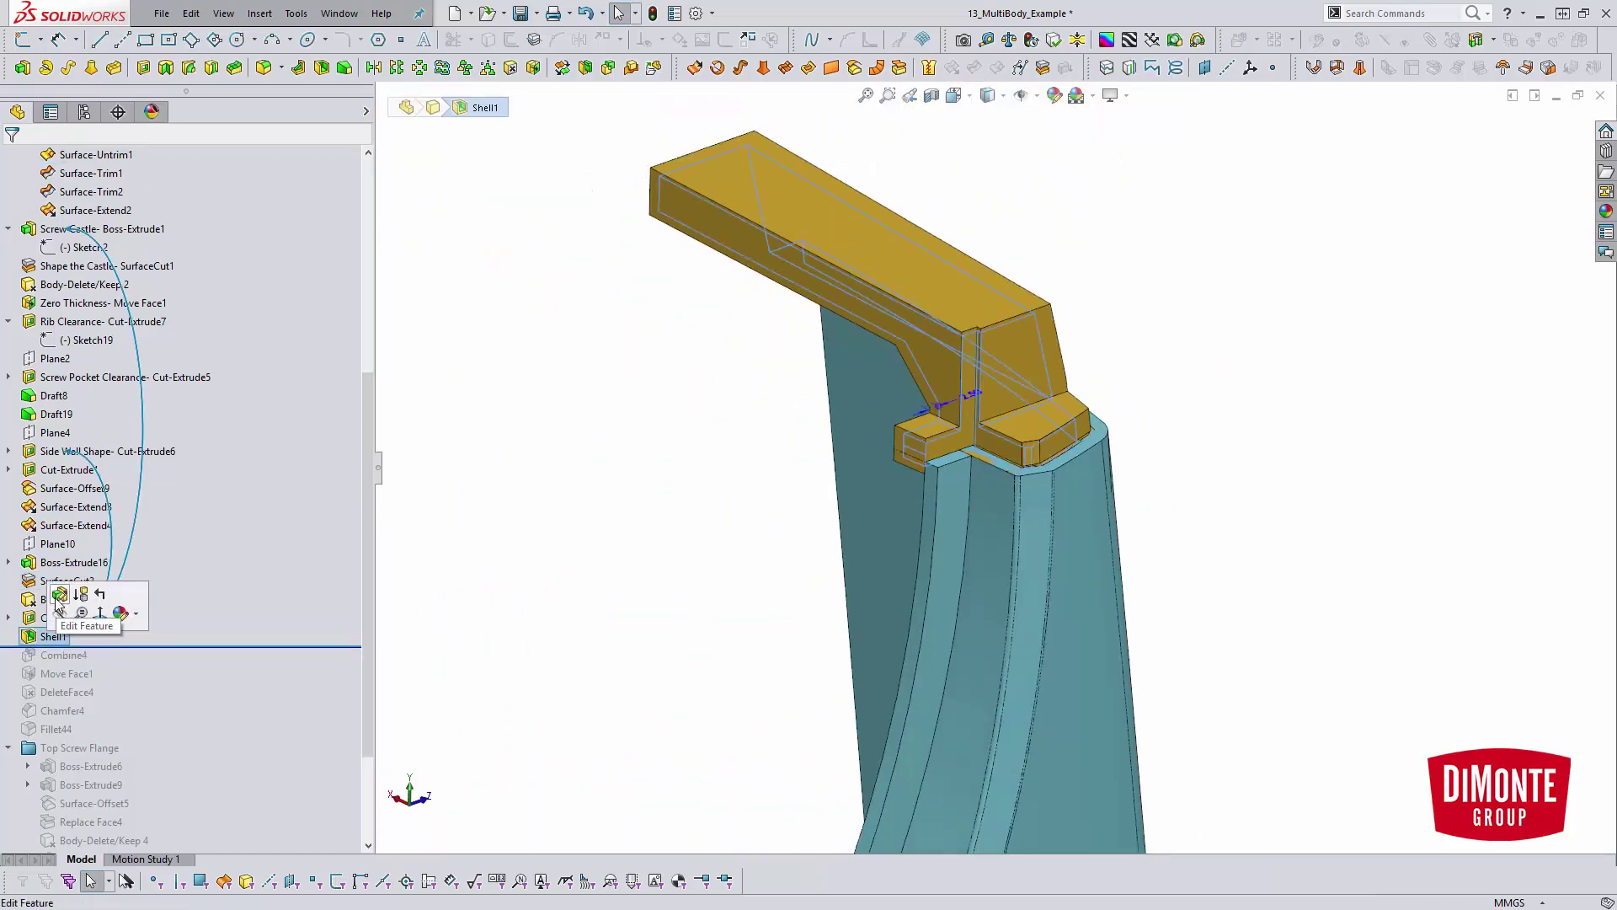
left_click(60, 598)
middle_click_drag(712, 456, 1103, 376)
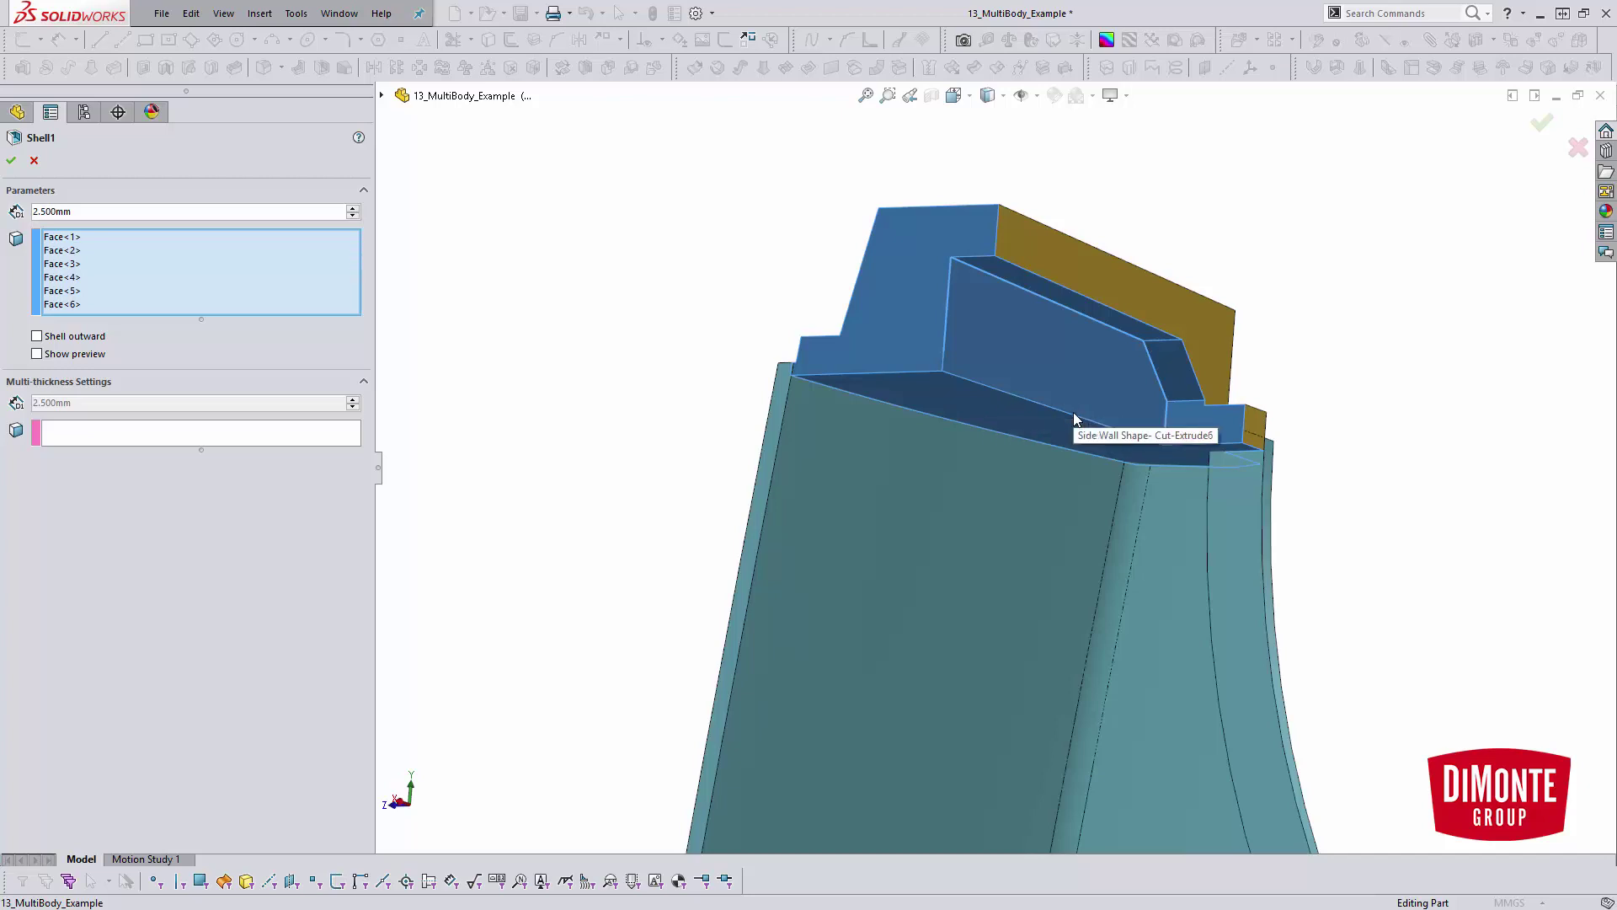
middle_click_drag(998, 335, 797, 326)
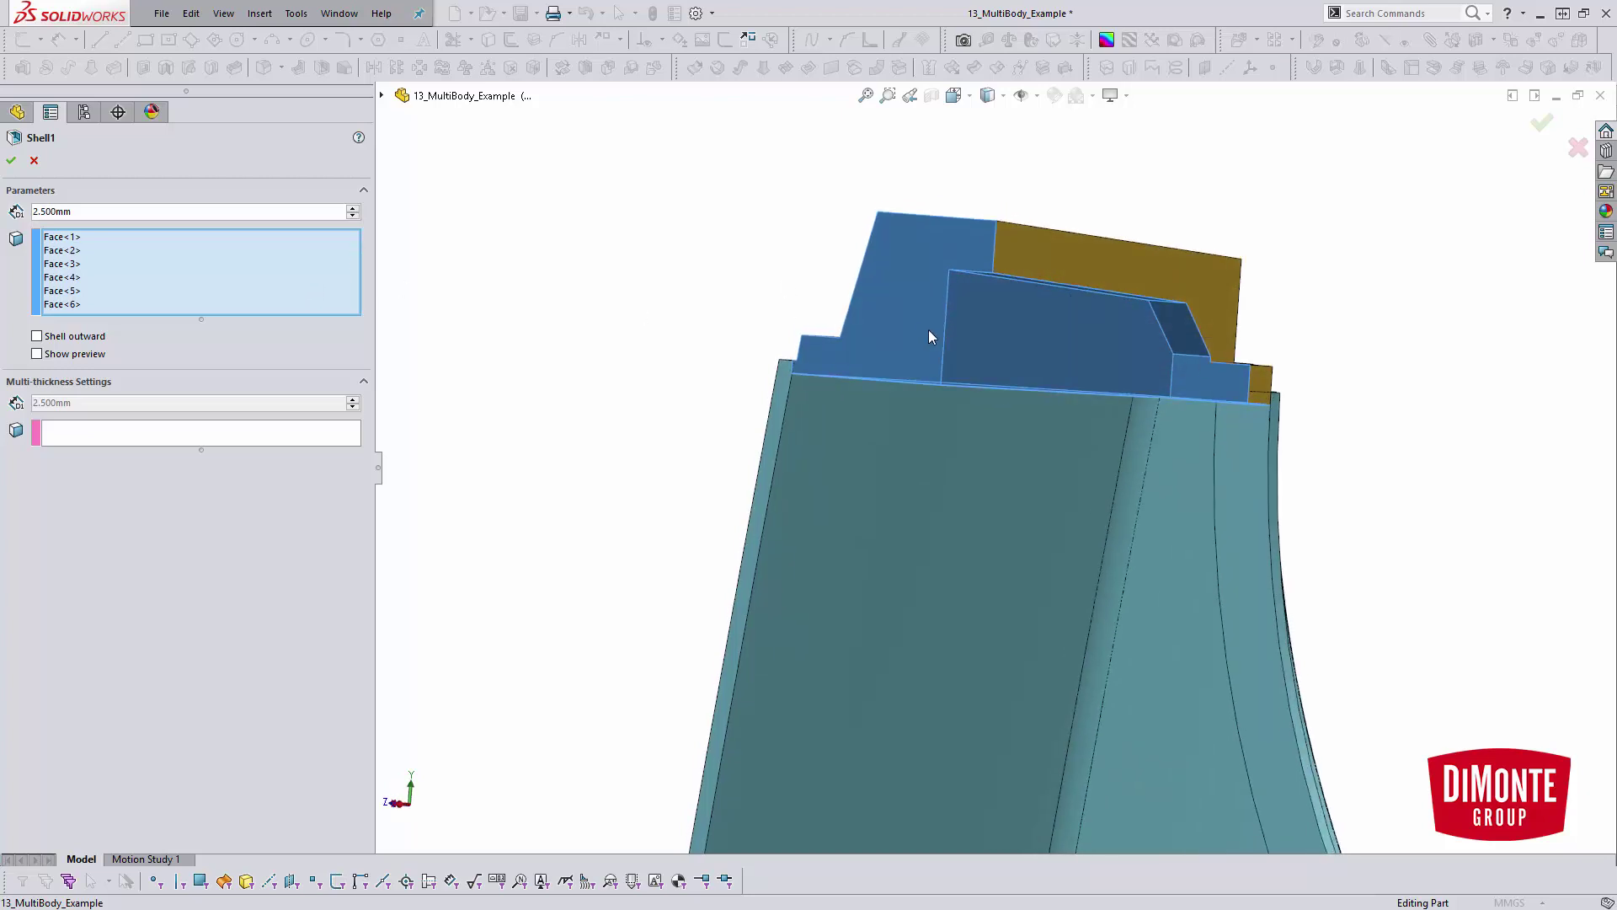
middle_click_drag(929, 331, 977, 278)
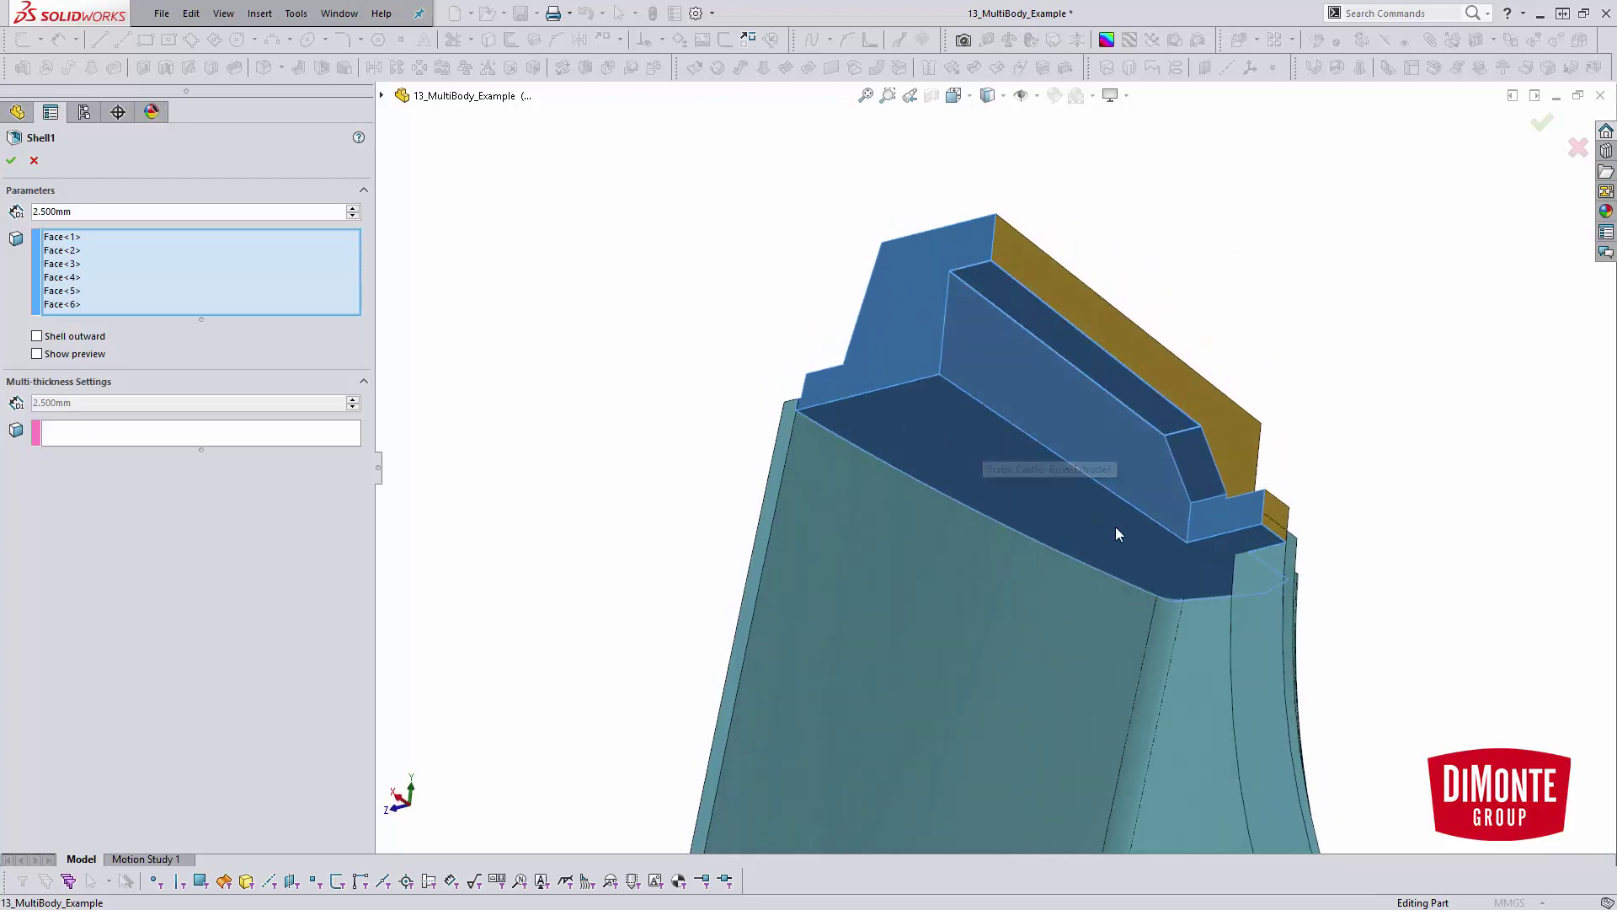
scroll(1129, 467, "down", 3)
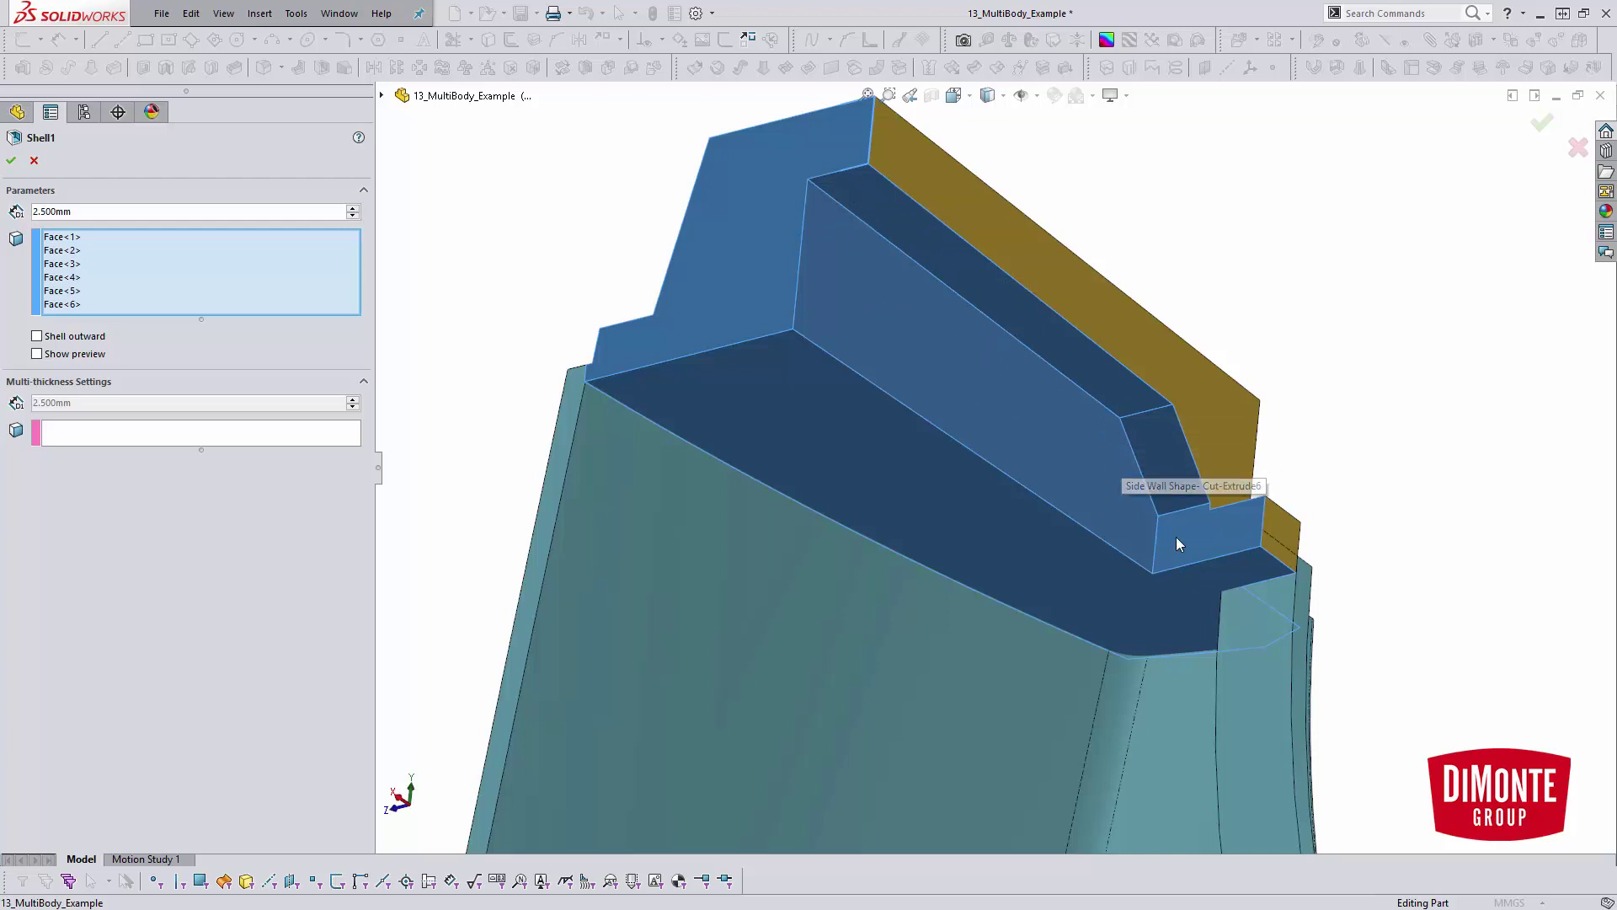
left_click(13, 158)
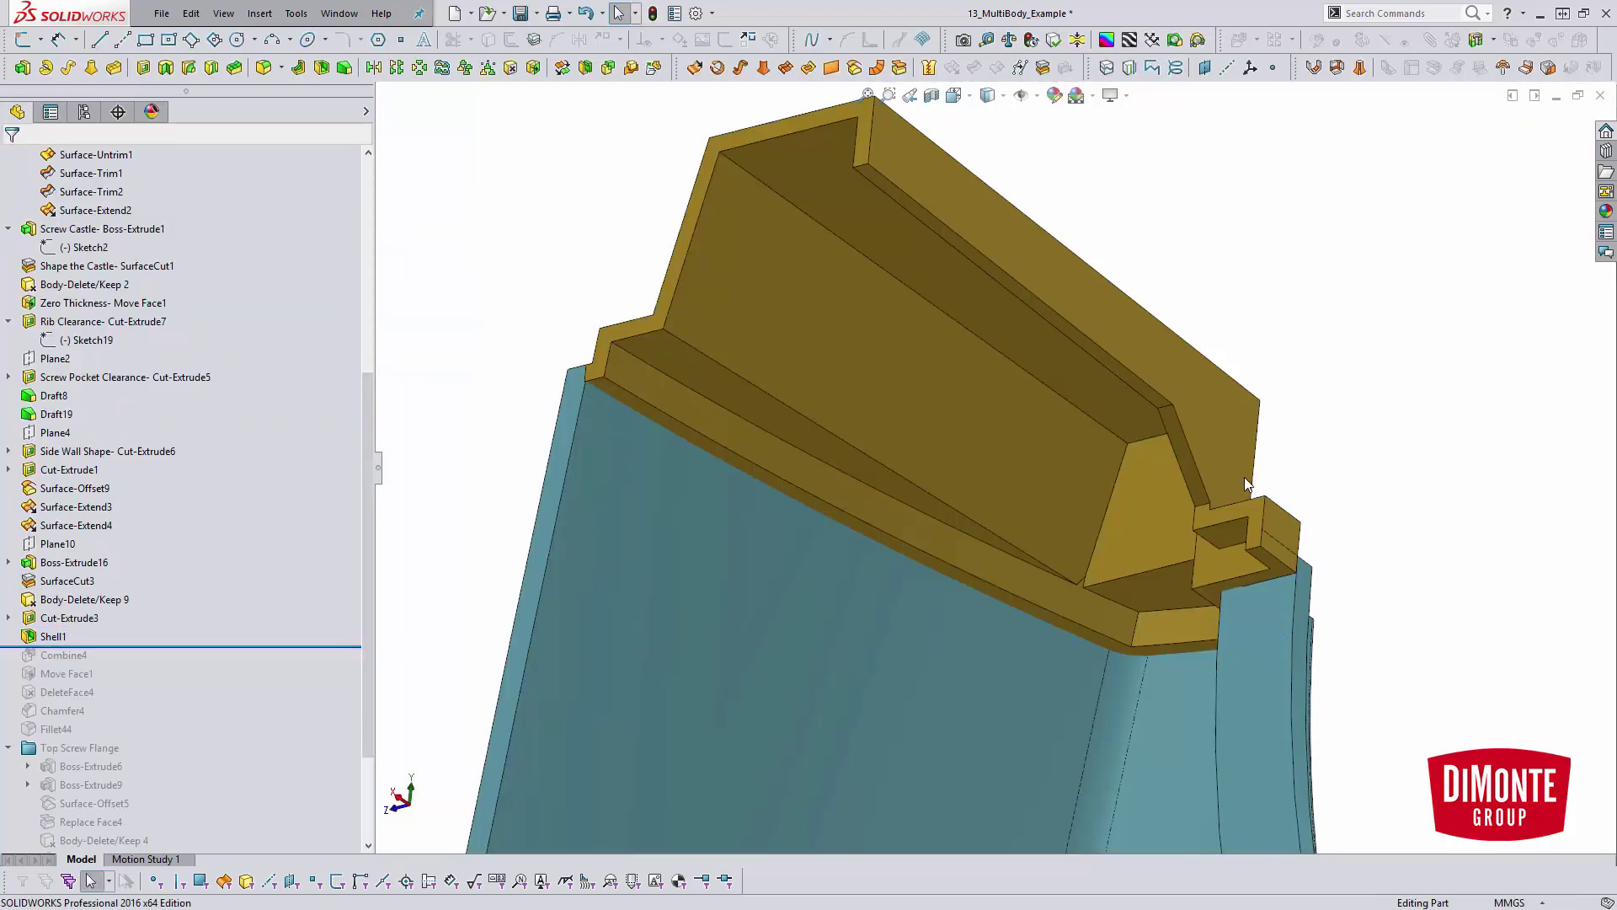
middle_click_drag(1185, 497, 590, 539)
Roll the history forward past Combine4 and inspect the screw castle merged with the main body.
scroll(245, 523, "down", 1)
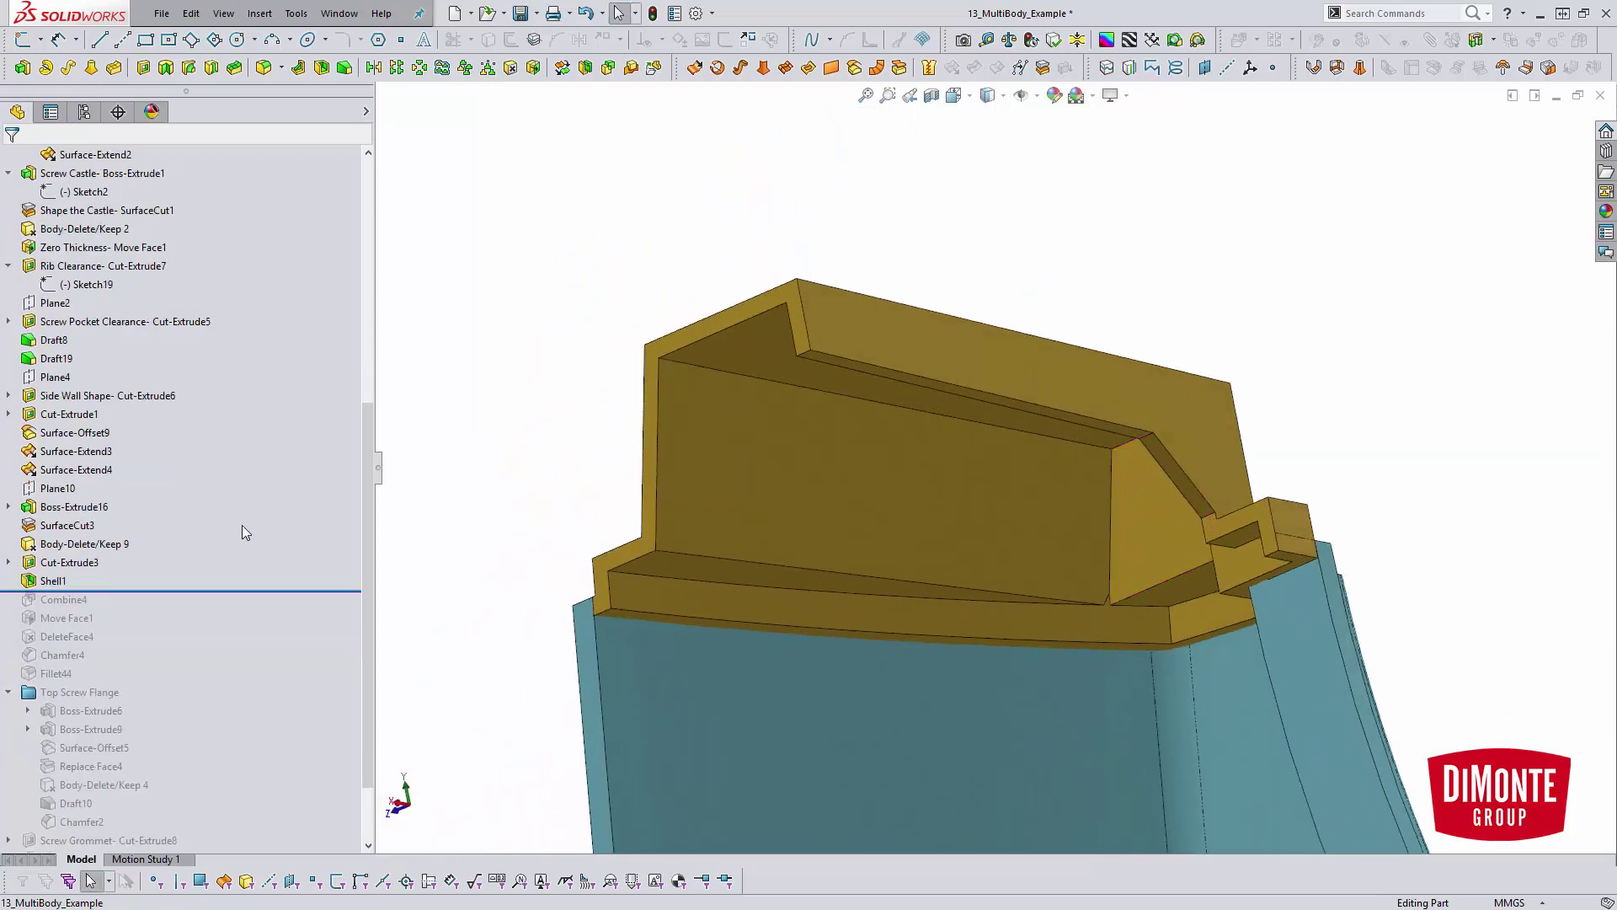
left_click_drag(192, 590, 192, 608)
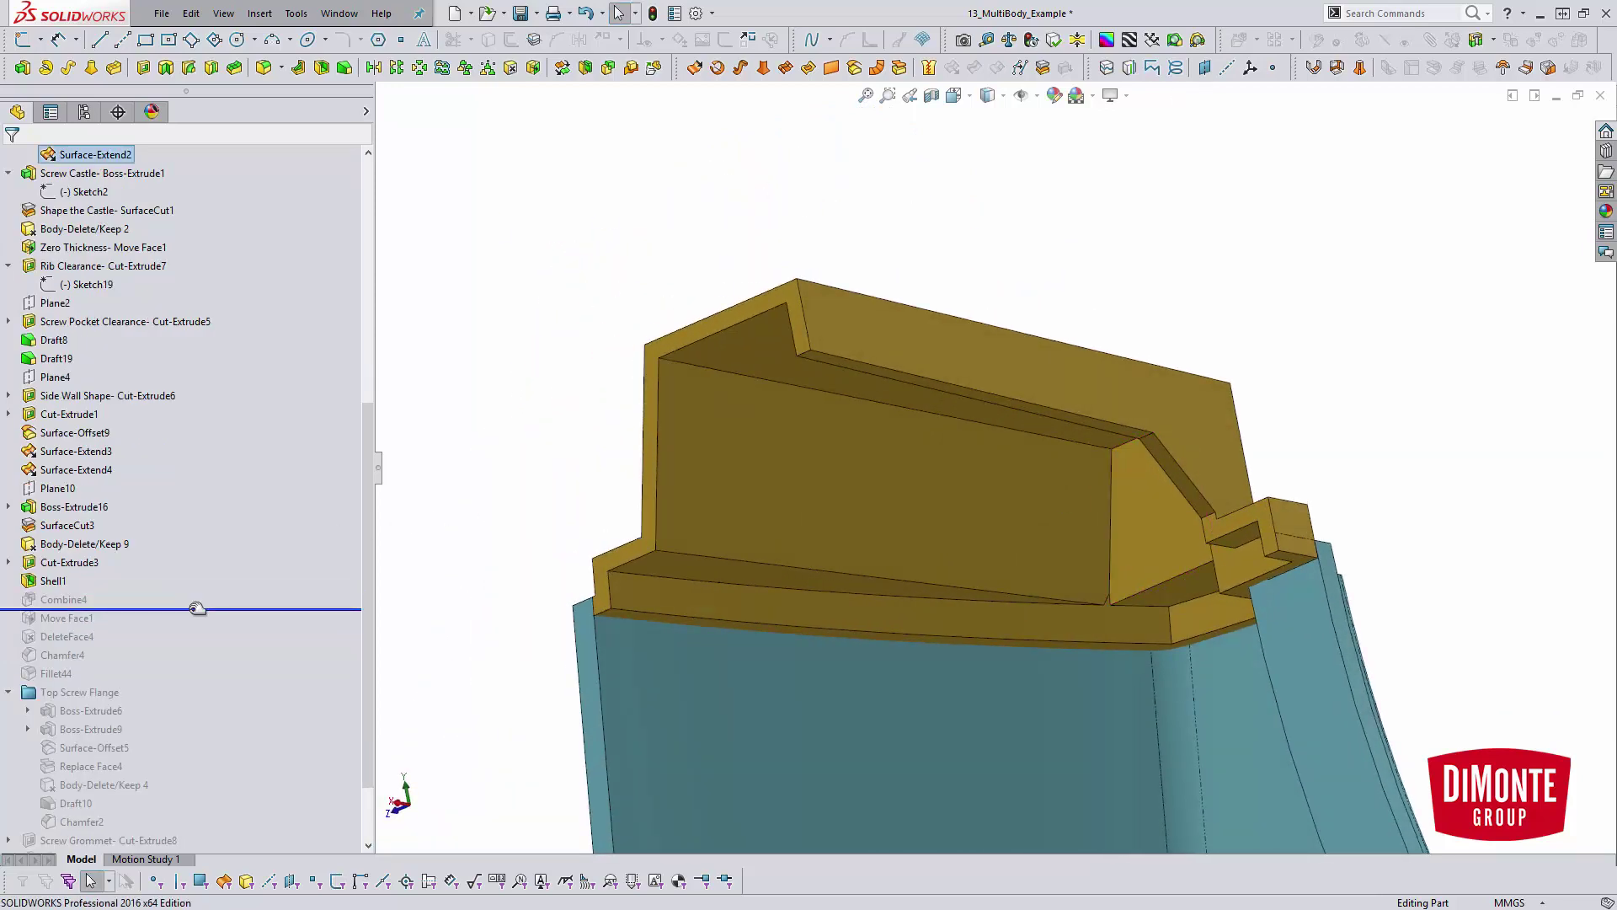
middle_click_drag(1266, 565, 343, 534)
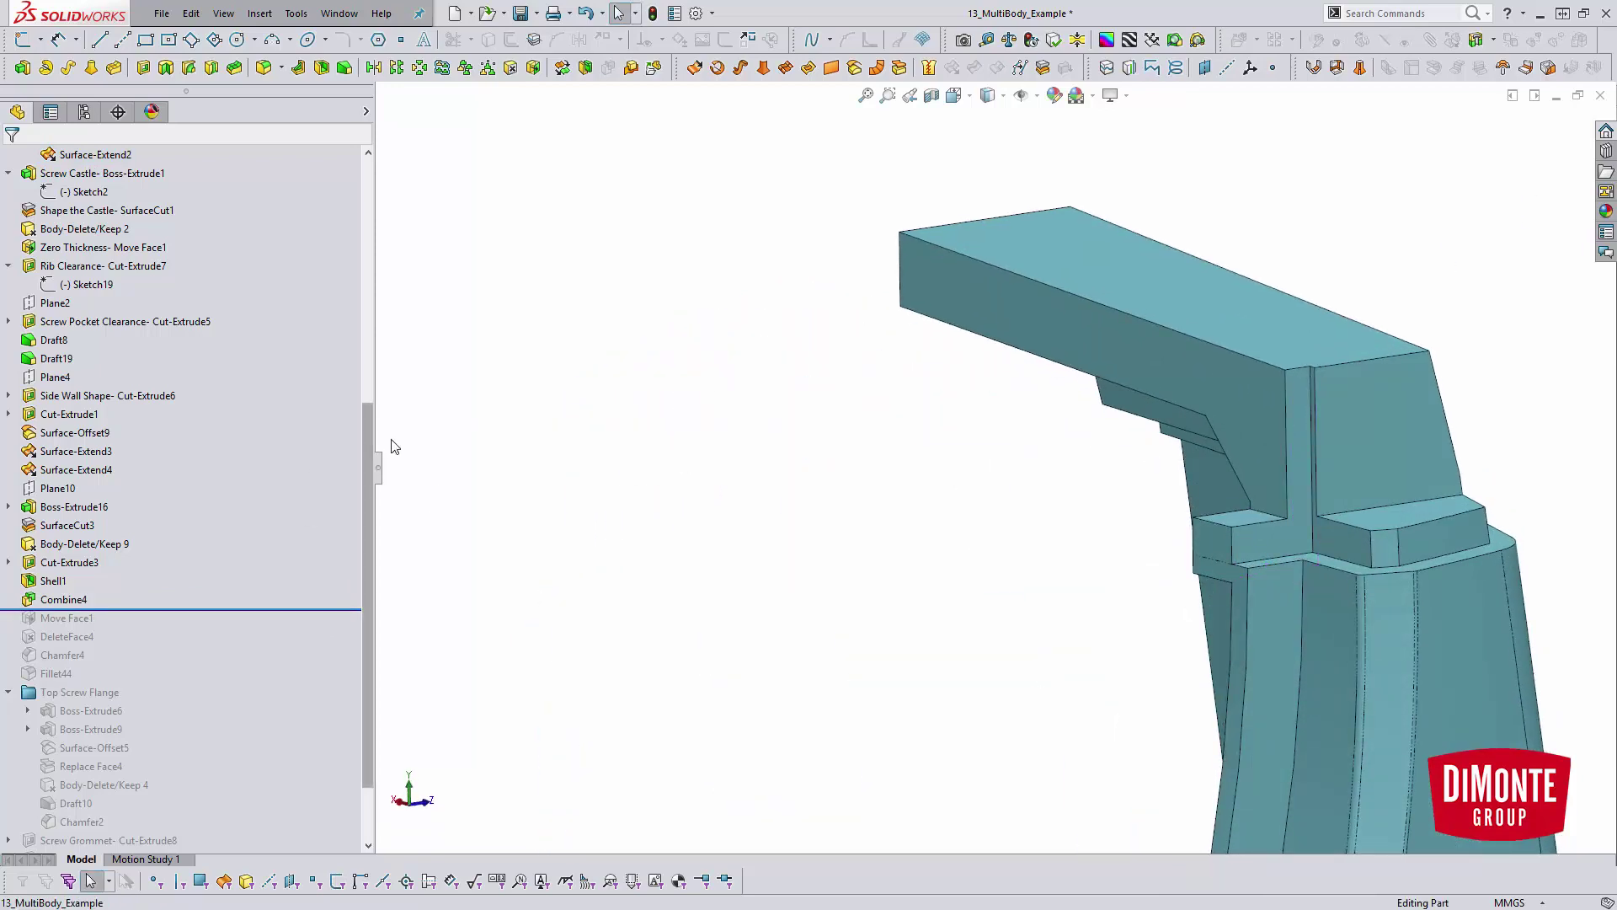
middle_click_drag(1429, 548, 1177, 524, "ctrl")
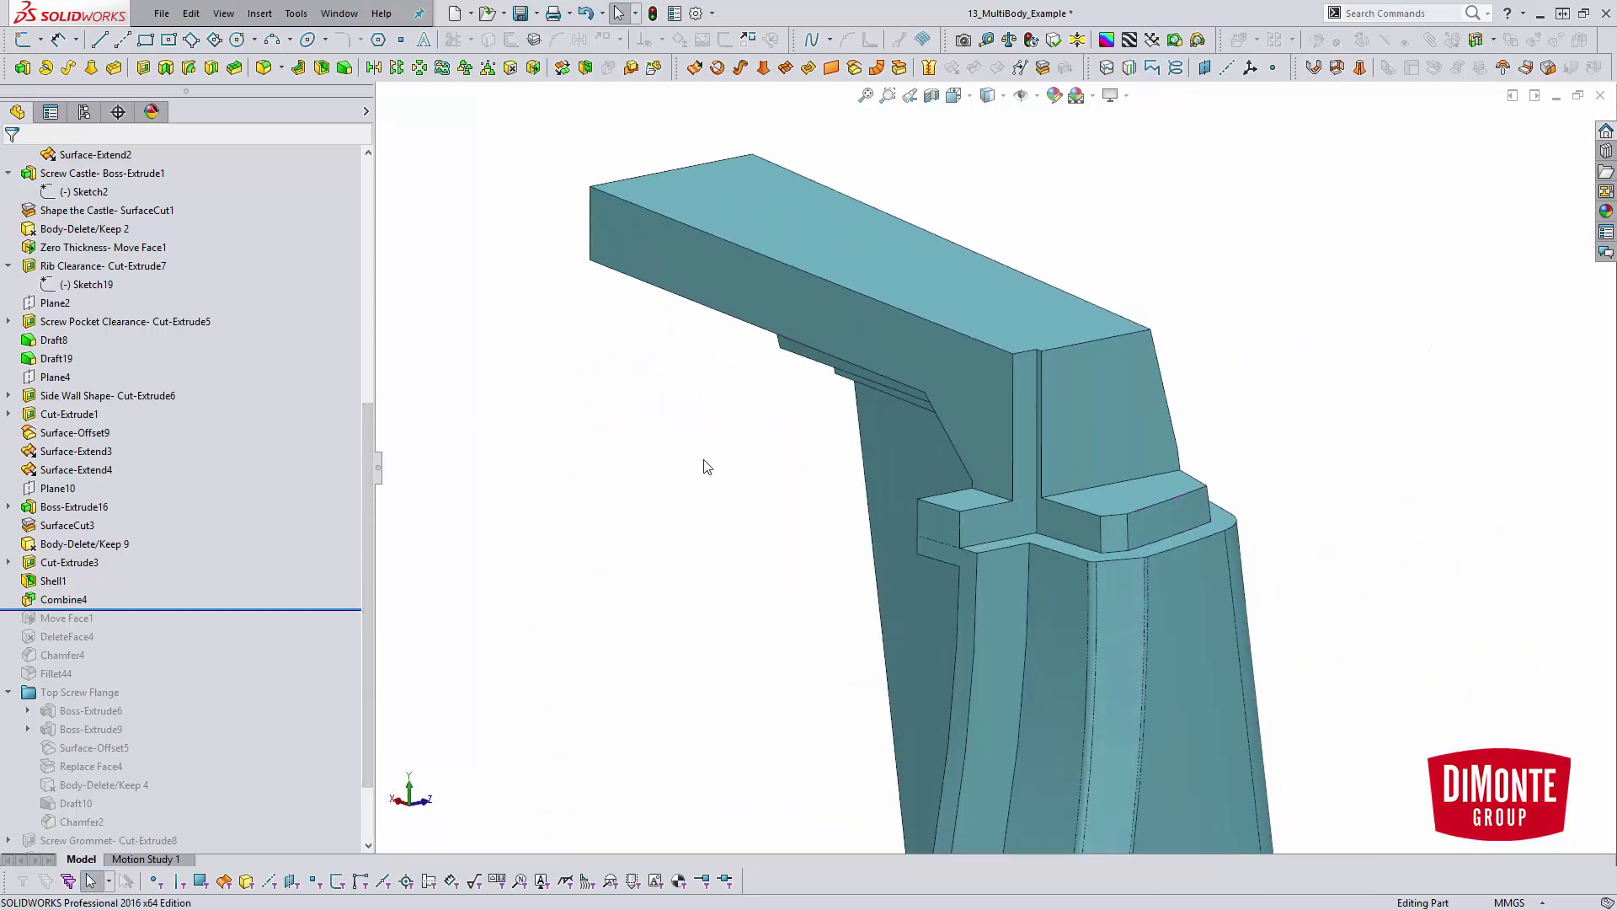
Roll the history forward past Move Face1 and inspect the moved end face of the screw castle.
left_click_drag(167, 605, 165, 624)
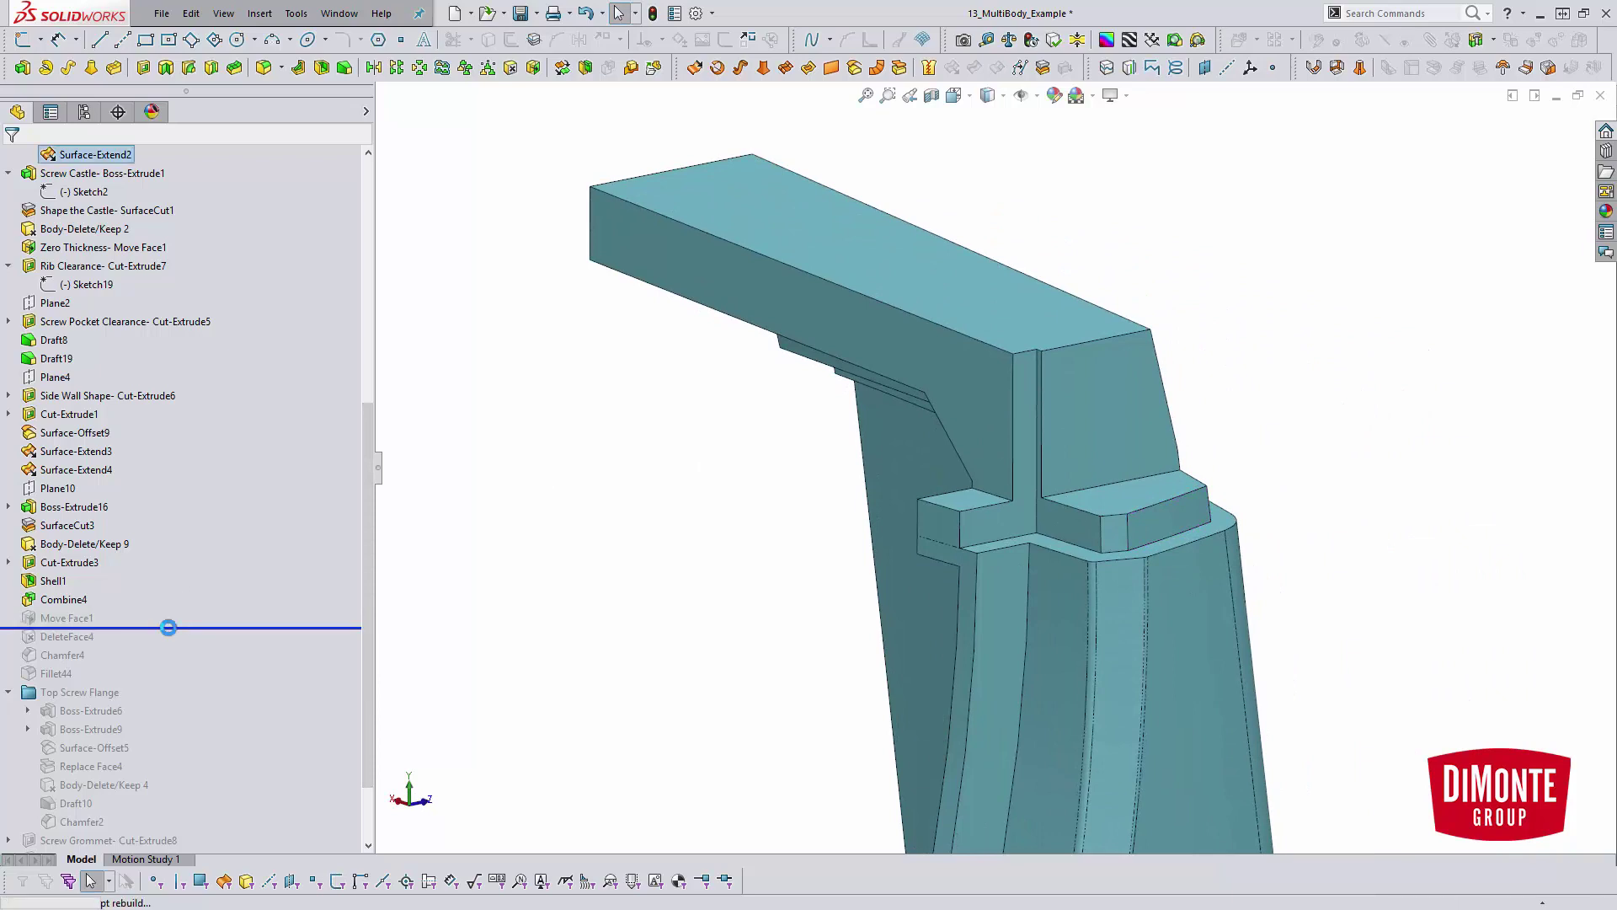
left_click(94, 619)
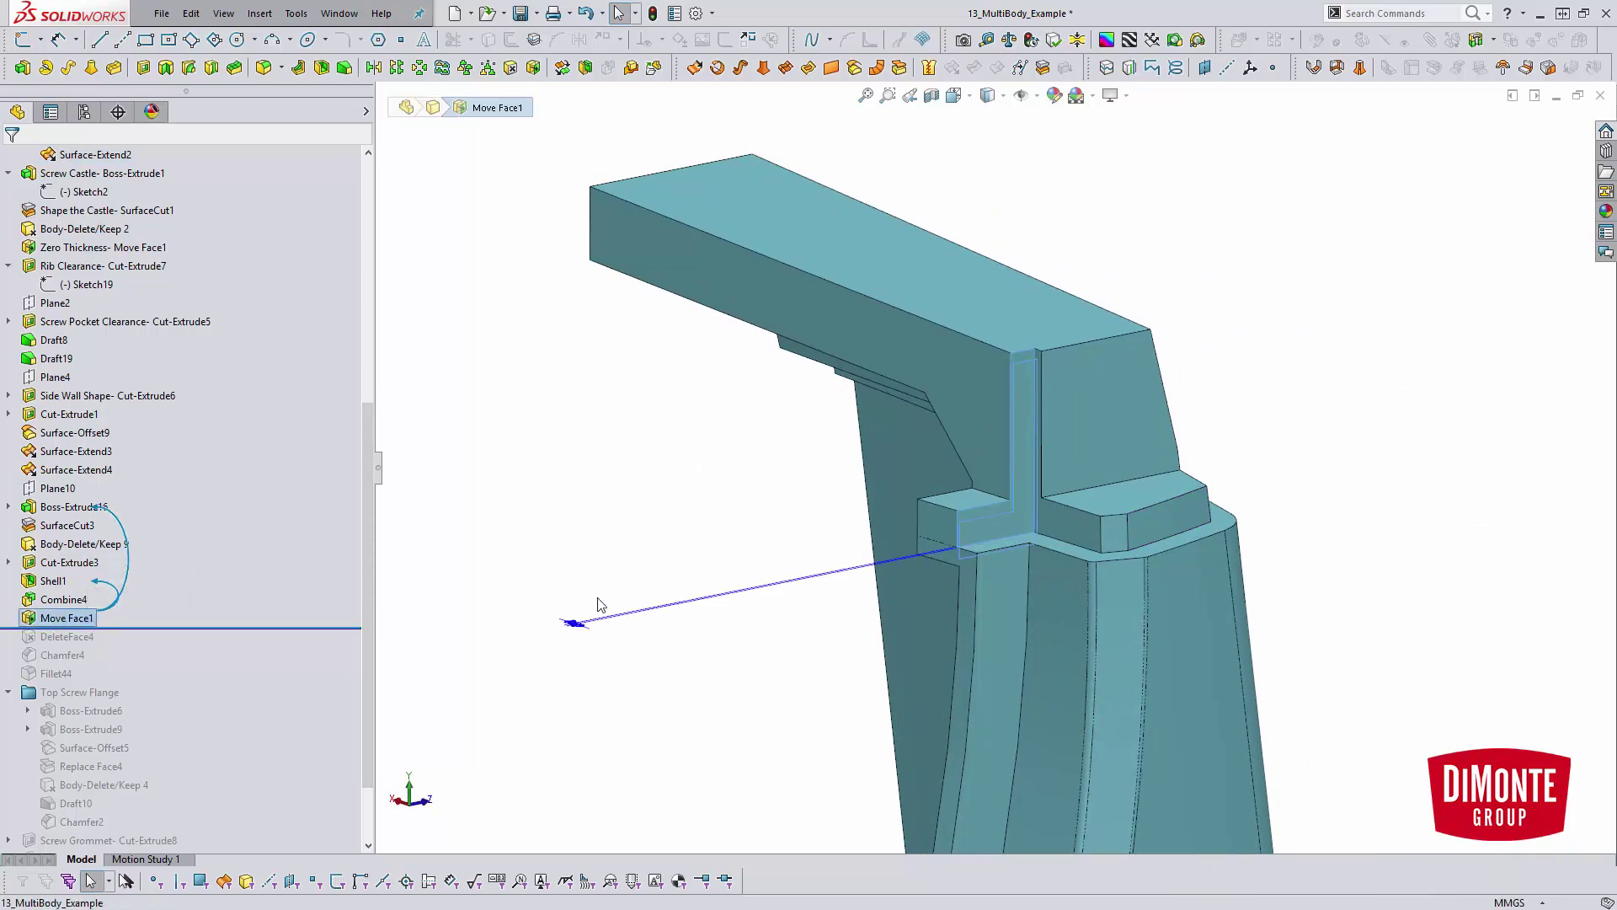
middle_click_drag(630, 516, 657, 562)
left_click(660, 565)
scroll(996, 468, "up", 2)
middle_click_drag(1041, 569, 906, 560, "ctrl")
scroll(905, 560, "down", 2)
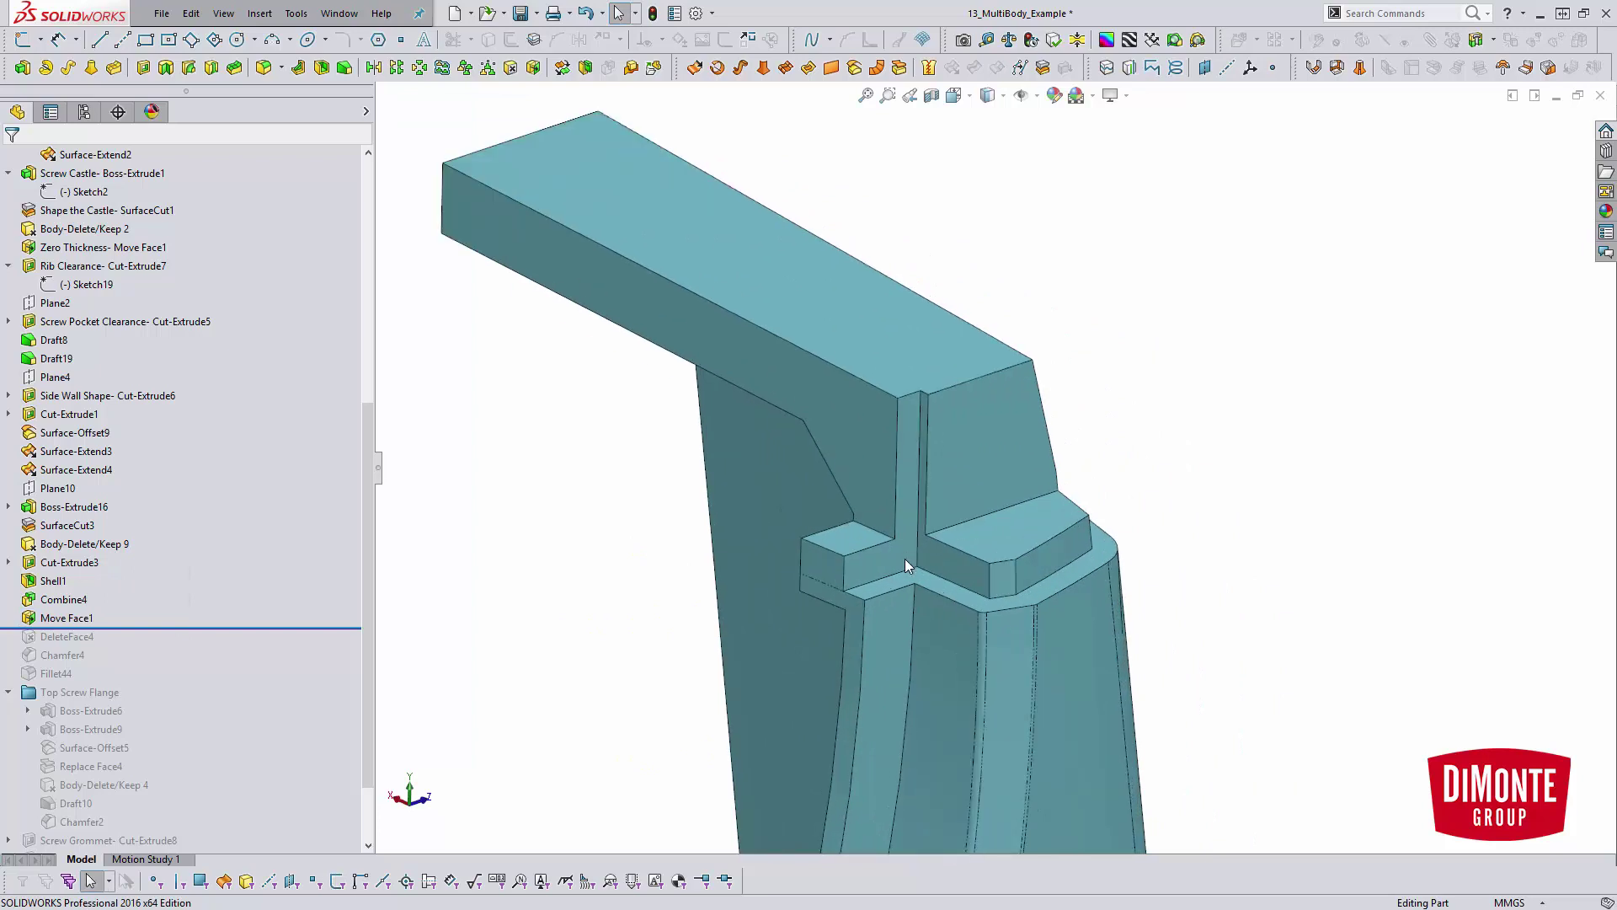
Roll the history forward past DeleteFace4 and review the face selected for Delete and Patch in its definition.
left_click_drag(180, 631, 177, 654)
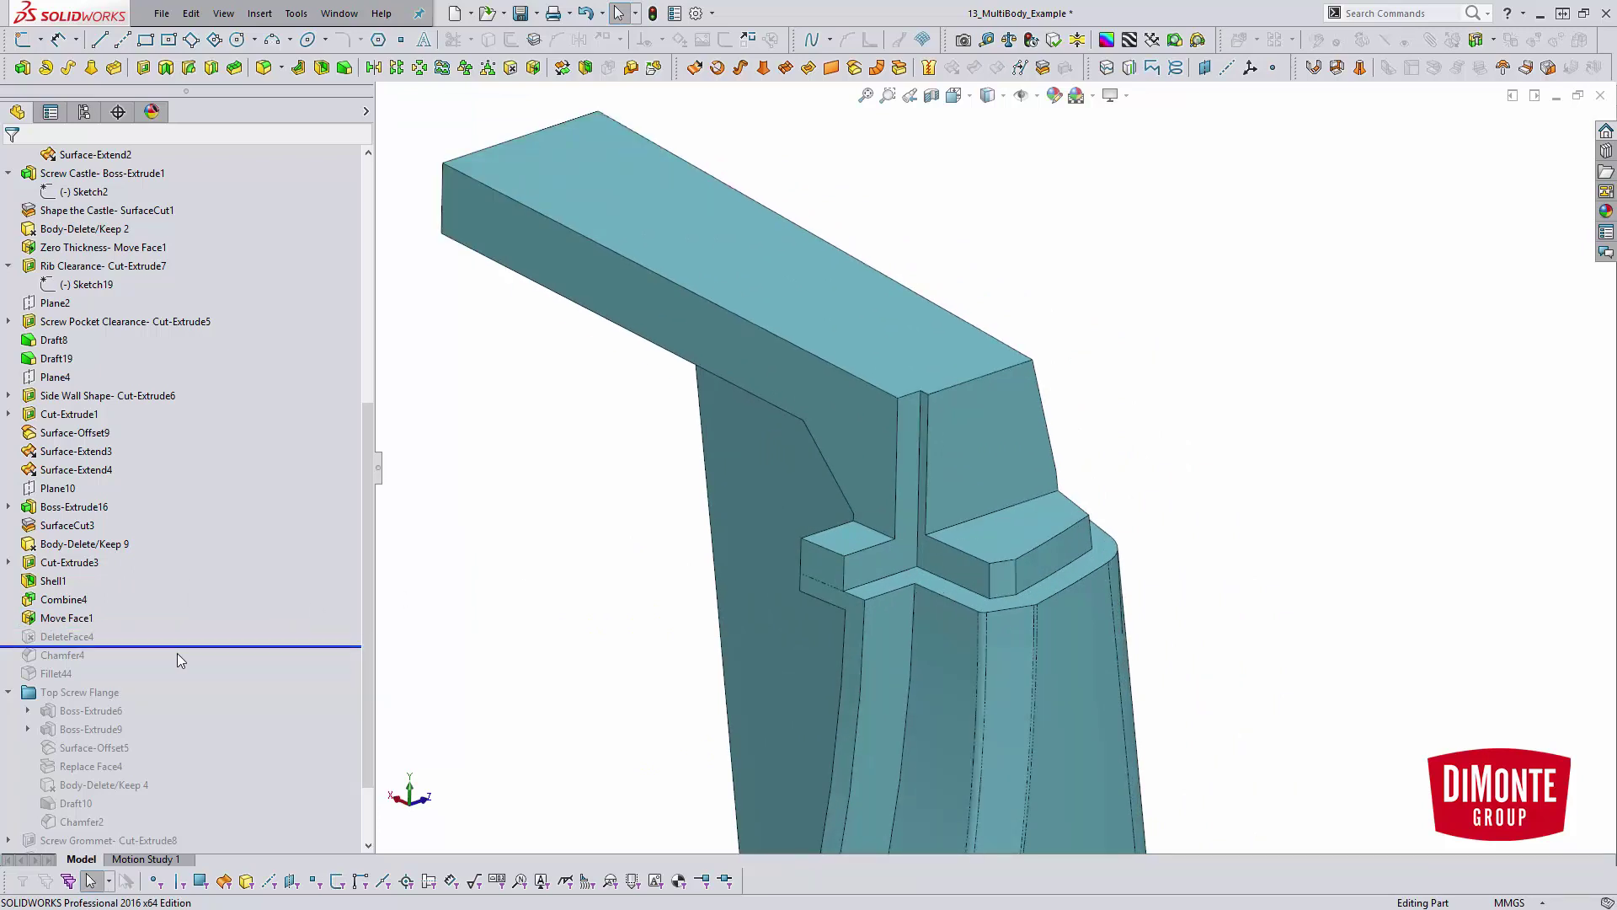
left_click(71, 639)
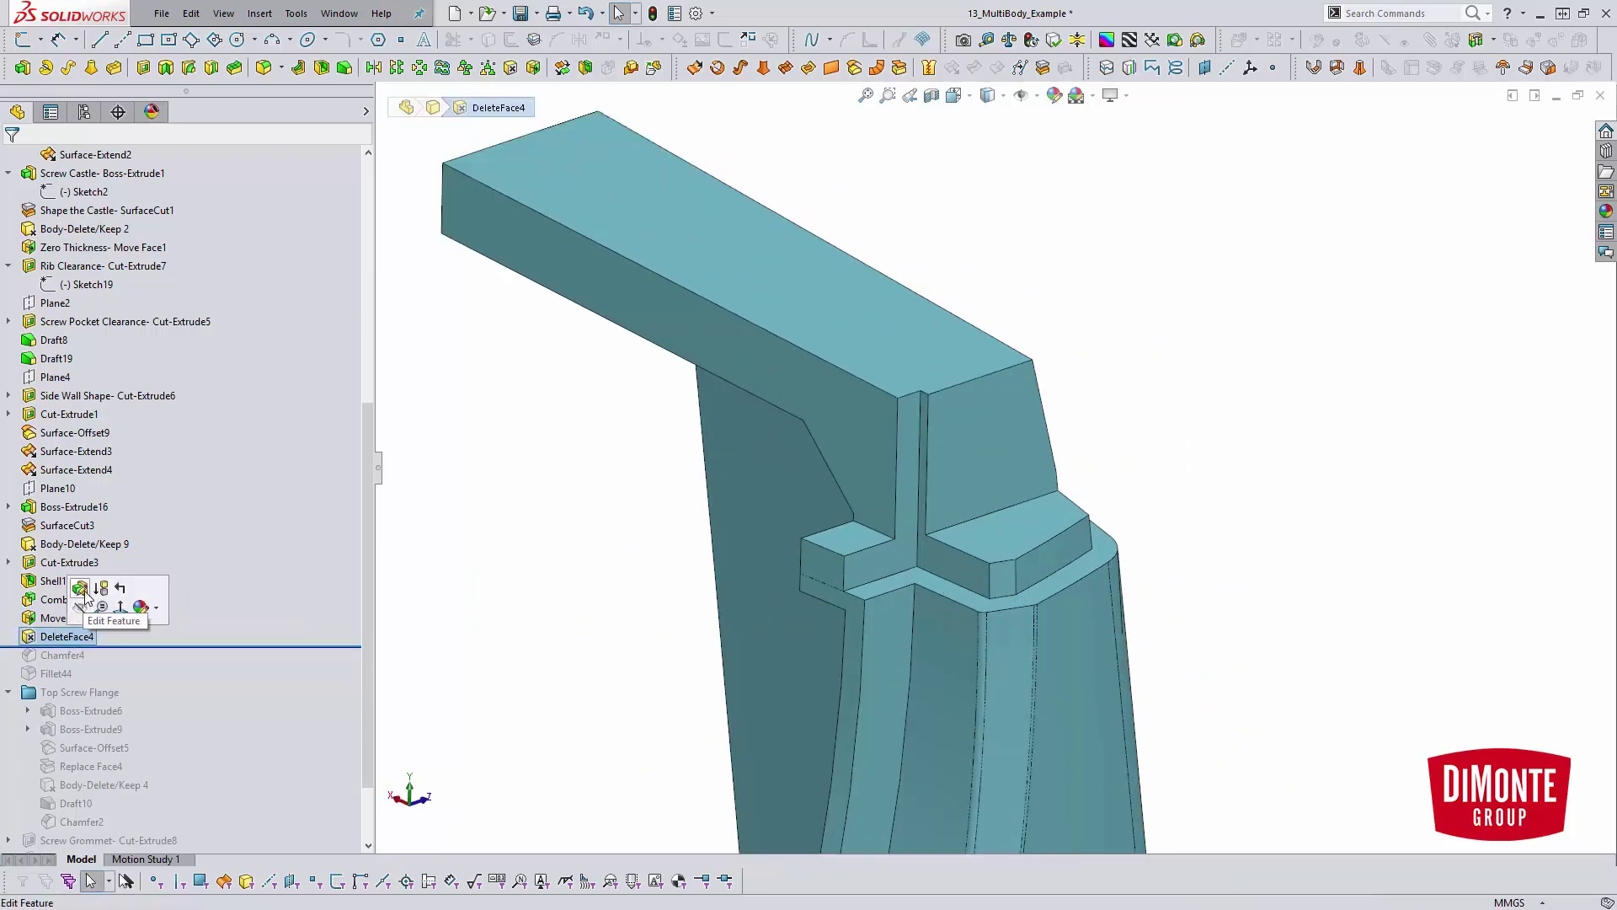
left_click(79, 624)
scroll(836, 564, "down", 3)
middle_click_drag(994, 555, 1244, 566)
scroll(1244, 566, "down", 4)
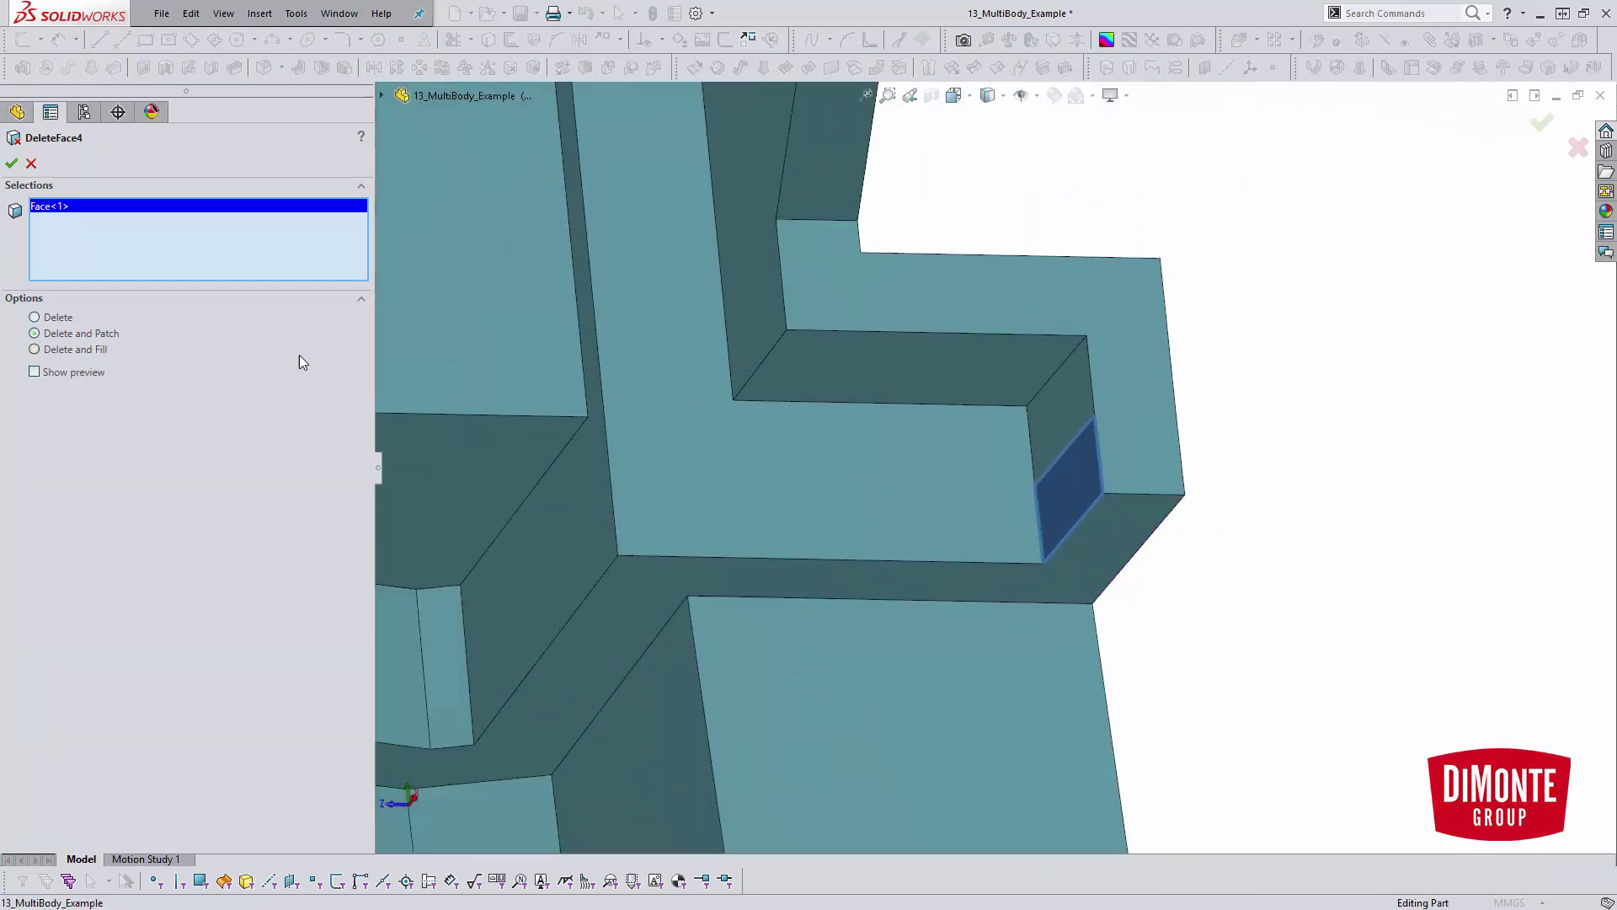
left_click(12, 163)
Inspect the small block at the base of the screw castle and its junction with the lip.
middle_click_drag(891, 581, 671, 618)
scroll(1058, 567, "up", 2)
middle_click_drag(1058, 567, 1095, 563)
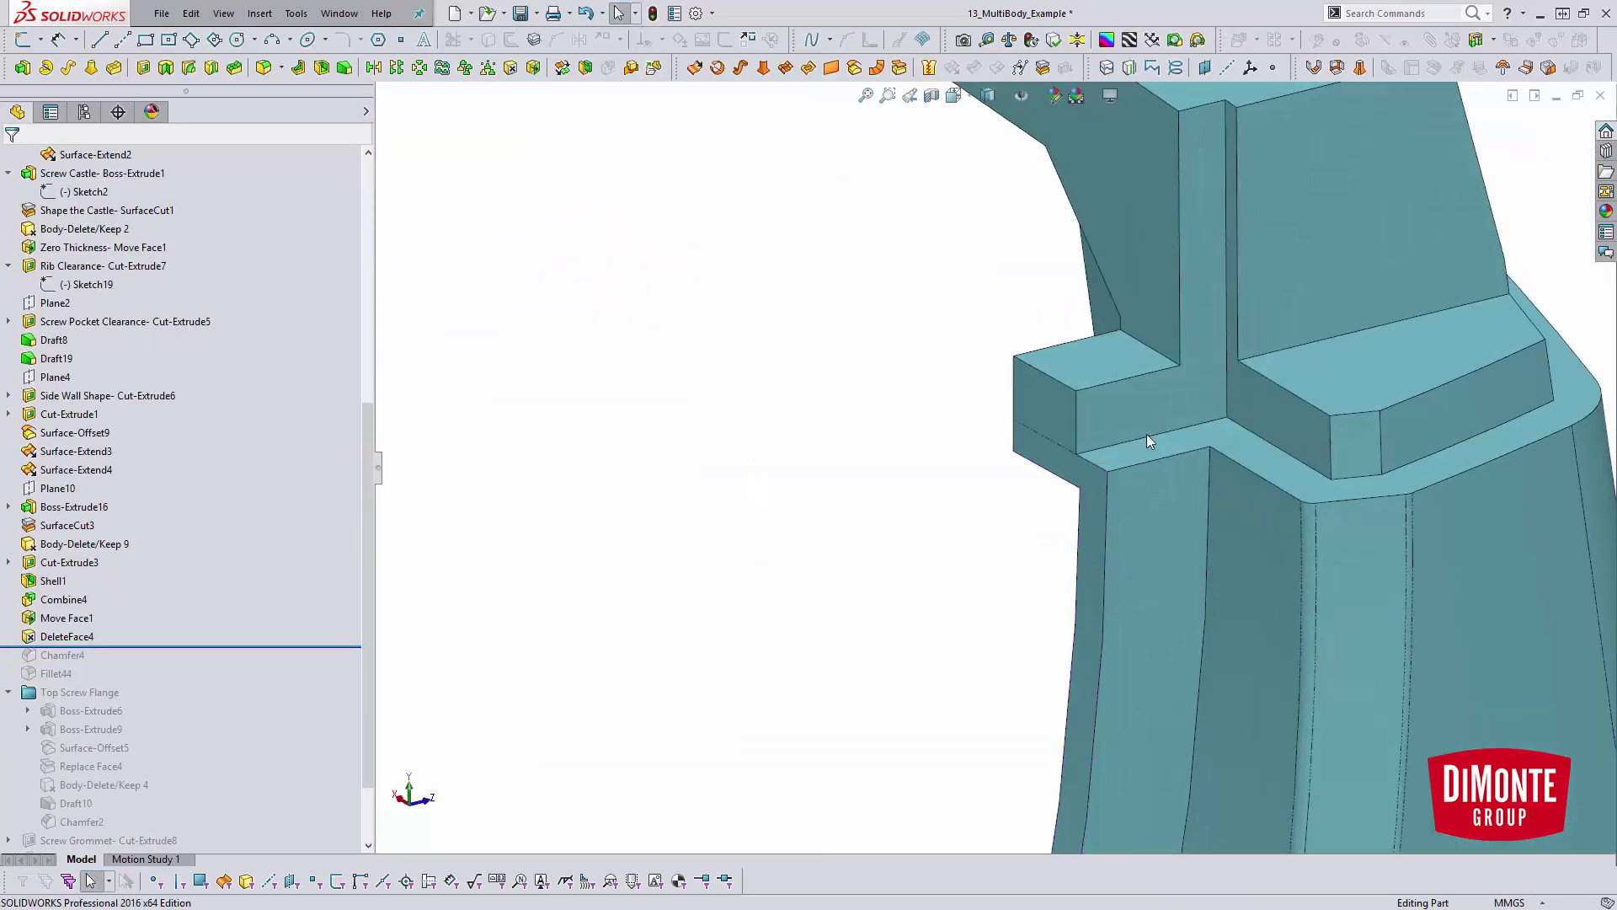
middle_click_drag(1147, 436, 964, 548, "ctrl")
scroll(964, 549, "up", 2)
middle_click_drag(981, 605, 1018, 503)
scroll(1018, 501, "down", 4)
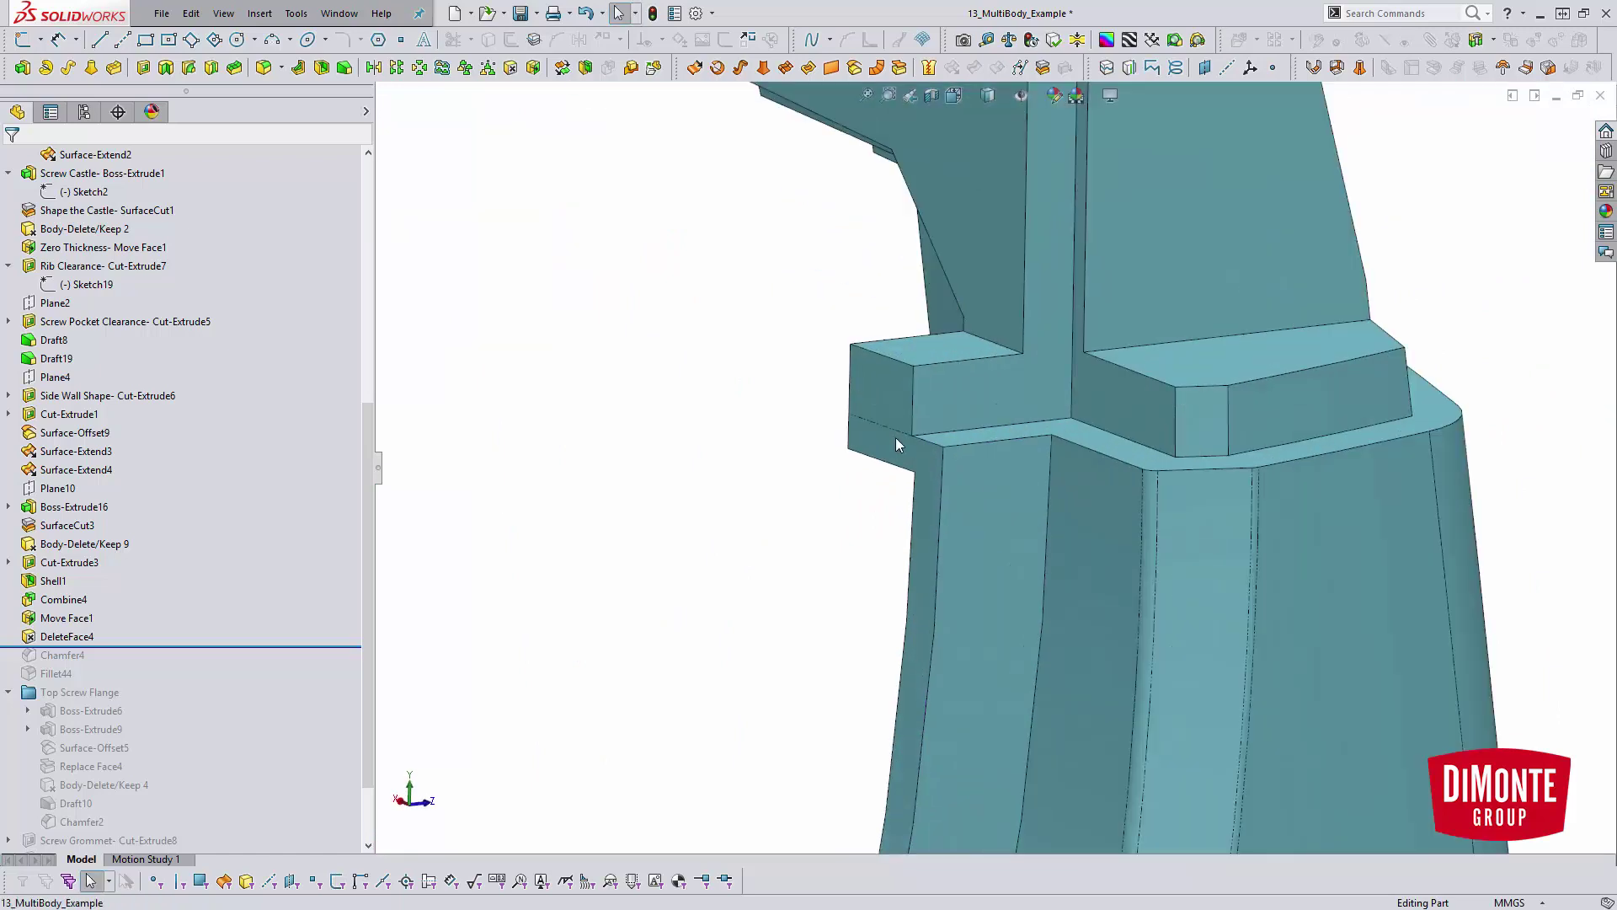
left_click(895, 394)
left_click(786, 504)
Roll the history forward past Chamfer4 and Fillet44 and inspect the chamfered block and the castle's base.
scroll(105, 531, "down", 2)
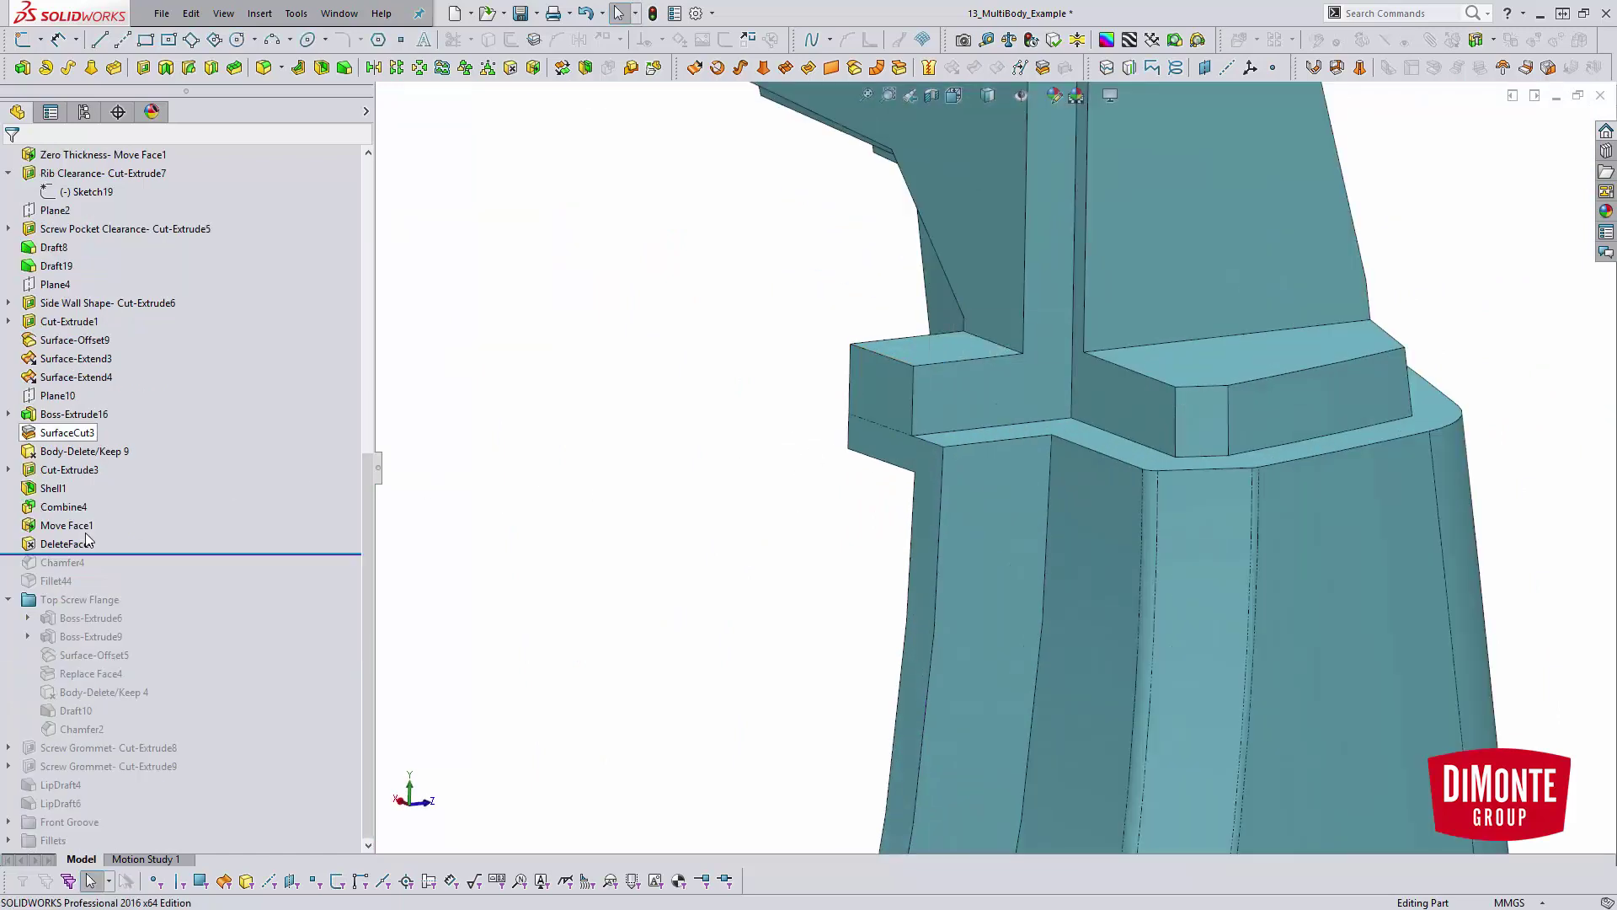
left_click_drag(180, 554, 181, 590)
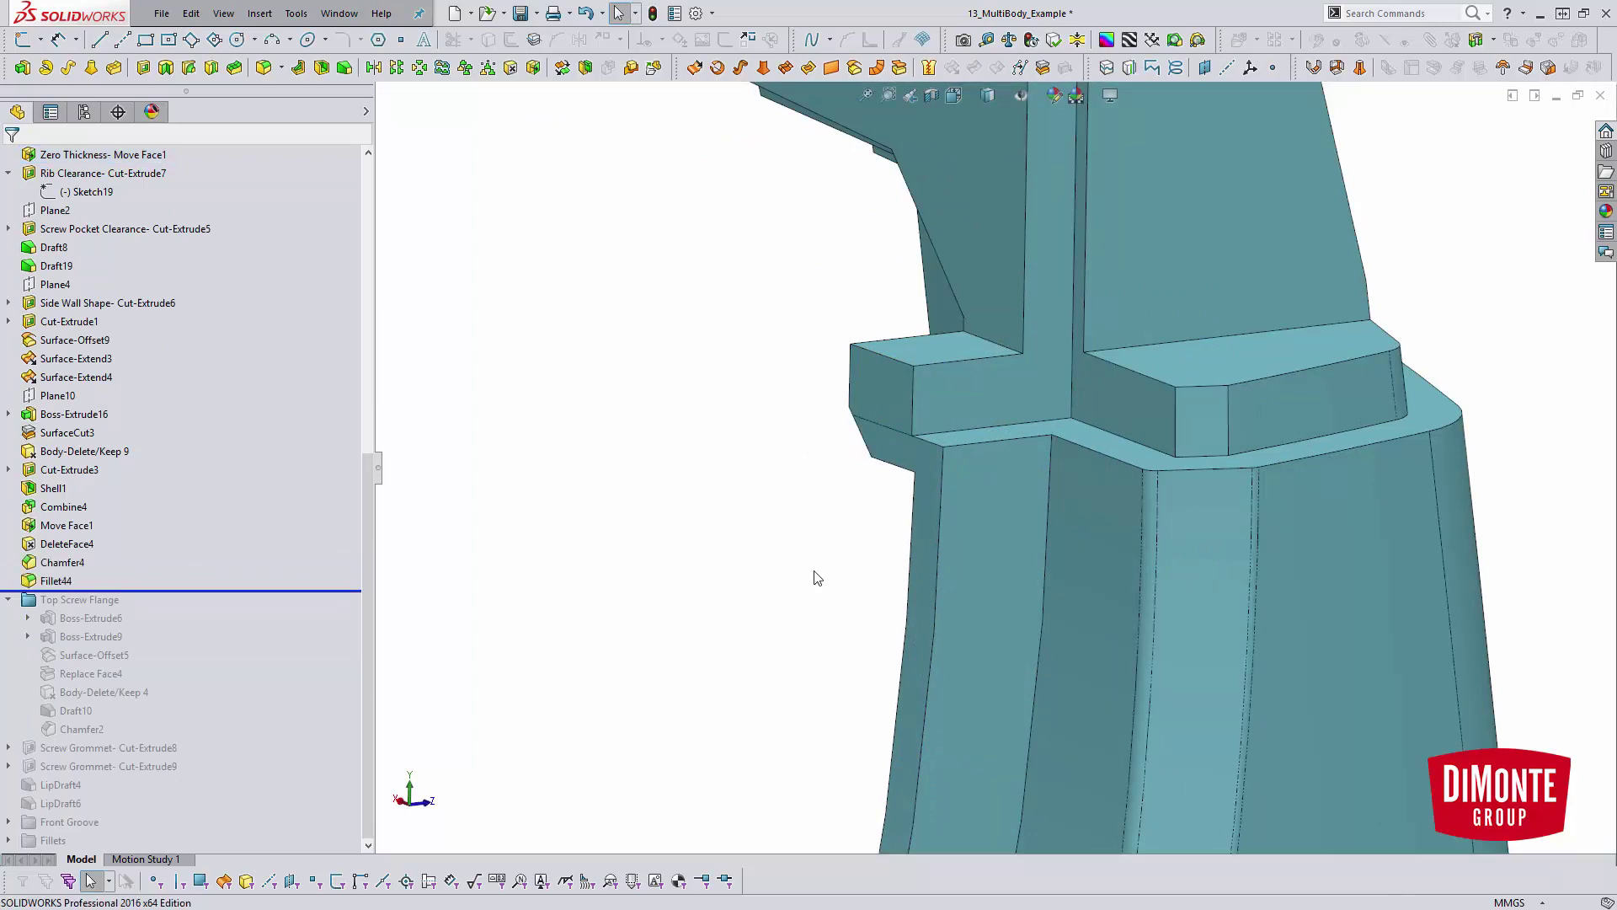
scroll(824, 571, "up", 7)
middle_click_drag(1193, 449, 1009, 462, "ctrl")
scroll(887, 469, "down", 2)
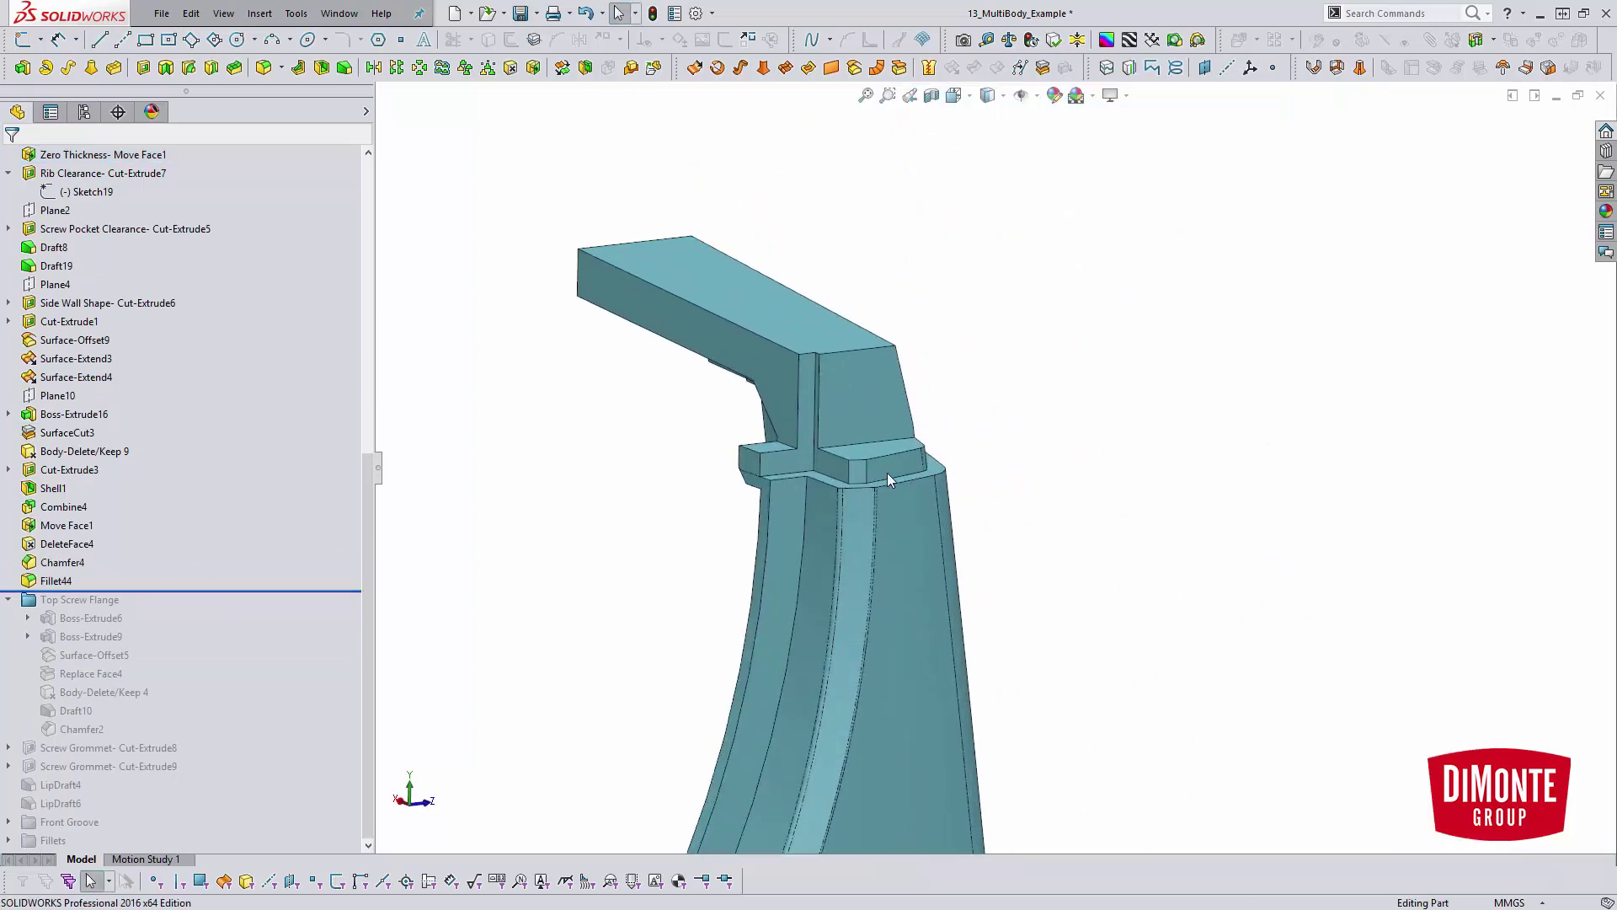
scroll(1049, 493, "up", 1)
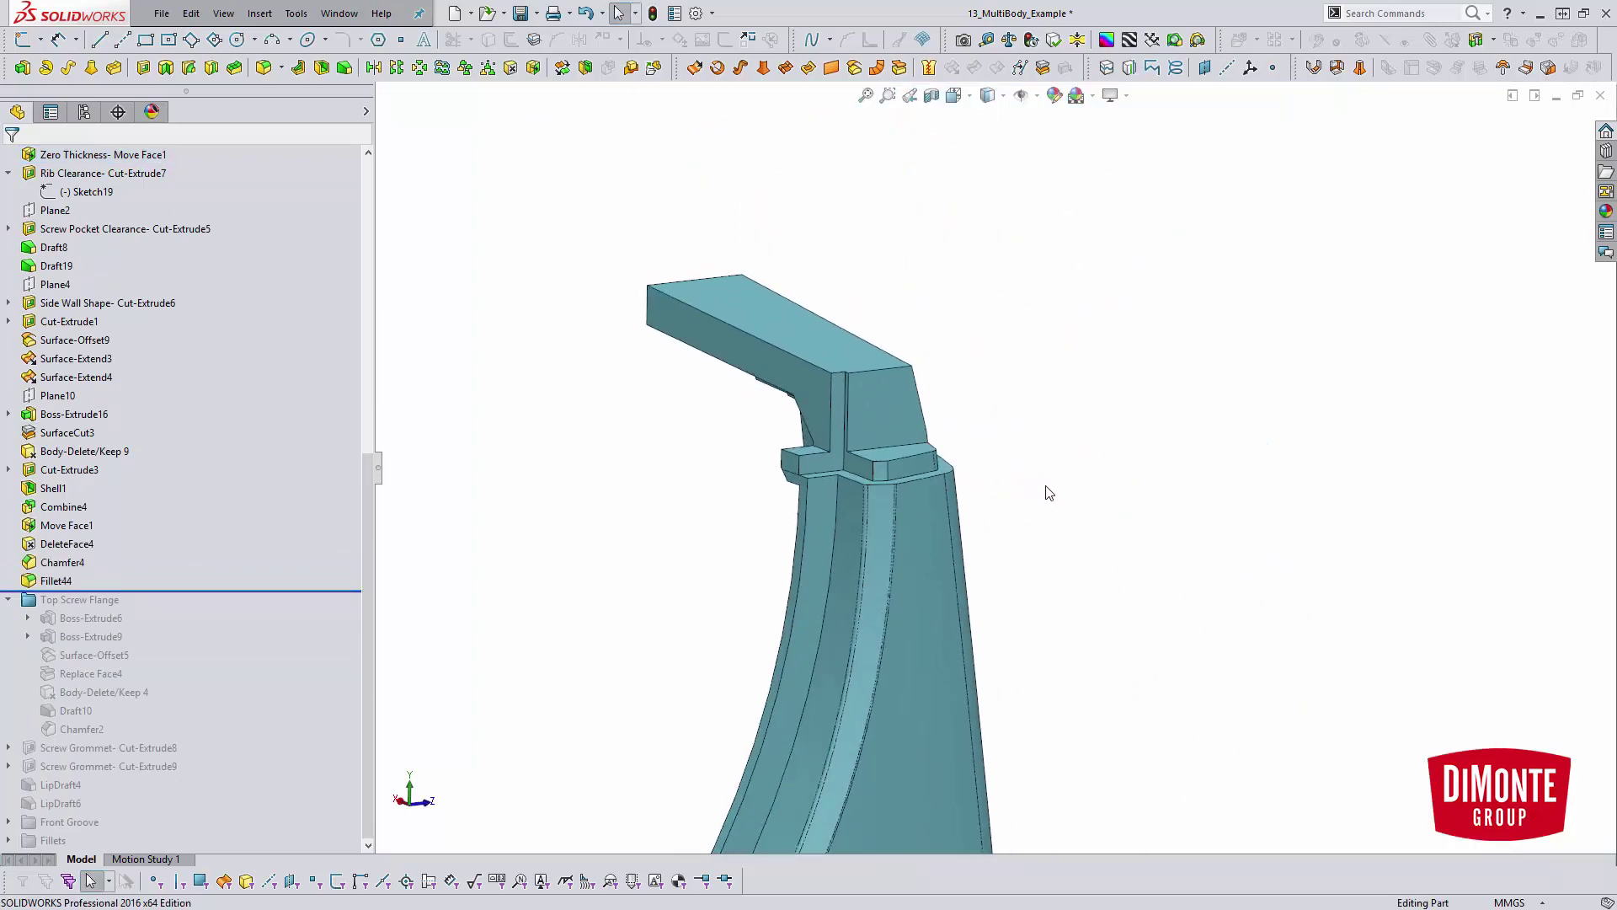
middle_click_drag(1036, 479, 1042, 507)
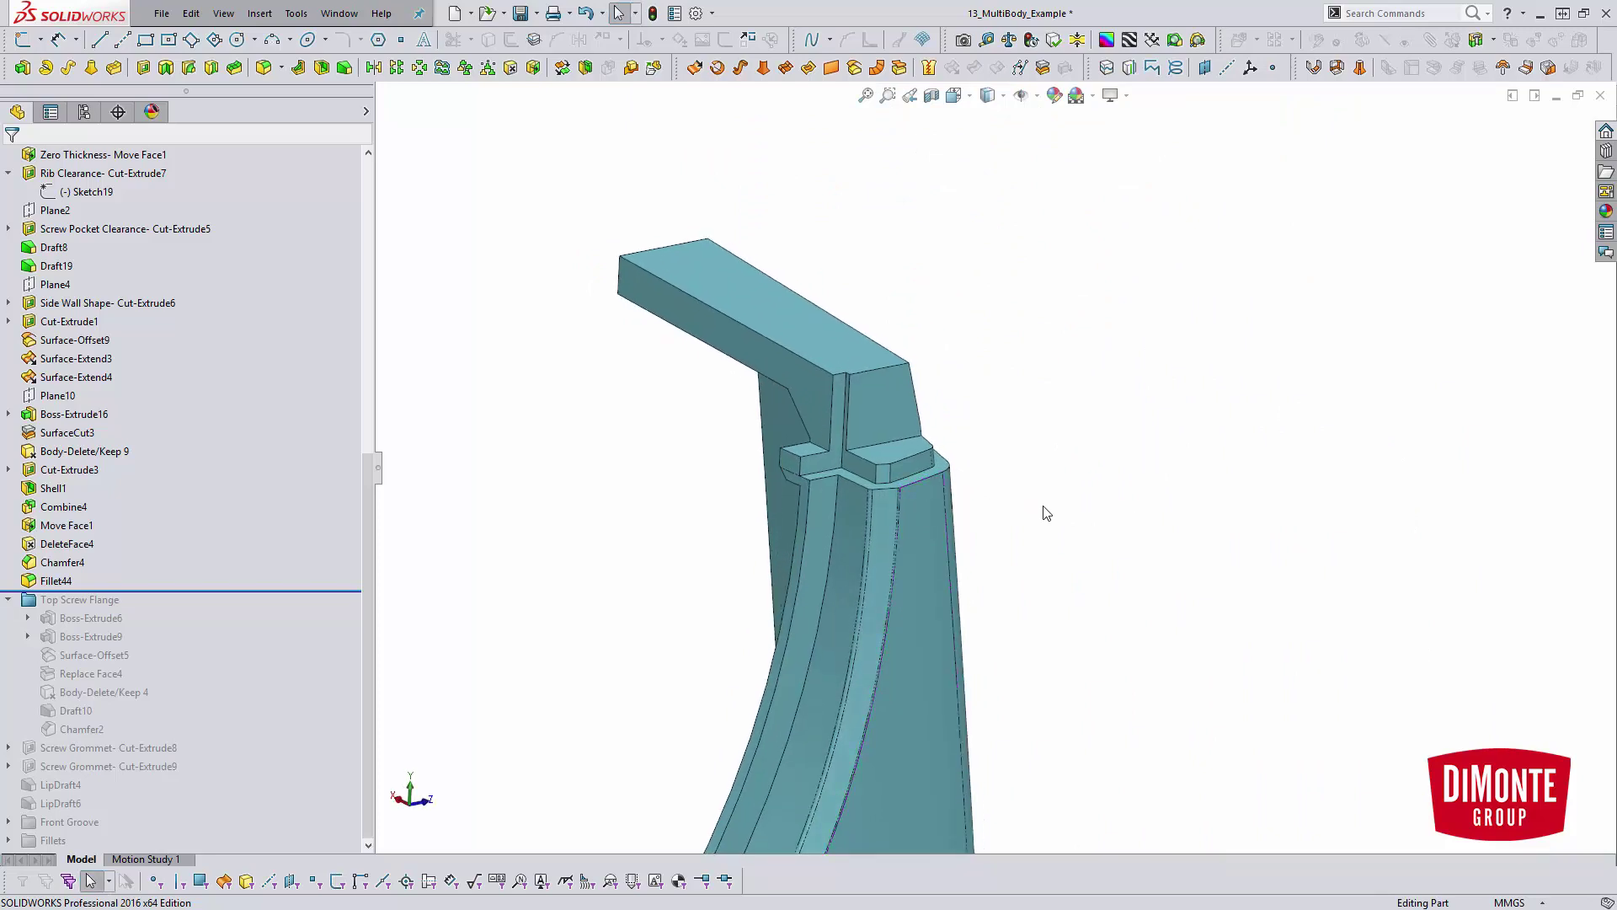
Roll the history forward past the Top Screw Flange folder and both Screw Grommet cuts, and review the flange's extrusions and the grommet openings.
mouse_move(236, 590)
left_mouse_down()
mouse_move(215, 802)
mouse_move(211, 769)
left_mouse_up()
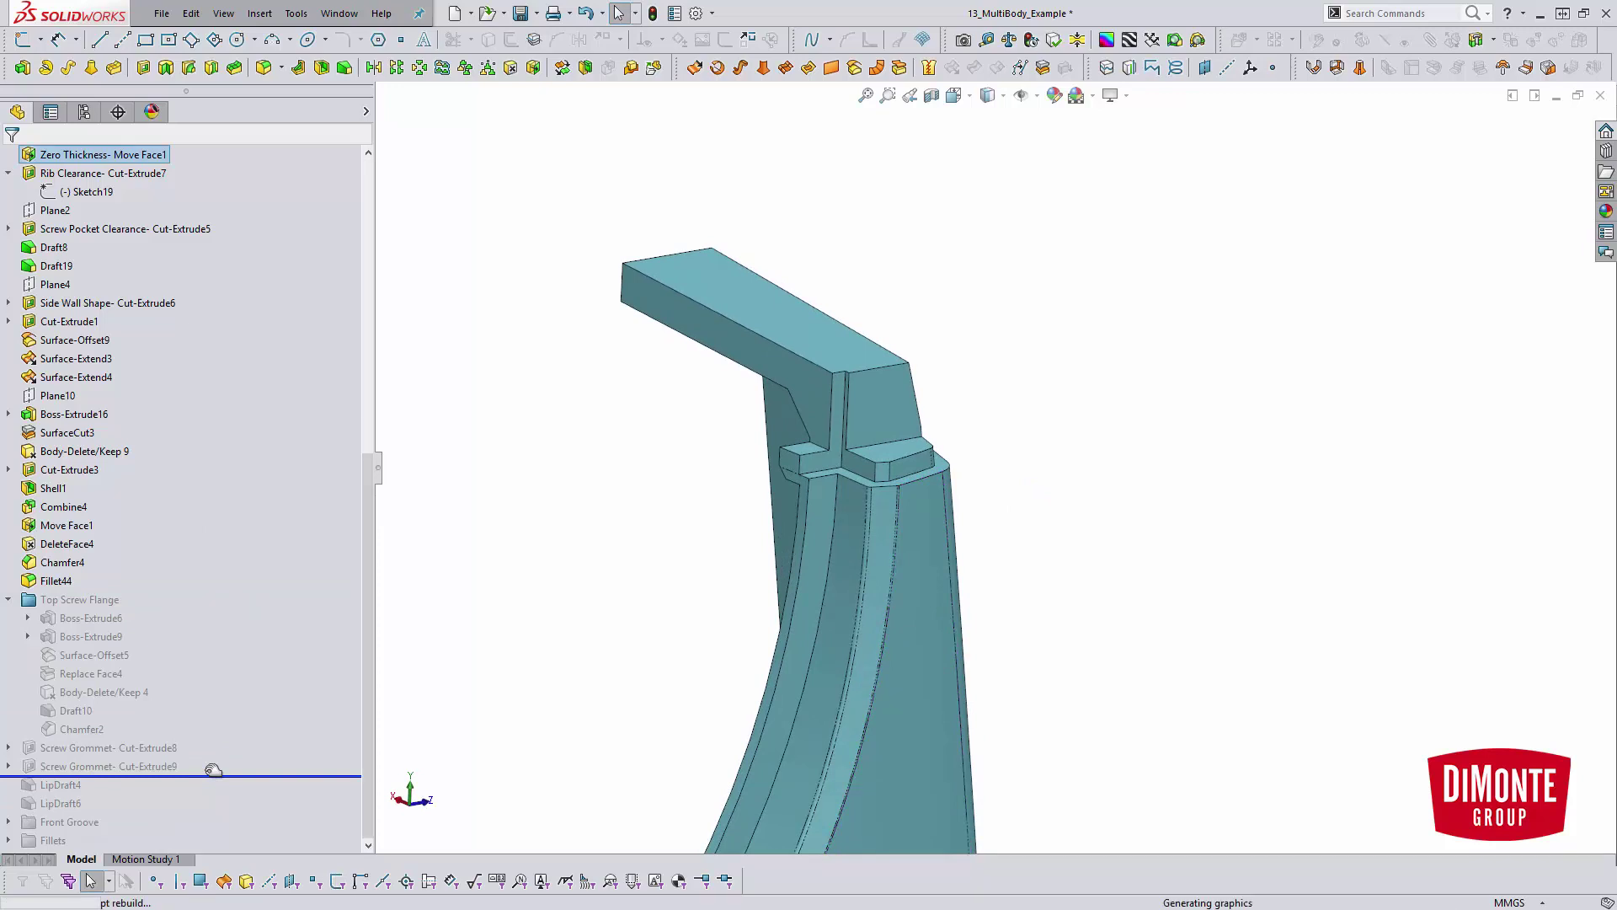
left_click(144, 748)
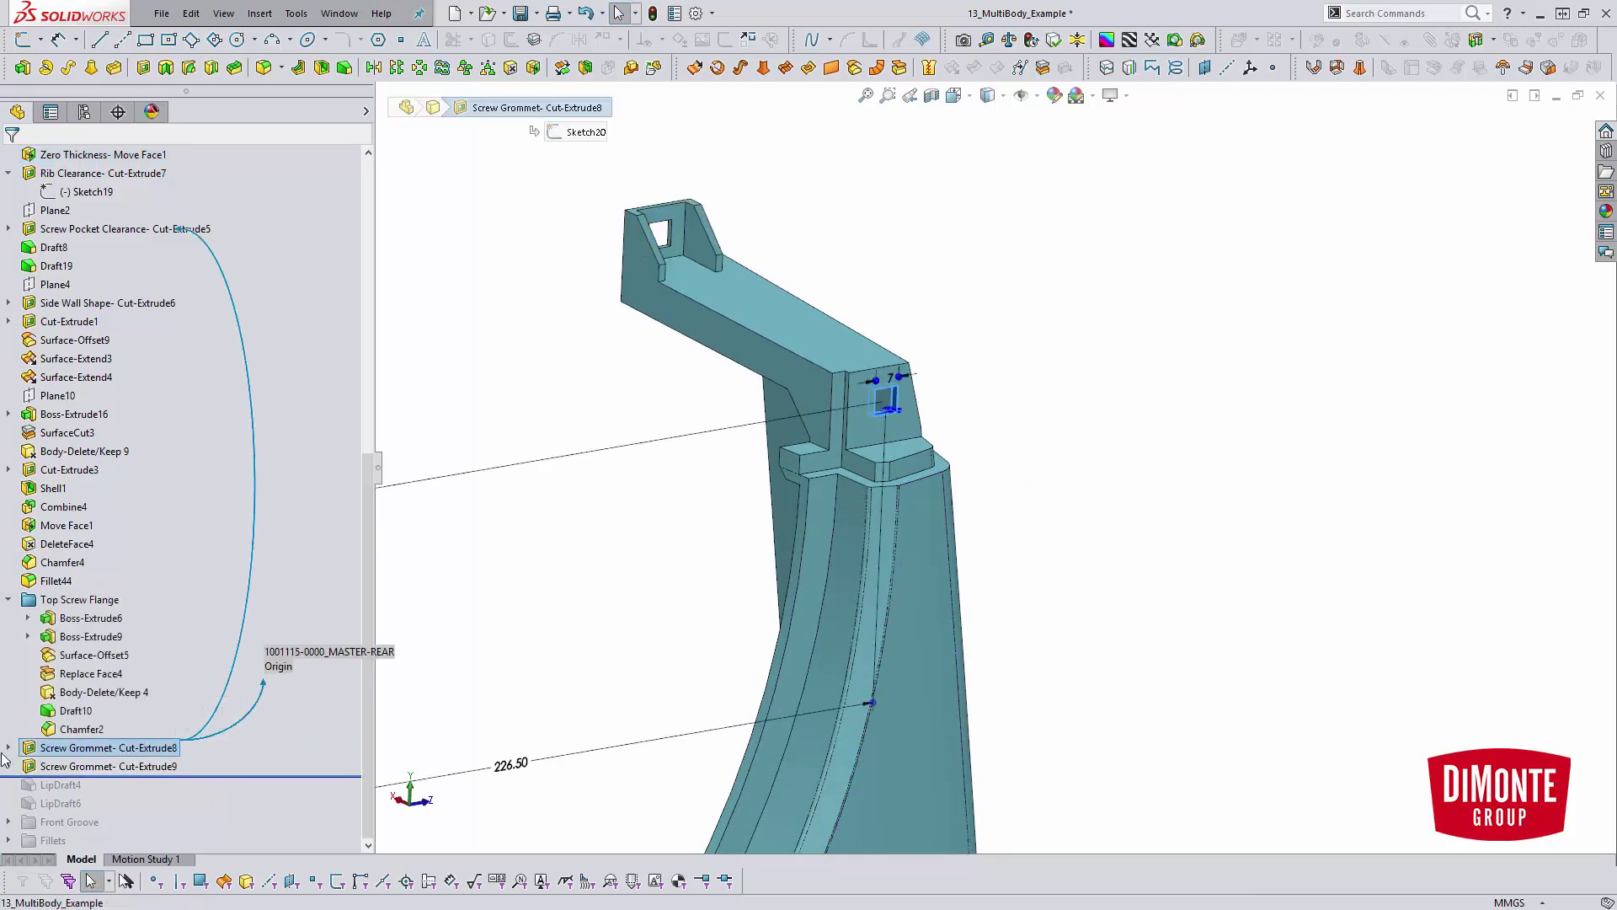
left_click(90, 618)
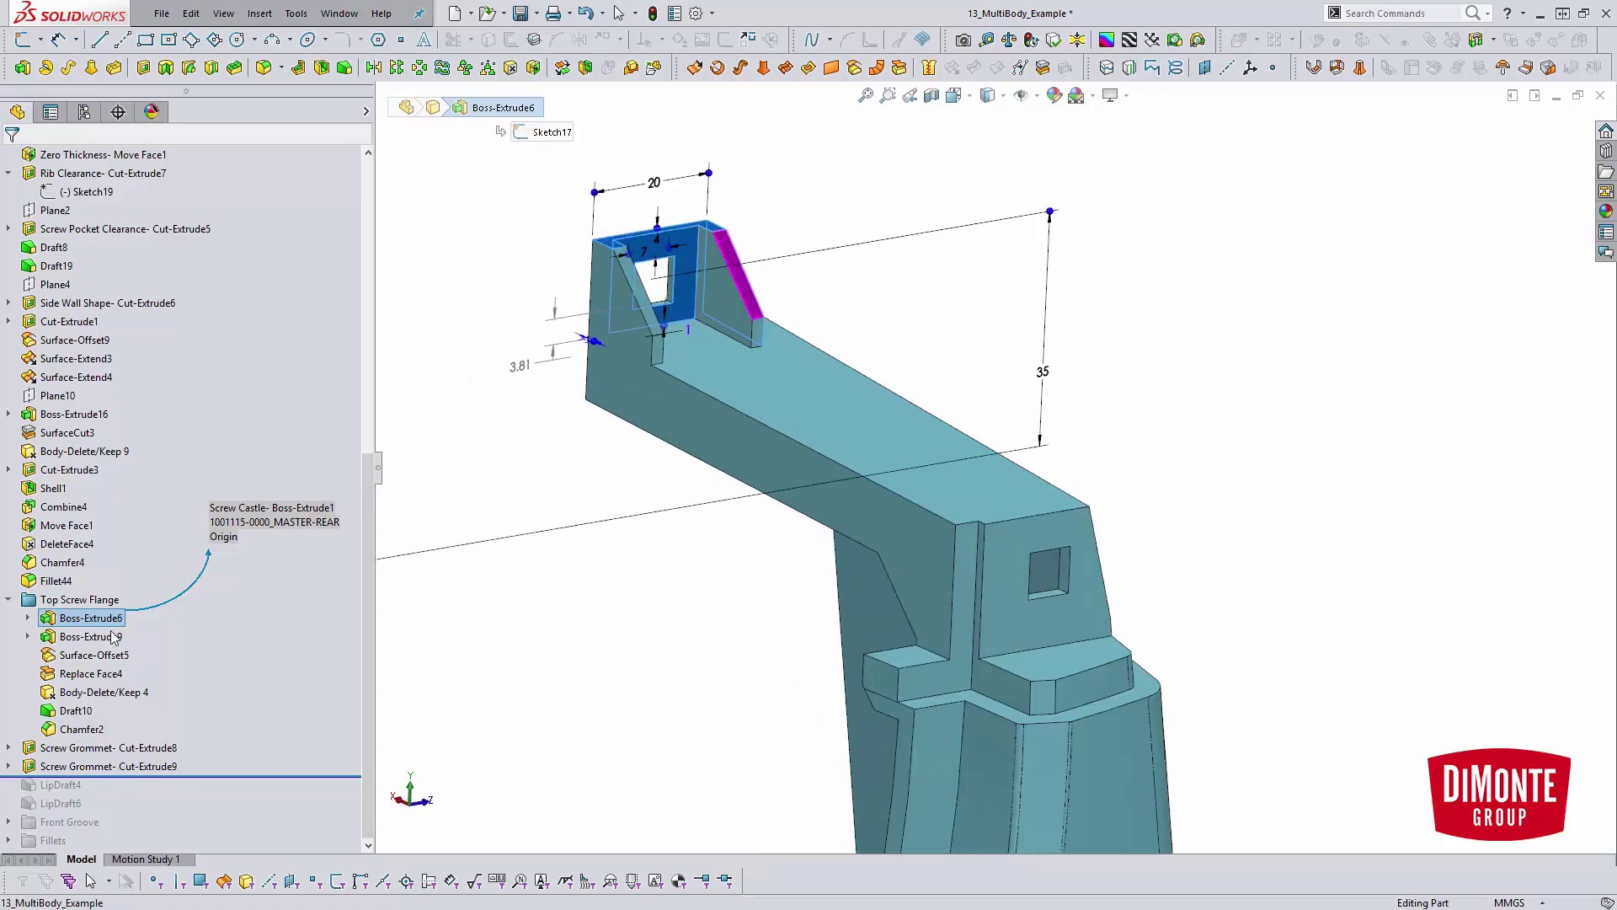
left_click(85, 638)
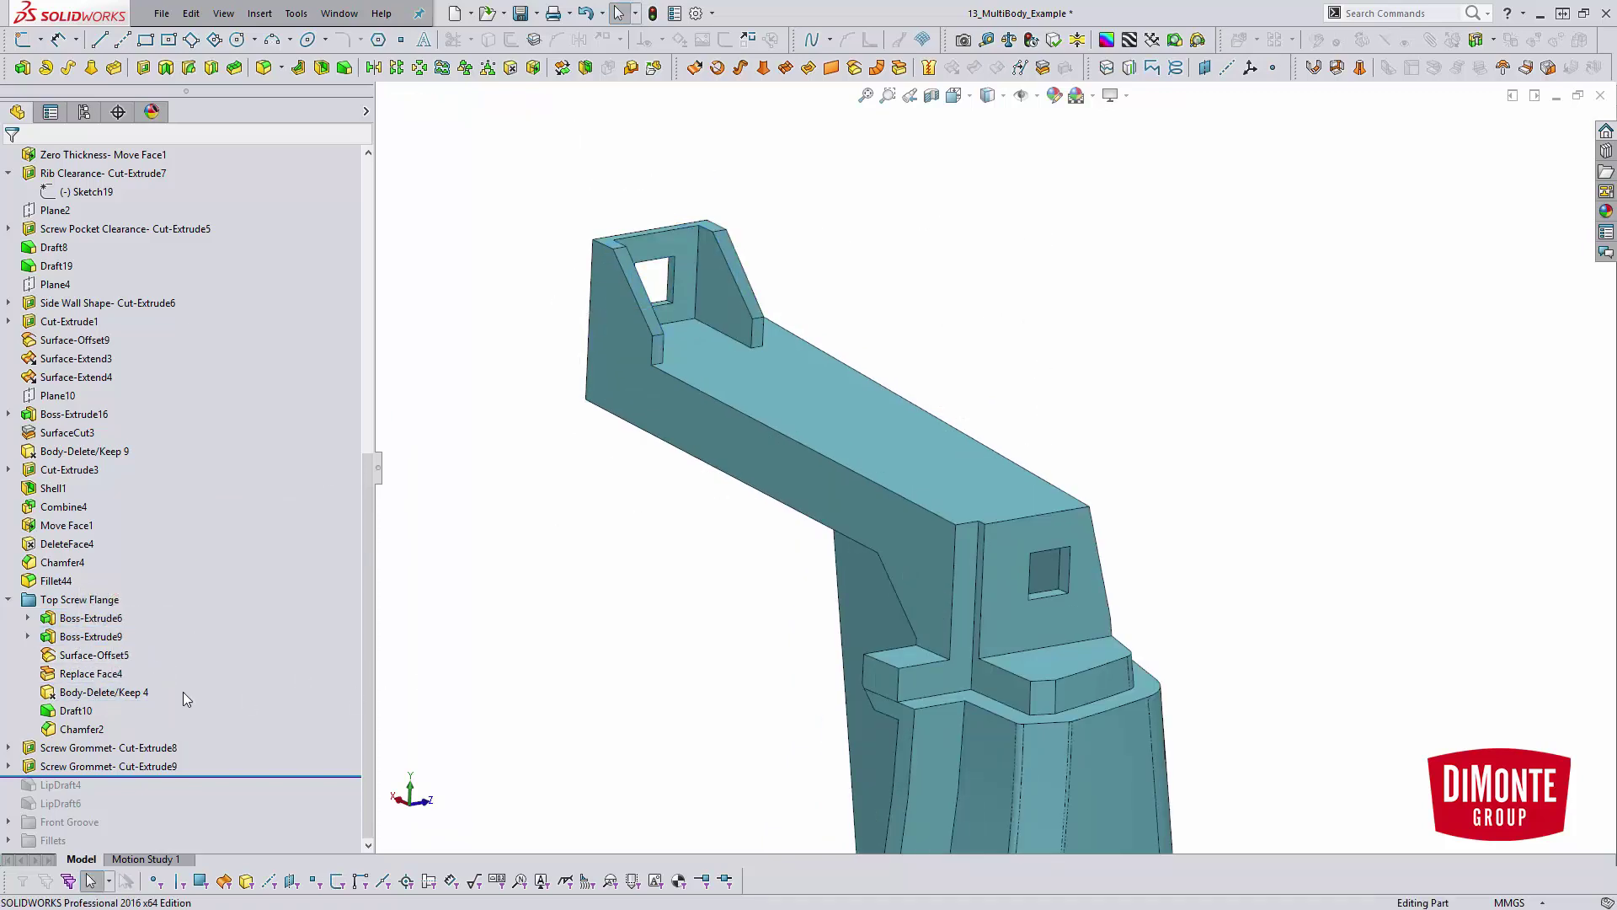
left_click(606, 660)
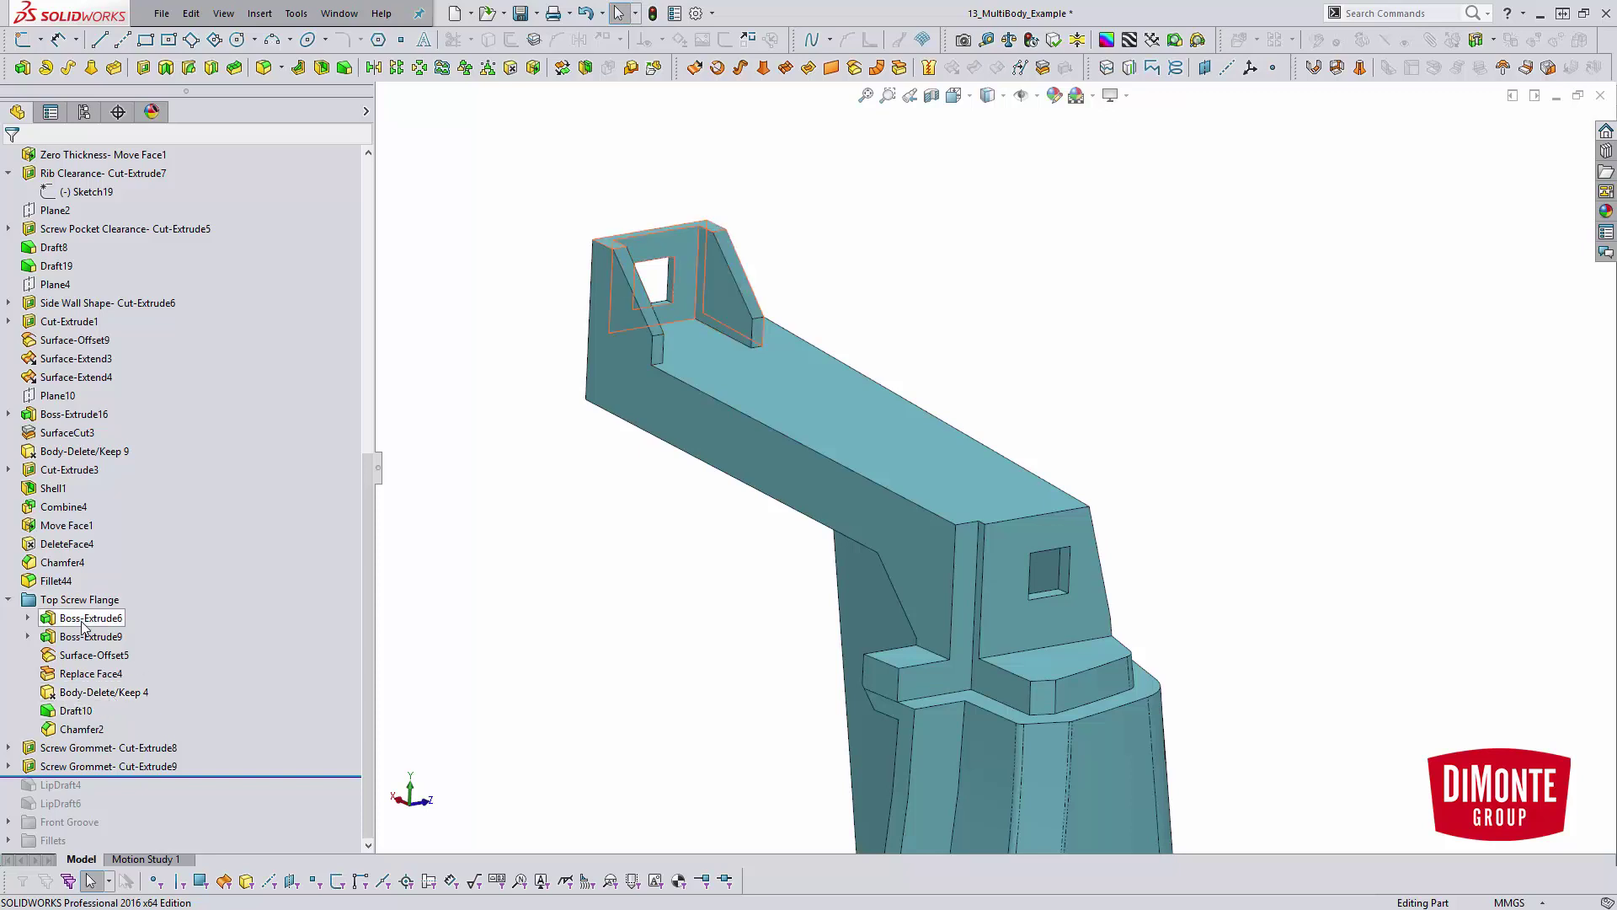
left_click(10, 601)
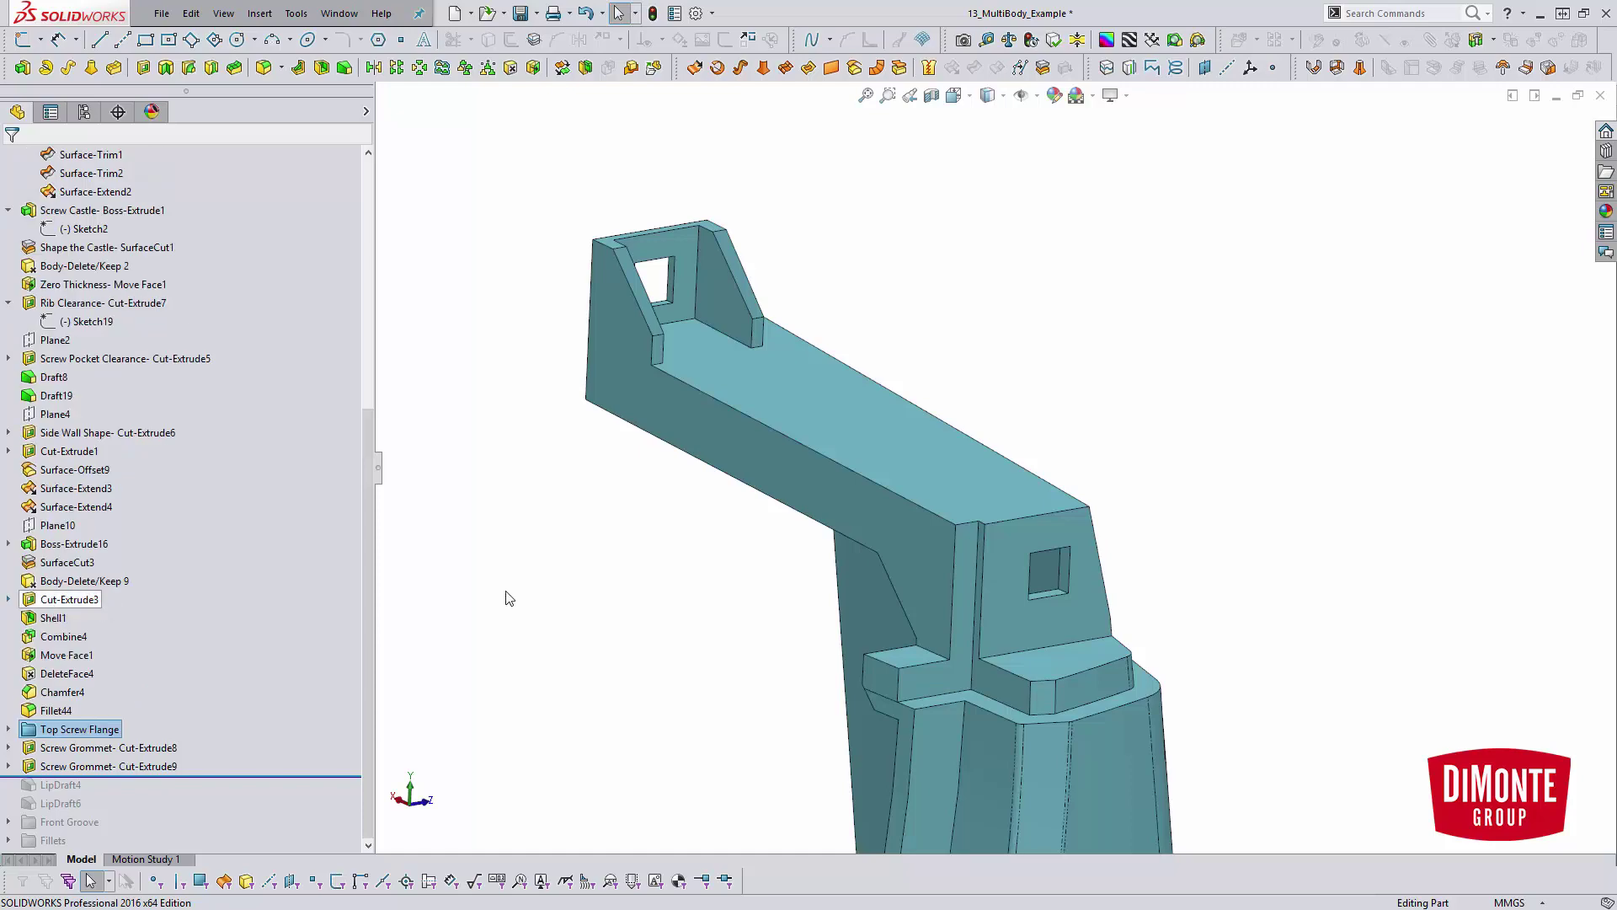
middle_click_drag(643, 581, 989, 571)
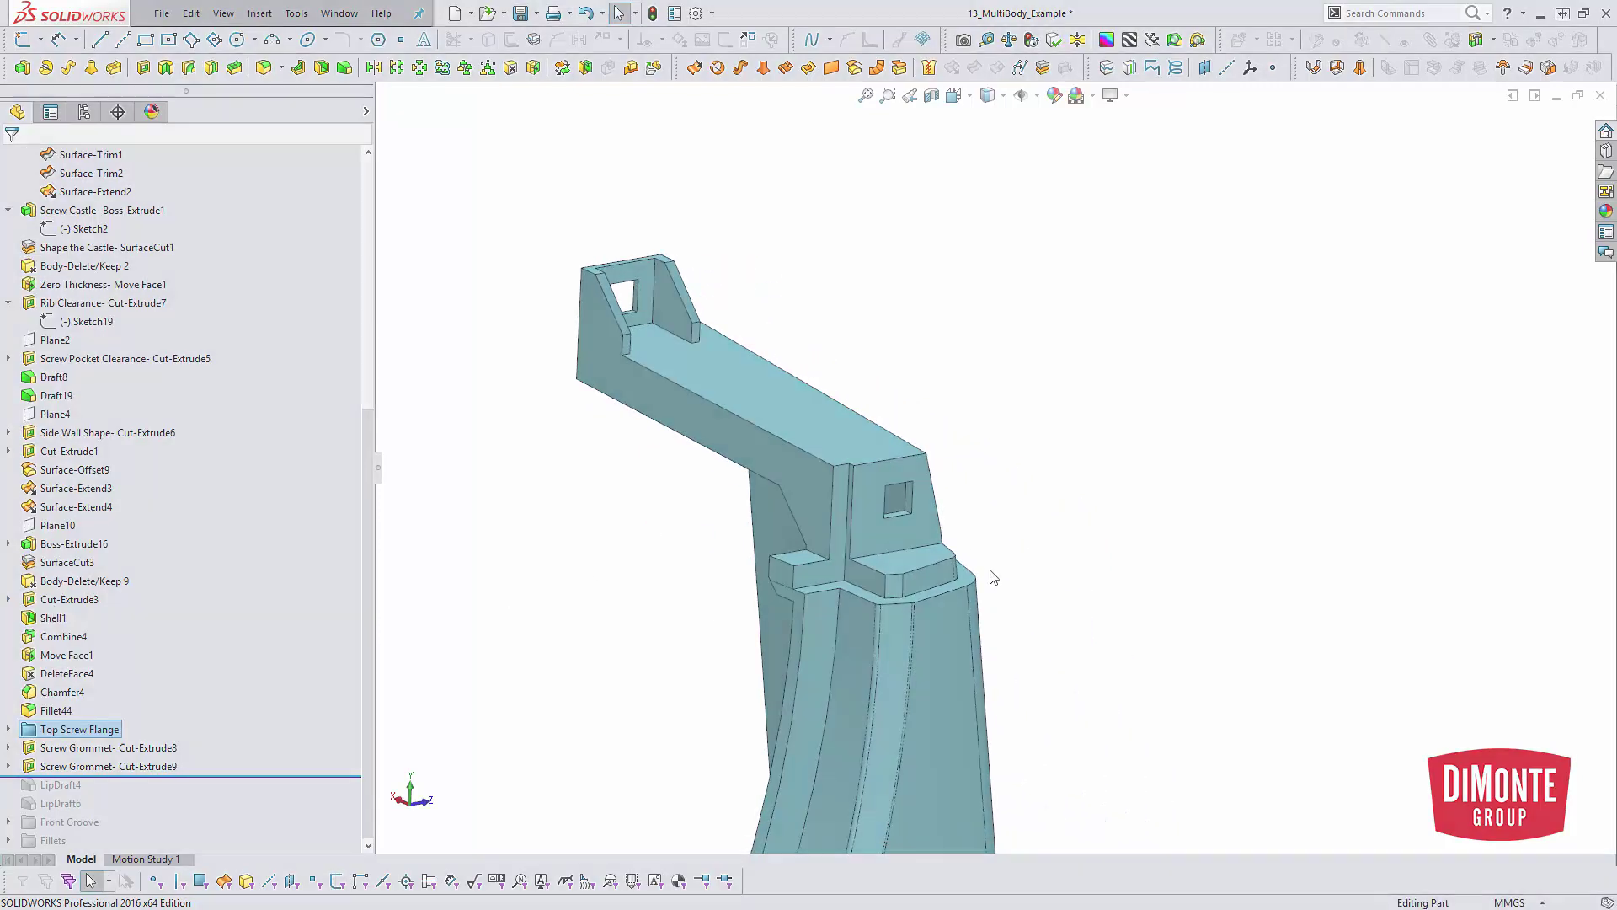